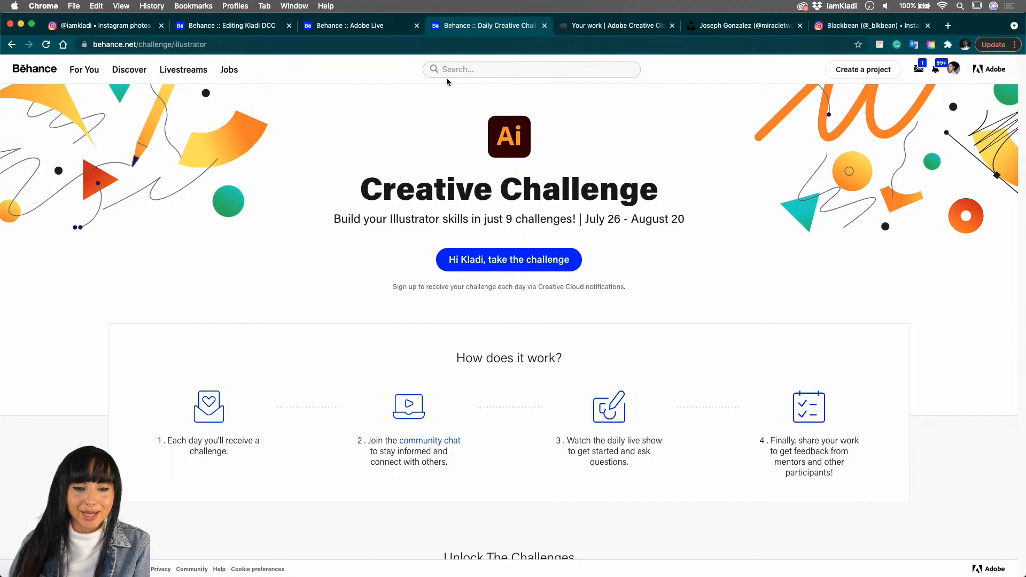
- Review the Illustrator Creative Challenge list and open a preview of the starter file for the August 2 Newsletter challenge
scroll(446, 78, down, 5)
scroll(447, 78, down, 5)
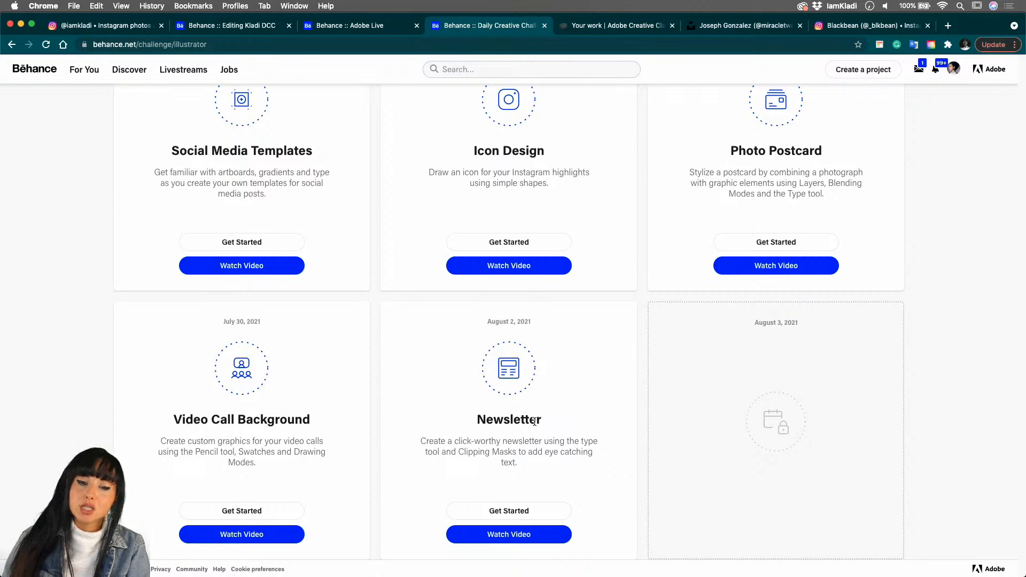
scroll(534, 420, up, 6)
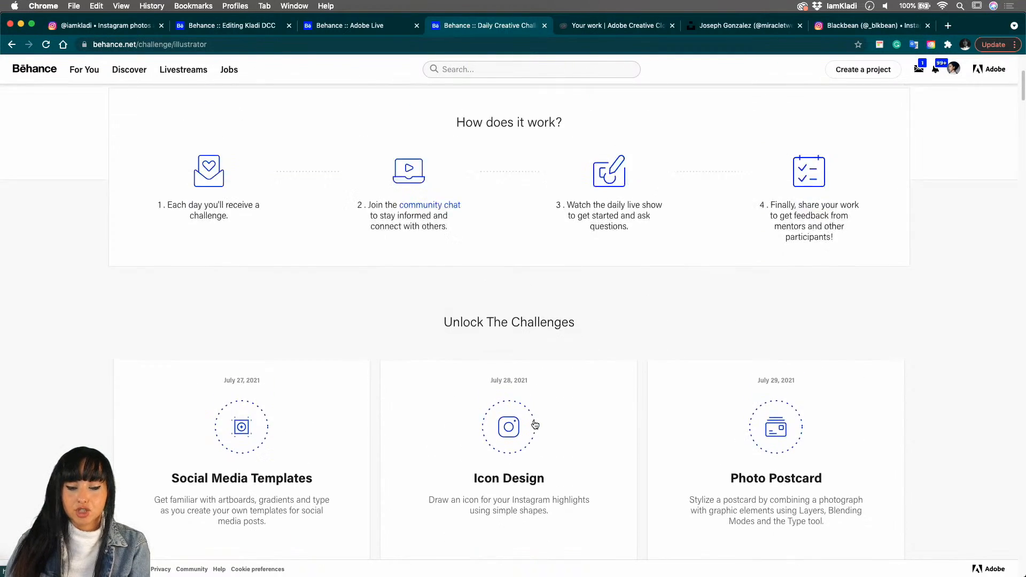
scroll(534, 423, down, 5)
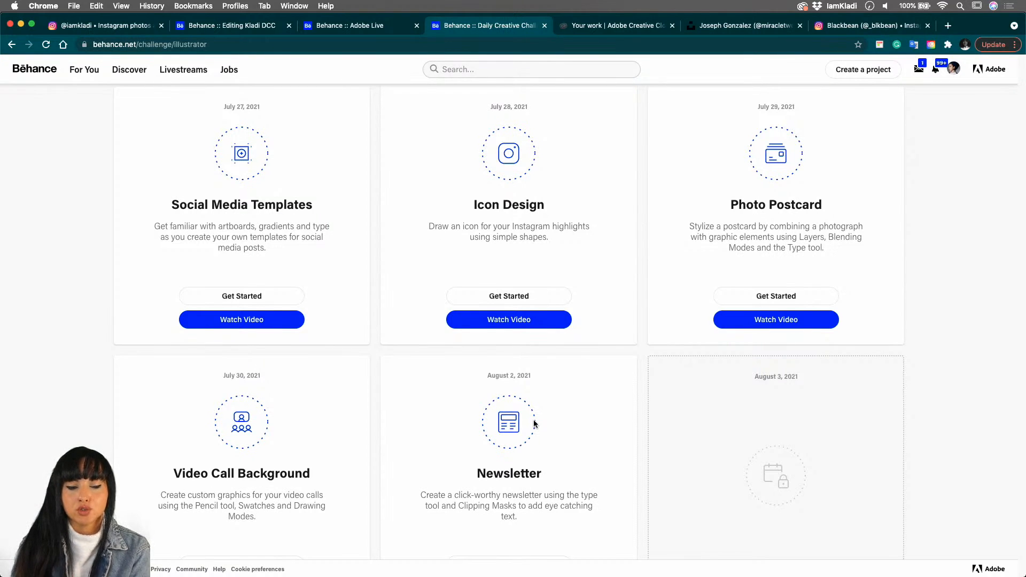
scroll(539, 425, down, 3)
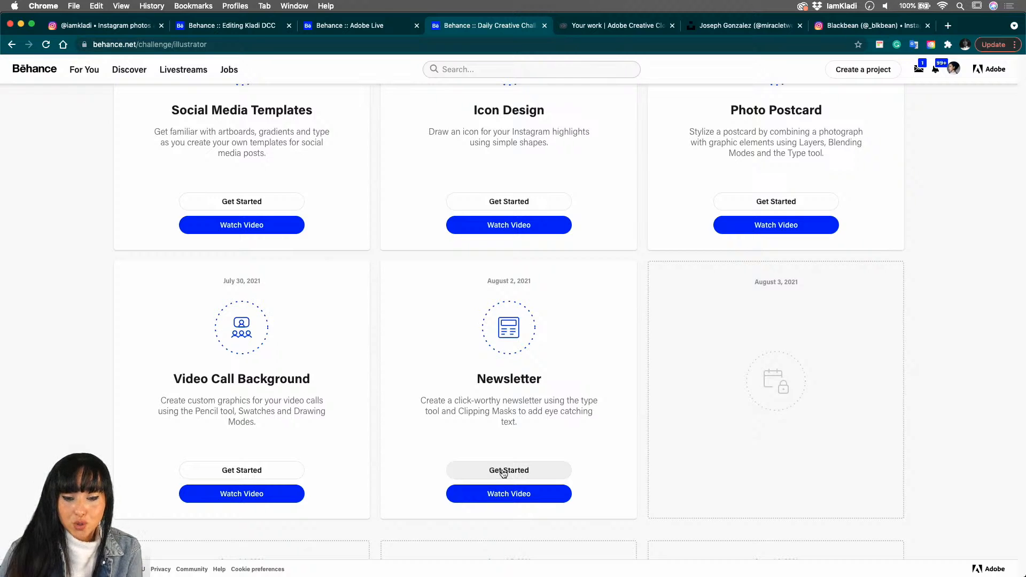
click(504, 472)
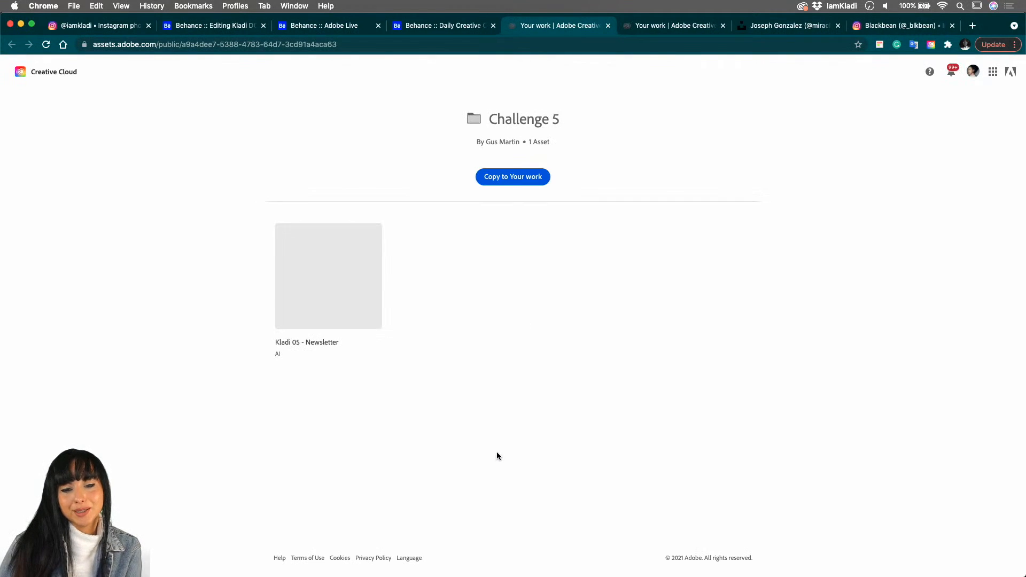
click(362, 313)
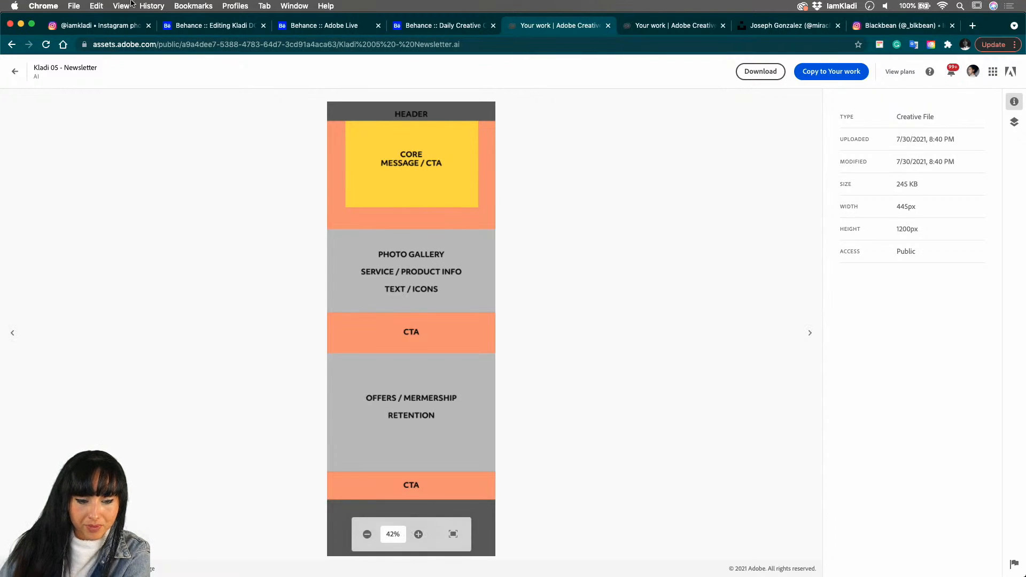
- Return to the Creative Challenge page on Behance and review the Newsletter challenge and the explanation of how the challenge works
click(446, 26)
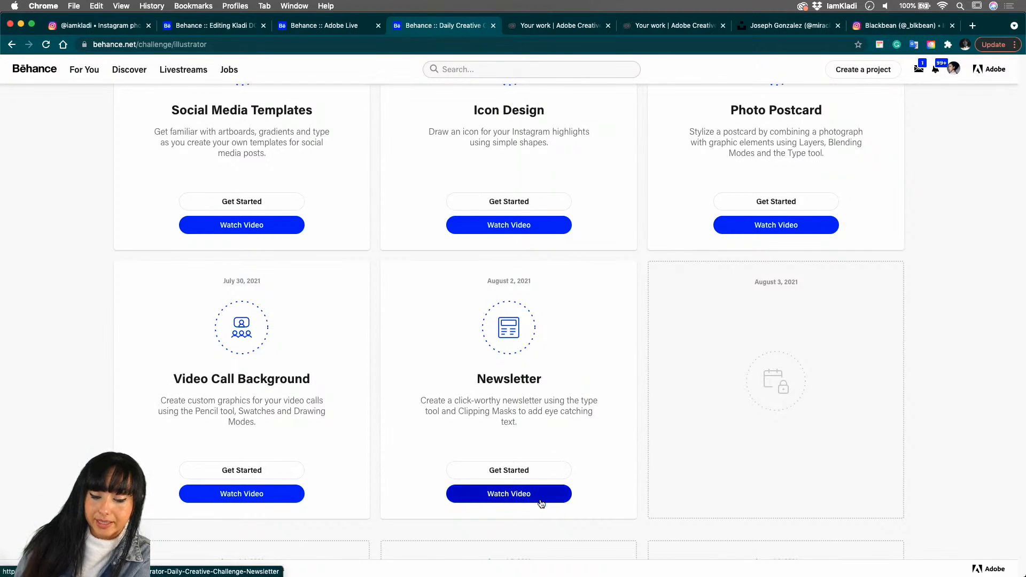
scroll(544, 500, down, 8)
scroll(544, 502, up, 15)
scroll(544, 504, up, 2)
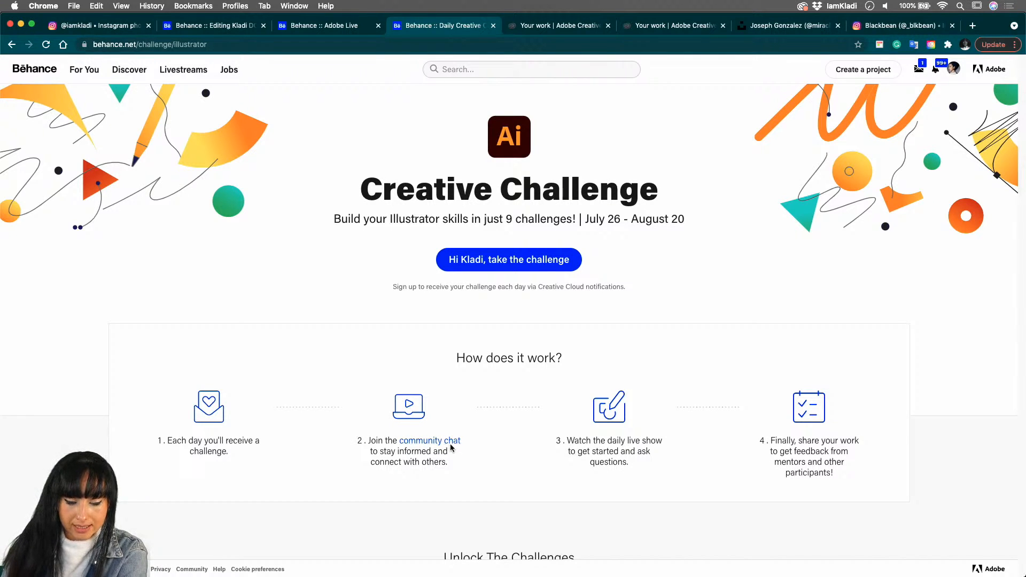
- Switch to Discord and examine the submissions and mentor feedback in the Adobe Illustrator server's challenge channel
mouse_move(403, 575)
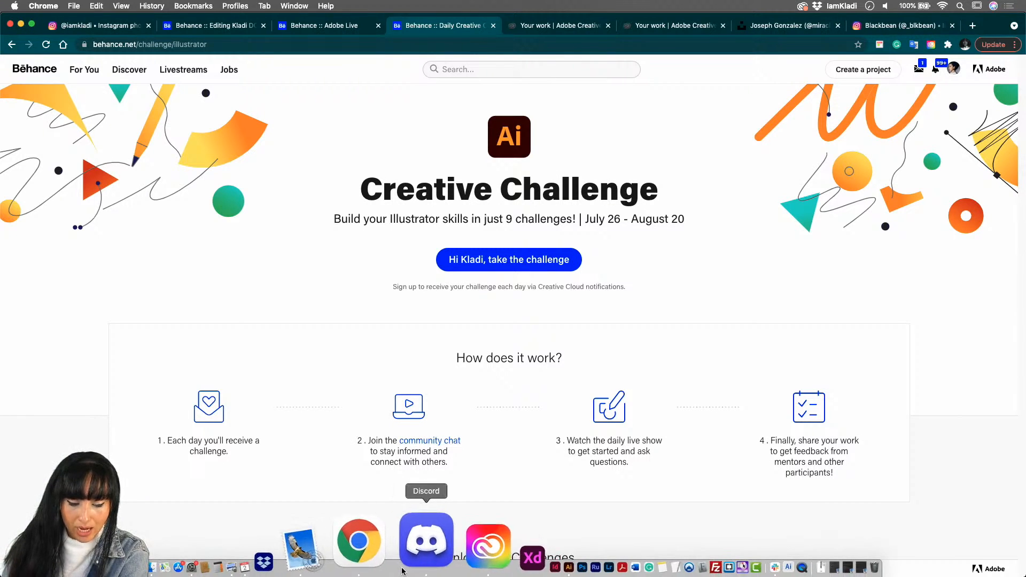
click(406, 567)
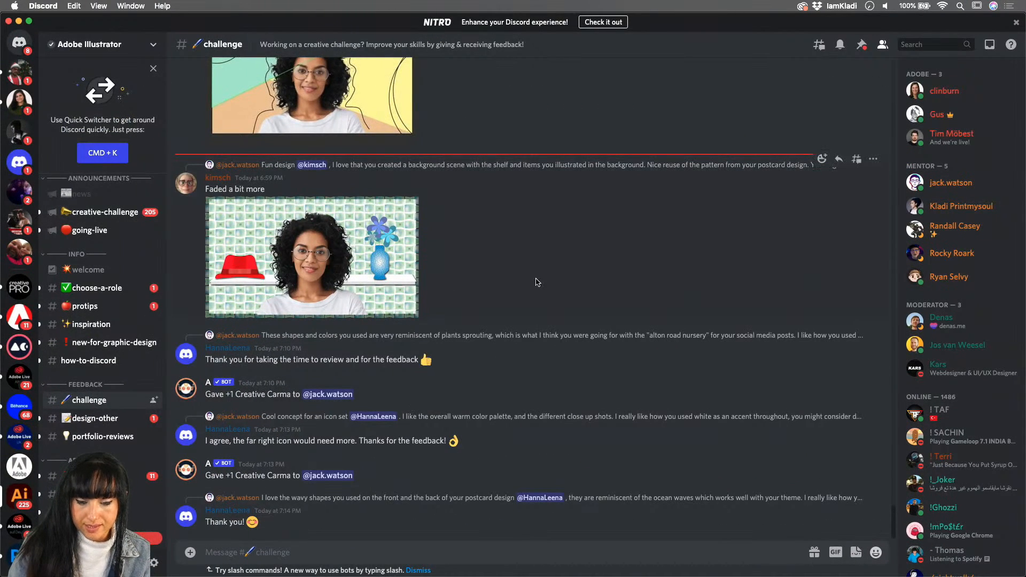
scroll(526, 310, up, 5)
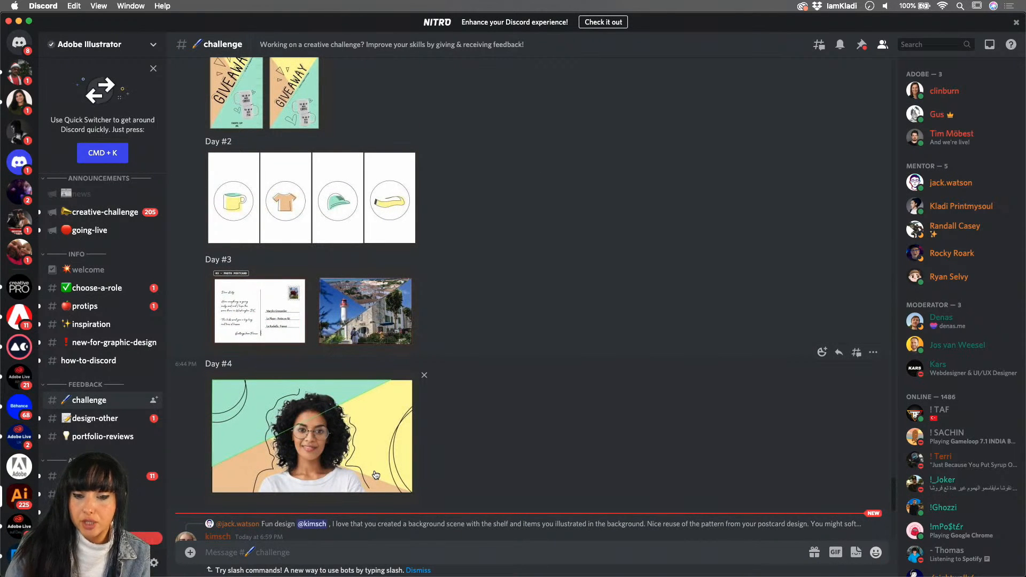
scroll(422, 448, up, 5)
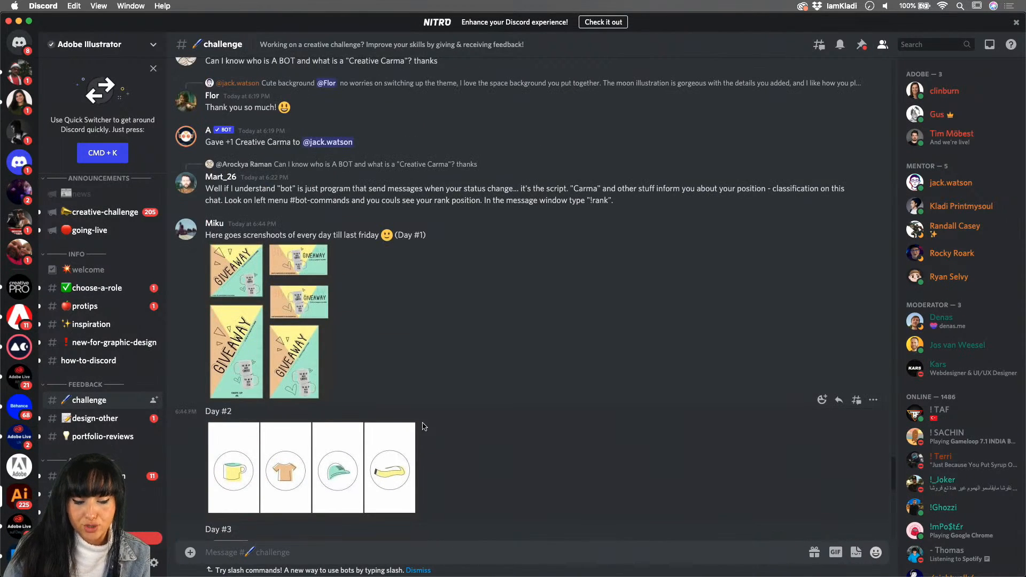
scroll(416, 359, up, 5)
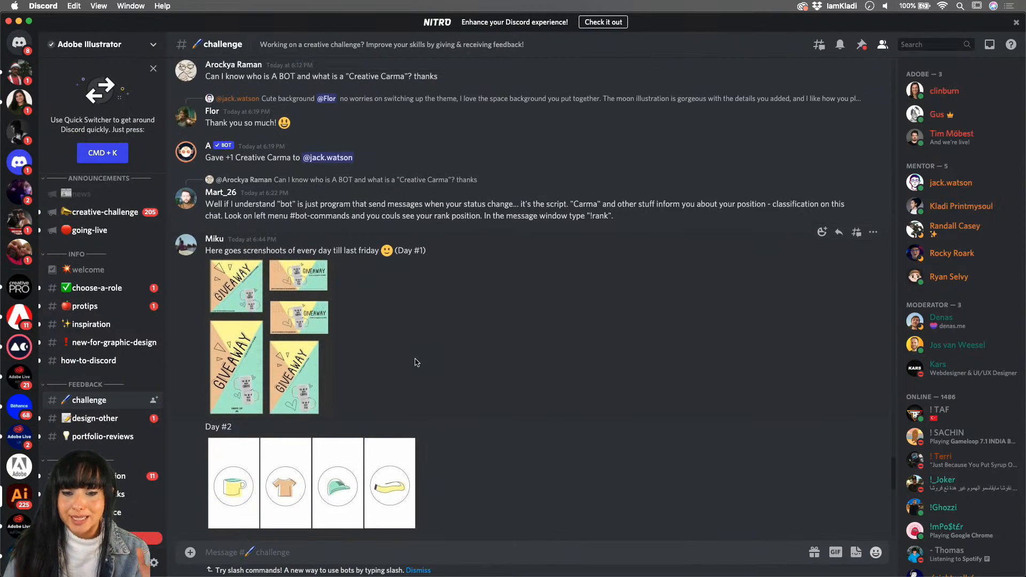
scroll(421, 362, up, 20)
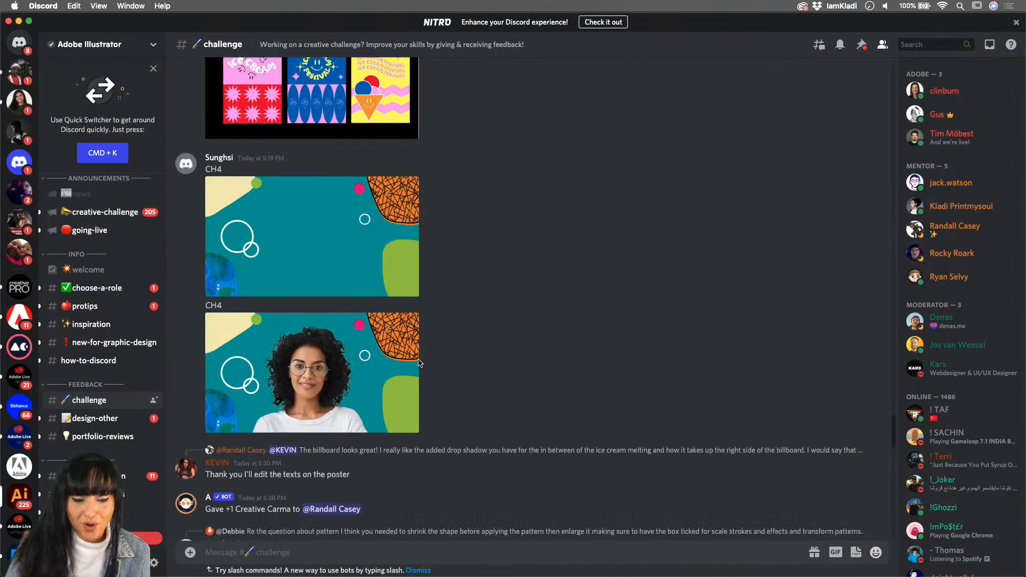
scroll(418, 363, up, 5)
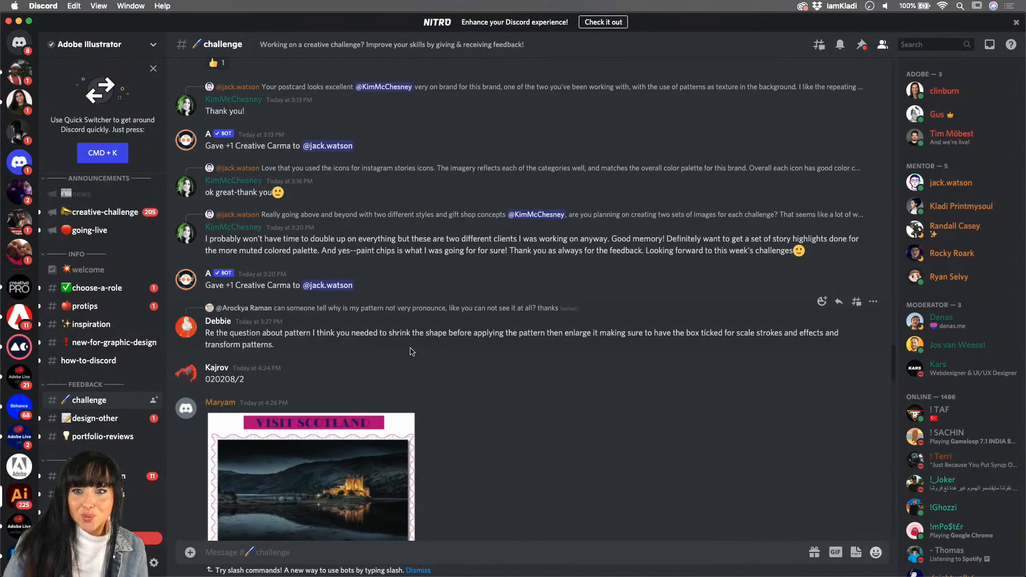
scroll(412, 353, up, 15)
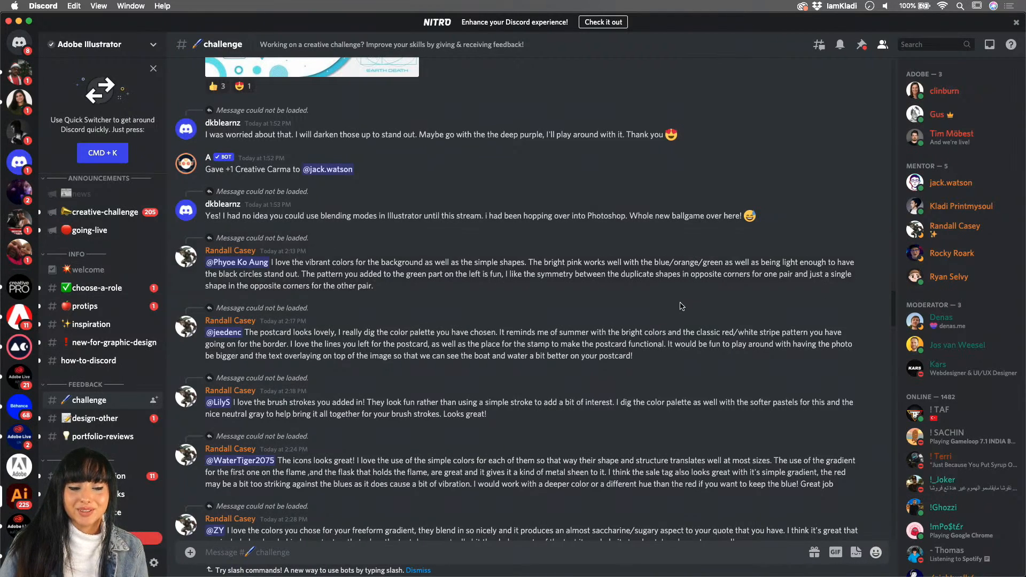
scroll(688, 295, up, 10)
scroll(682, 311, up, 3)
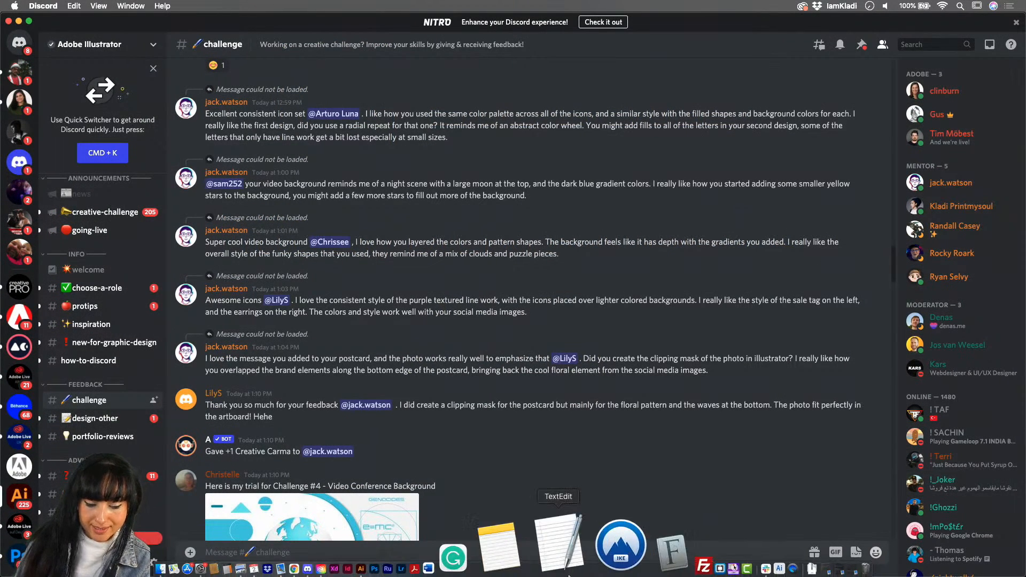
- Switch to Adobe Illustrator and make the Hide layer with the newsletter wireframe visible
click(462, 569)
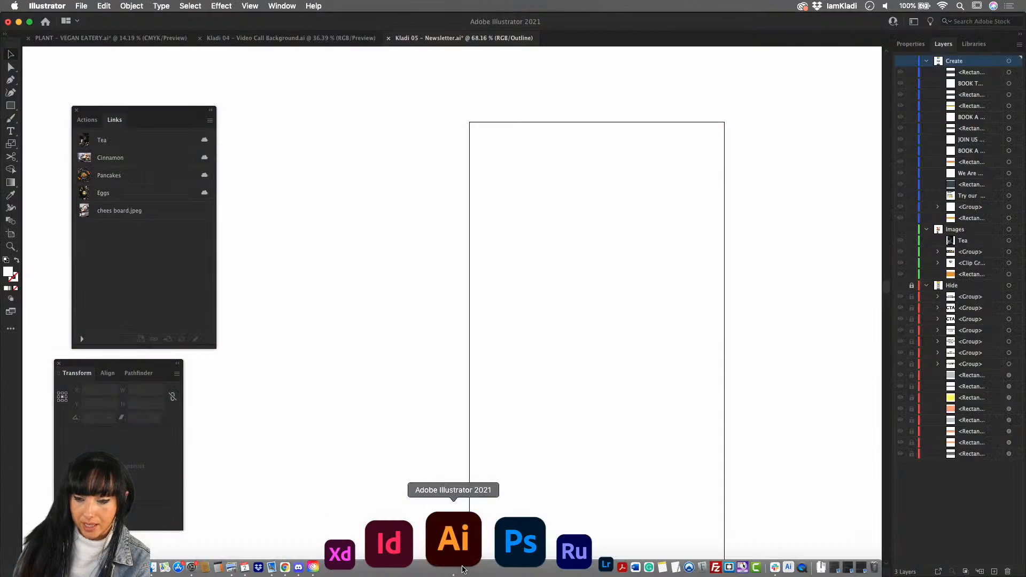
click(901, 287)
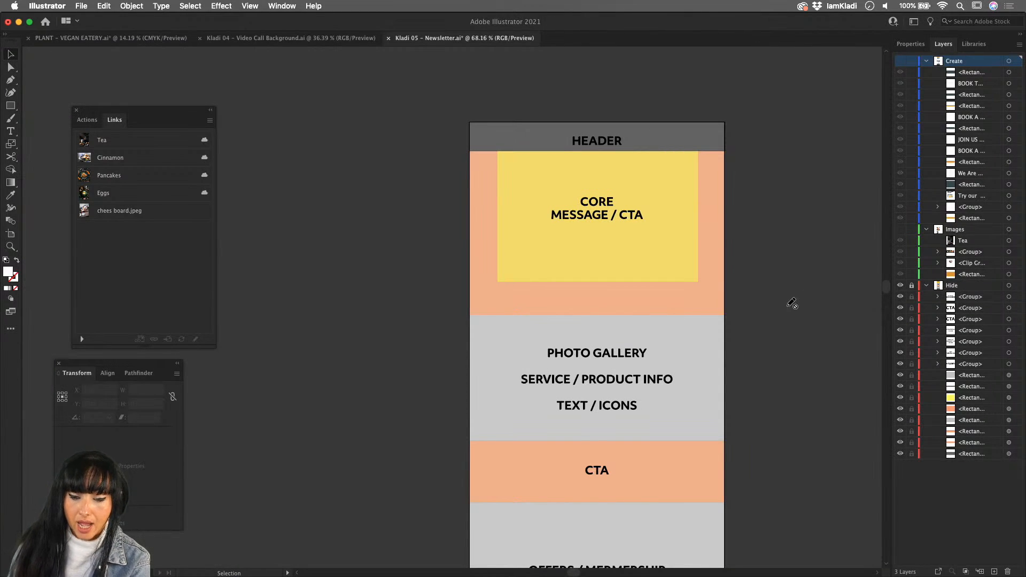
scroll(790, 300, down, 3)
scroll(793, 303, down, 1)
scroll(792, 303, right, 3)
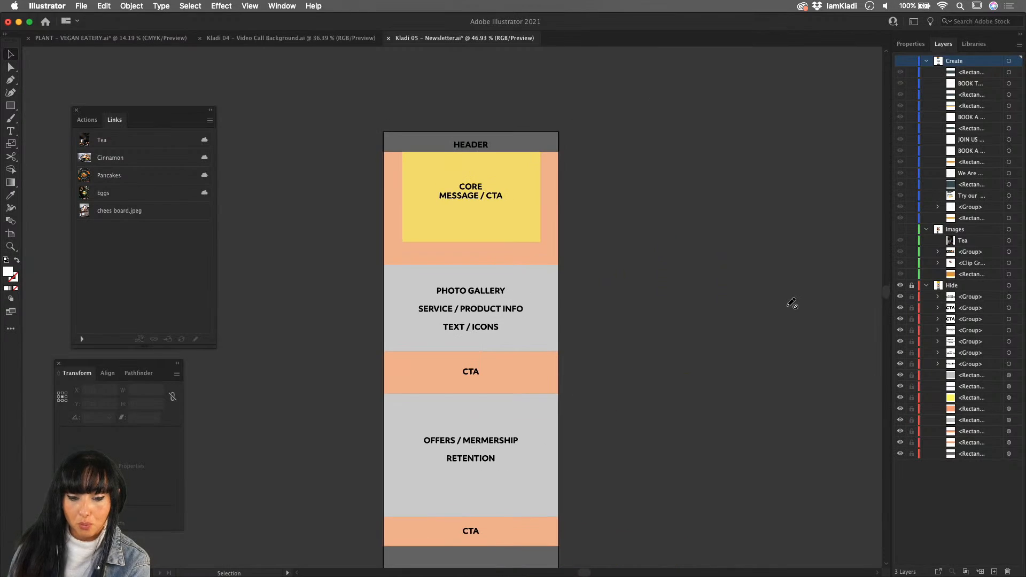
scroll(792, 303, up, 2)
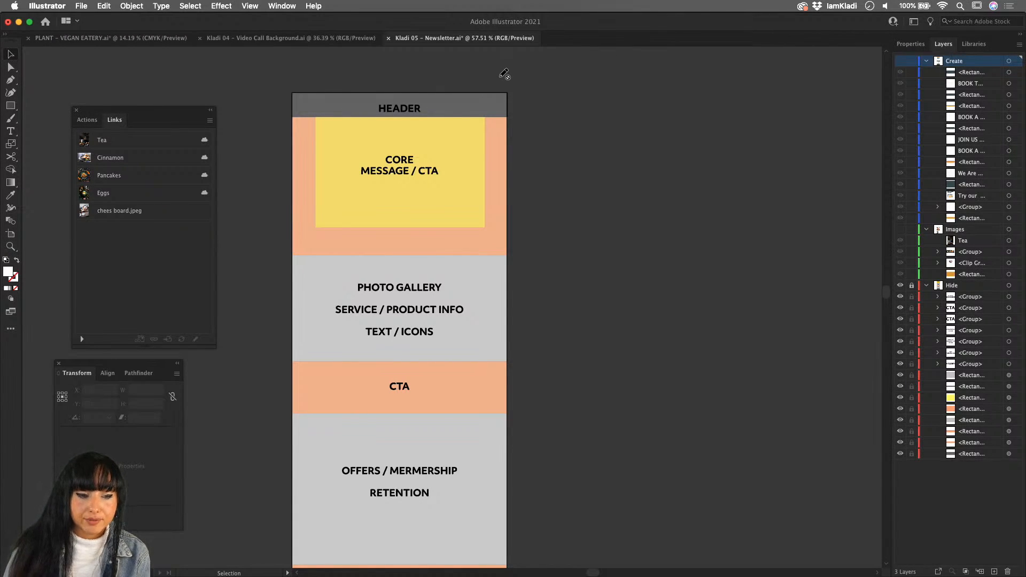
- Choose the Essentials workspace and reset it to its default layout
click(275, 8)
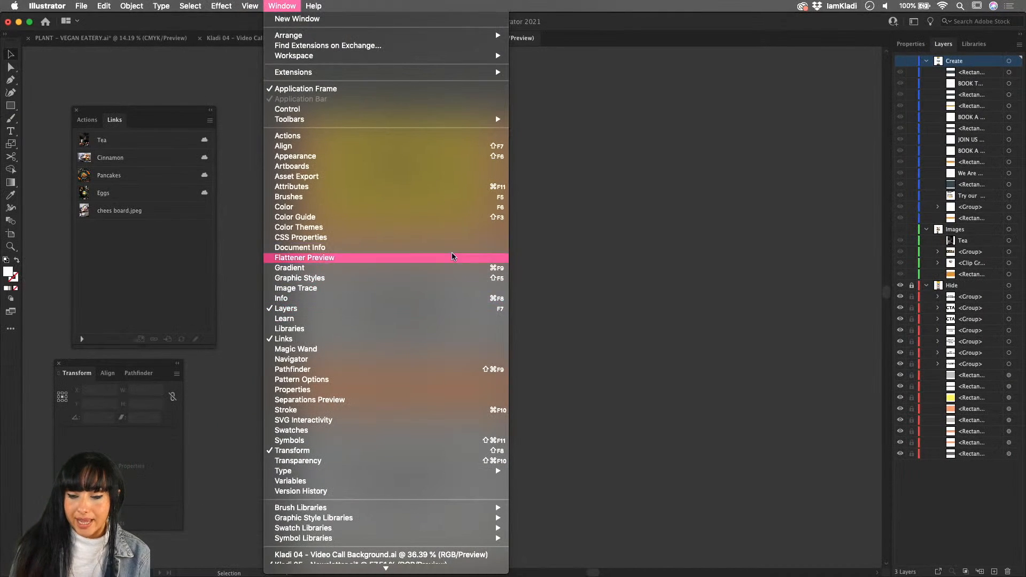
click(826, 113)
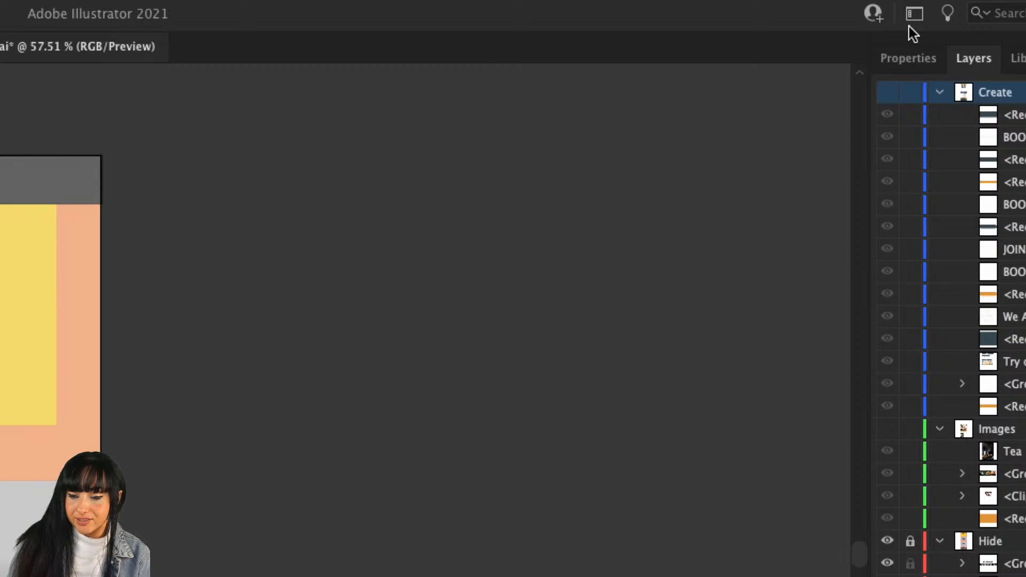
click(917, 14)
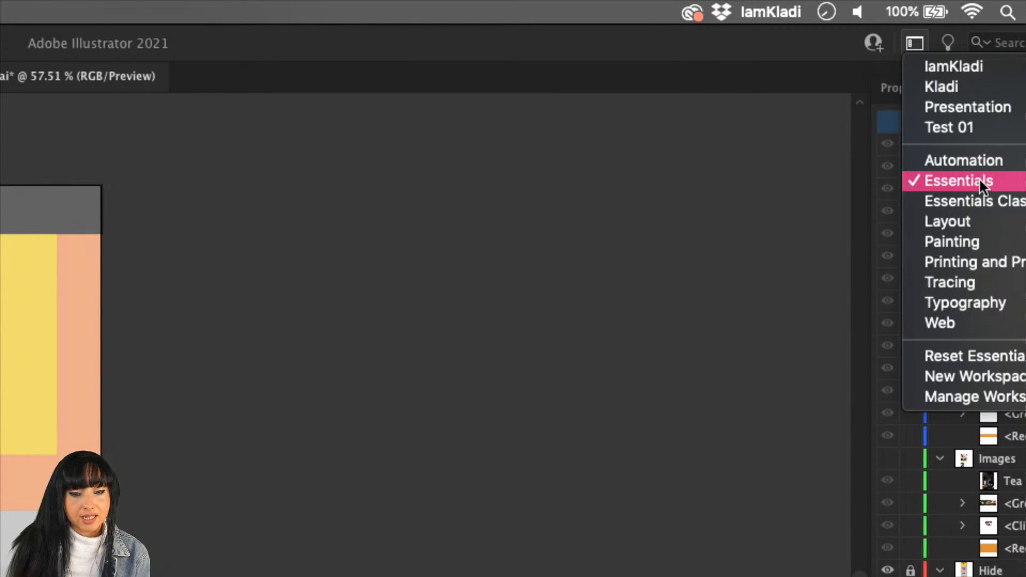
click(978, 181)
click(915, 43)
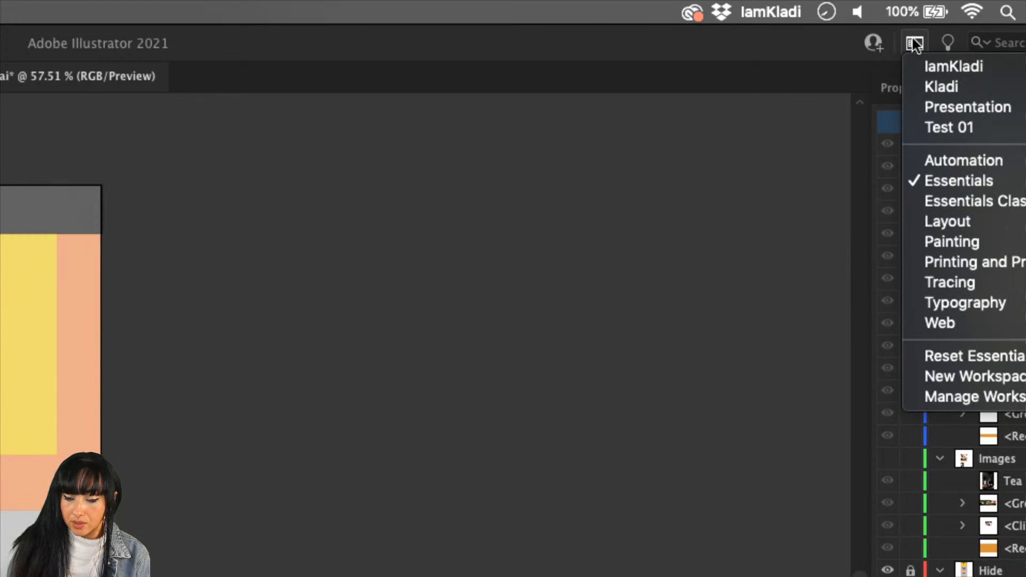
click(999, 356)
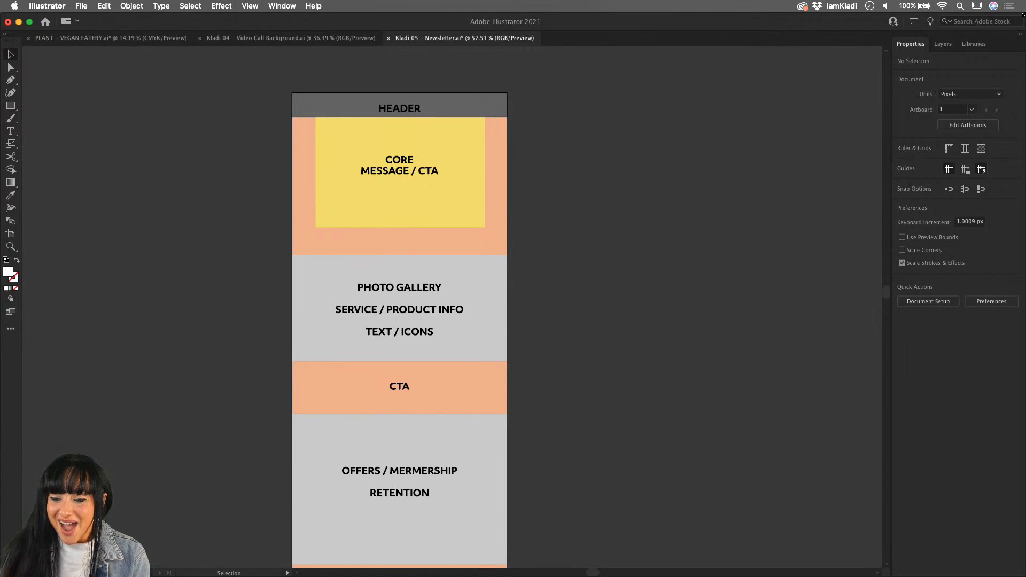
- Bring up the document's layer list and collapse the contents of the Hide layer
click(946, 46)
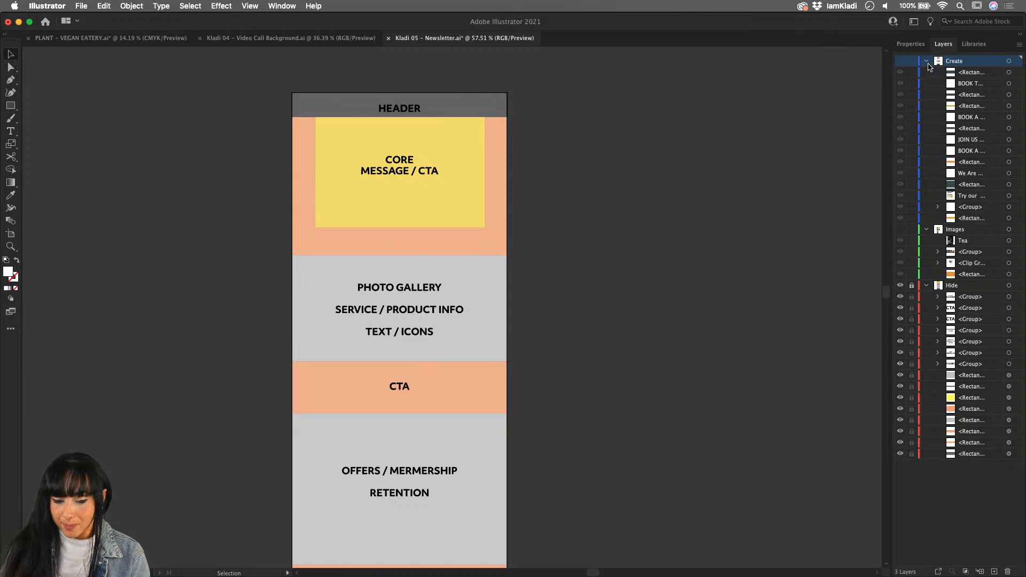
scroll(434, 356, down, 1)
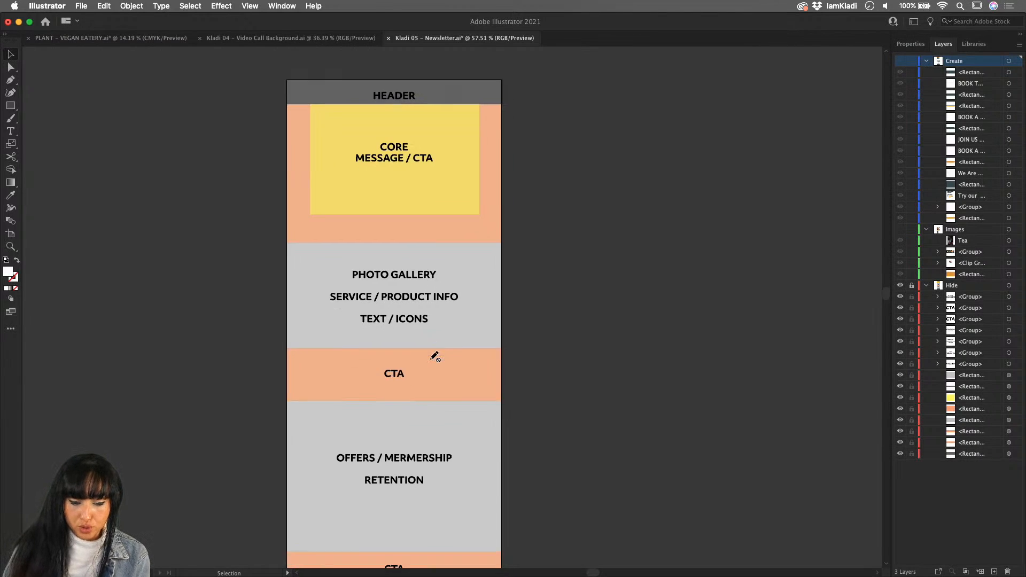
scroll(435, 356, down, 2)
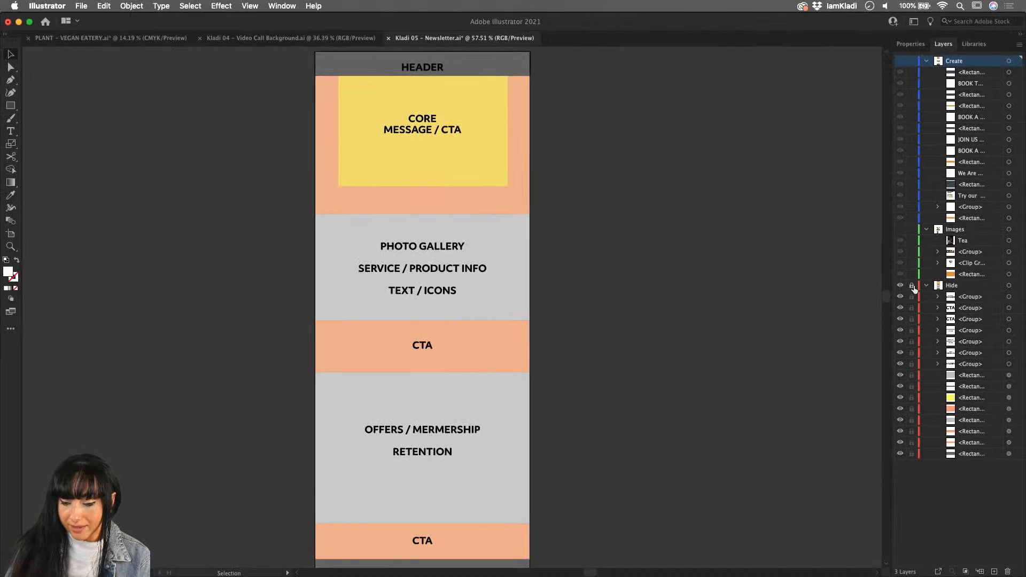
click(926, 286)
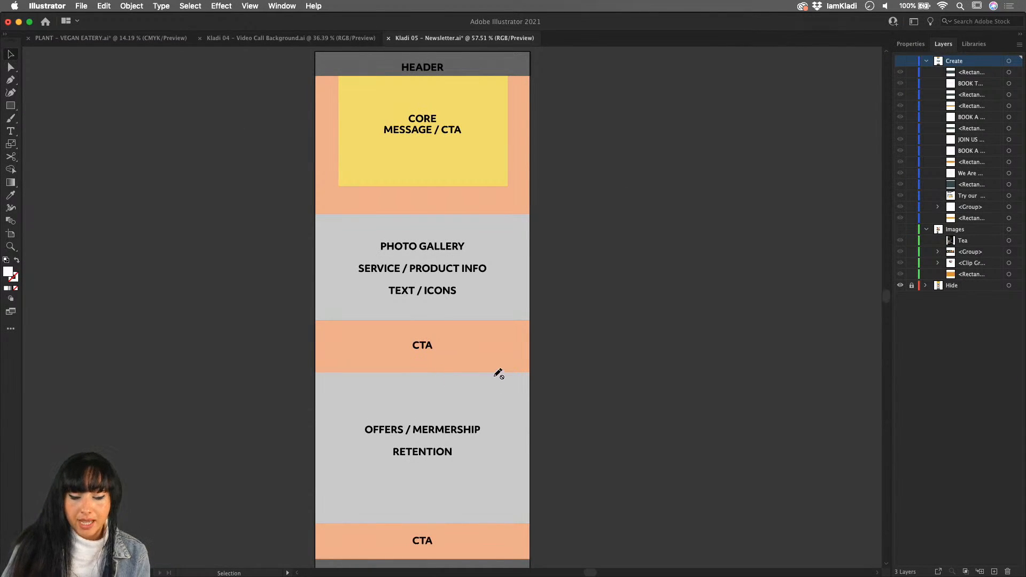
- Toggle the Hide layer's visibility and lock off and back on, trying out selection of the grey photo gallery block while unlocked
click(900, 286)
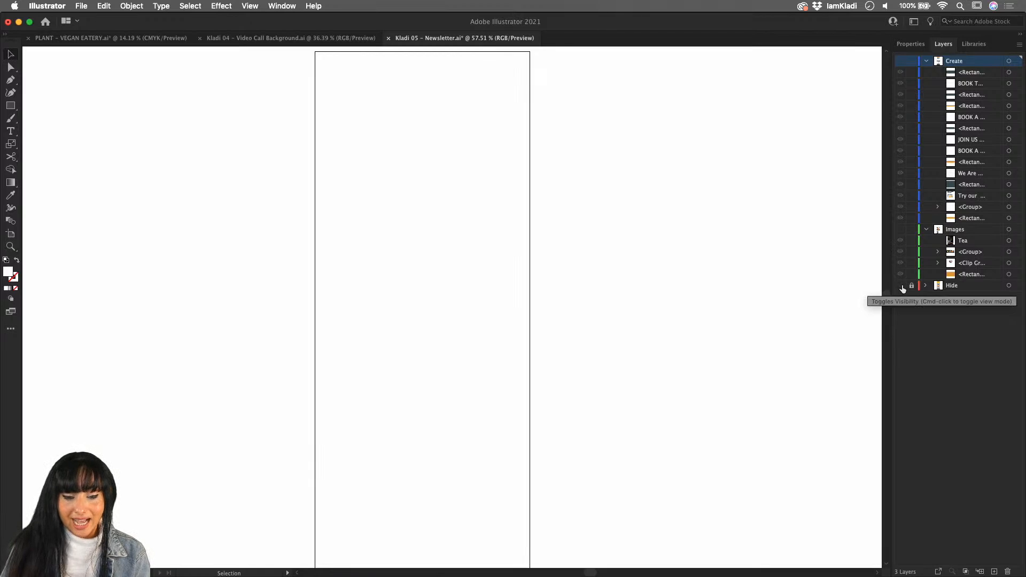
click(901, 286)
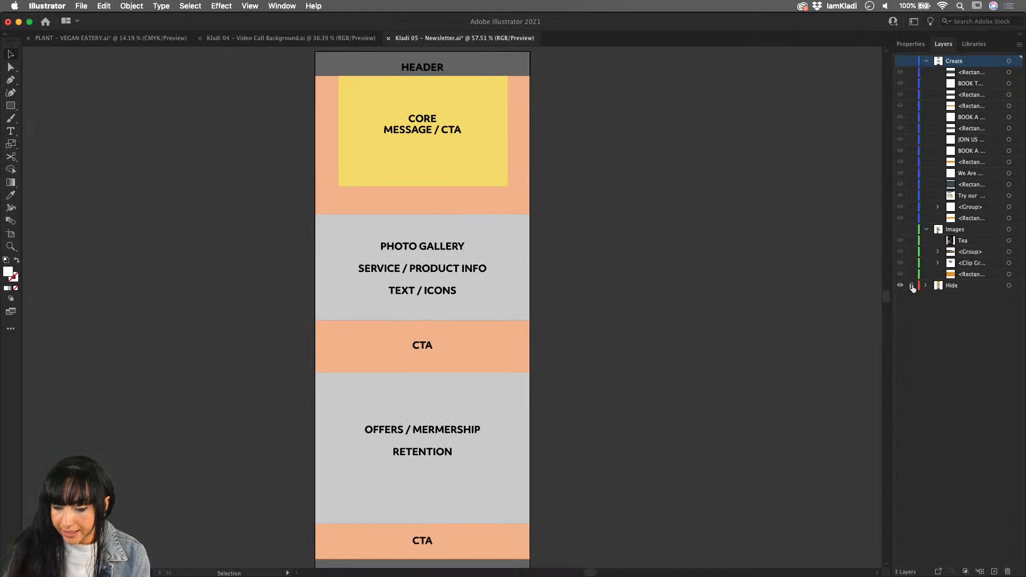
click(912, 286)
click(484, 308)
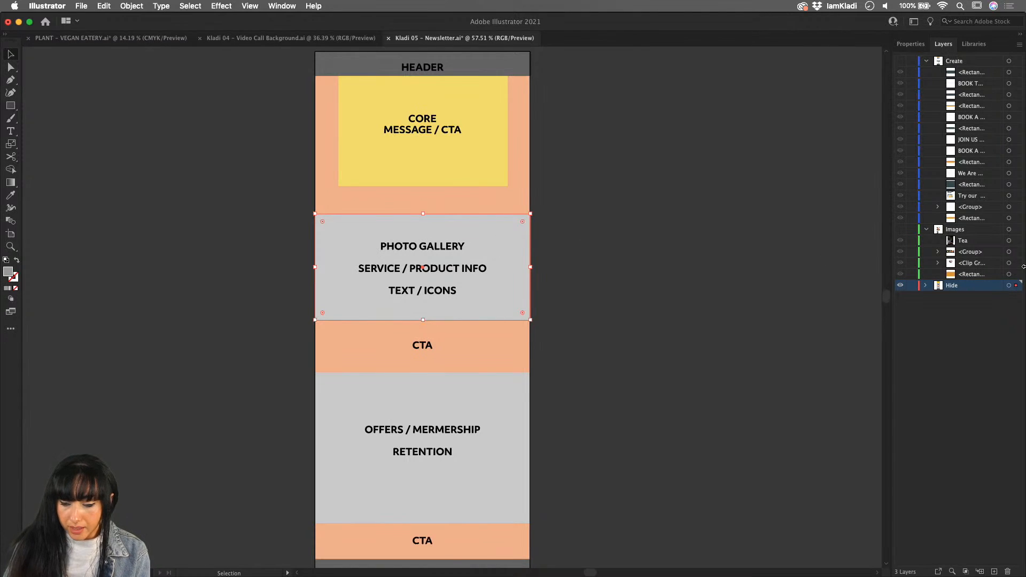
click(912, 286)
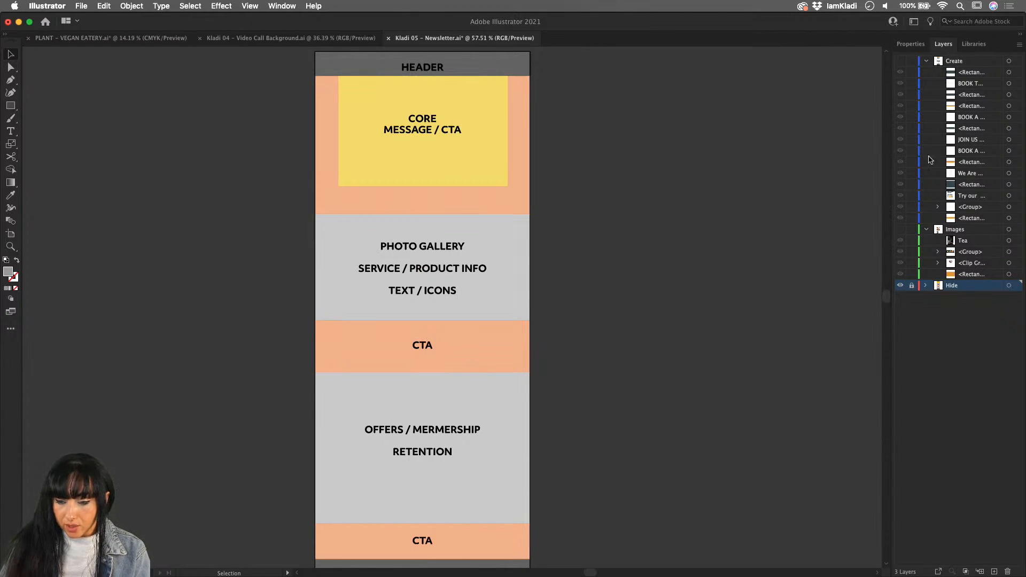
- Make the Create layer with the newsletter's text and coloured blocks visible
click(900, 62)
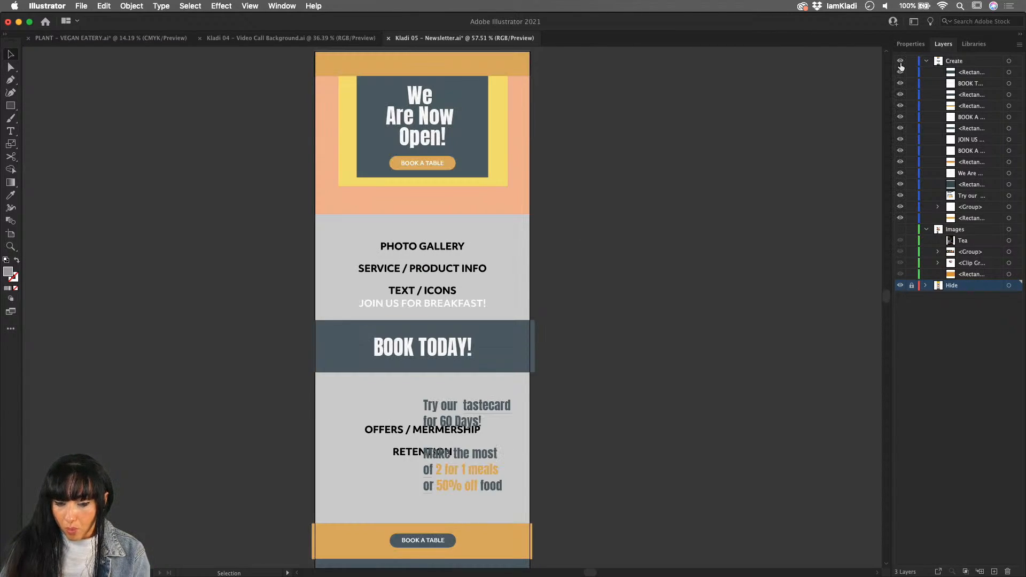
- Show the Images layer, hide the Hide layer, and look over the finished newsletter design
click(900, 230)
scroll(804, 268, up, 3)
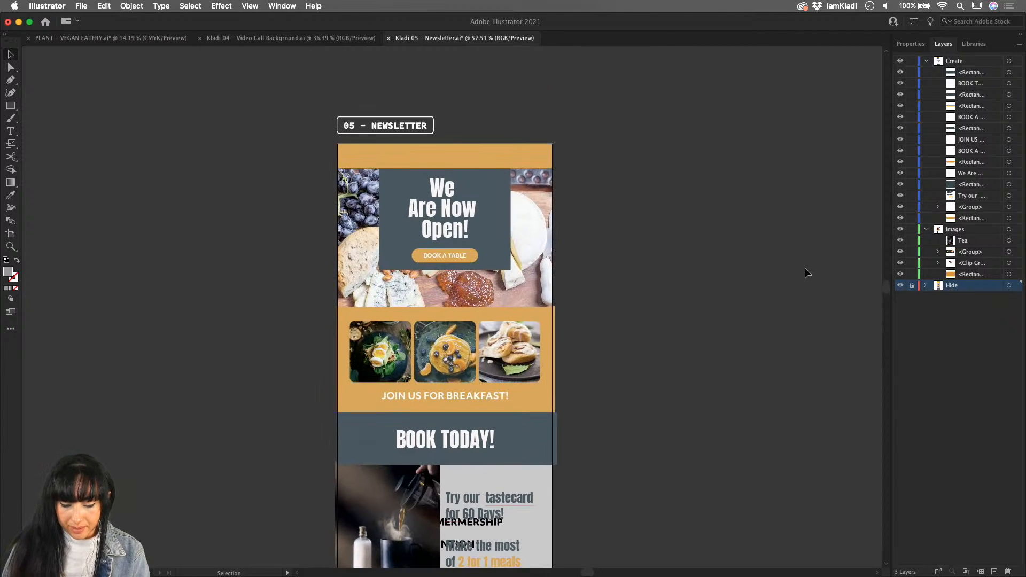
click(900, 285)
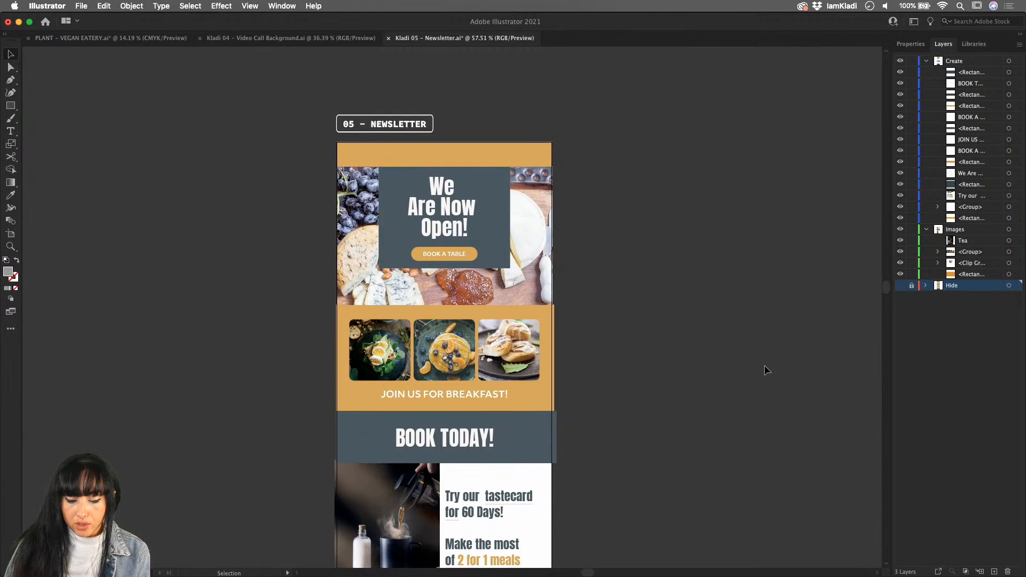
scroll(765, 369, down, 5)
scroll(765, 366, up, 4)
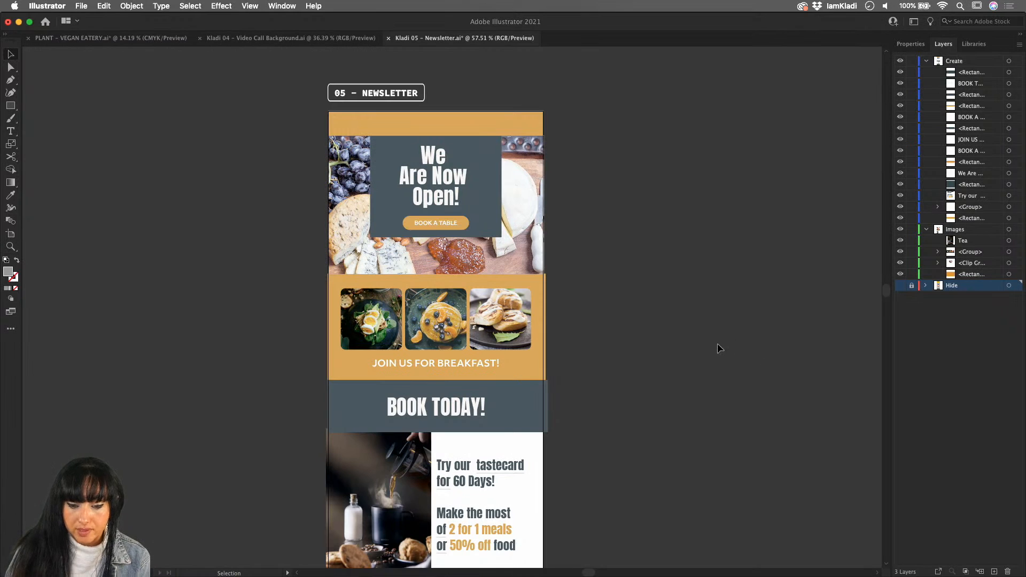
- Inspect the newsletter artboard's dimensions with the Artboard tool
scroll(703, 342, up, 5)
scroll(703, 342, left, 5)
scroll(703, 342, up, 5)
scroll(703, 341, up, 3)
scroll(703, 341, left, 2)
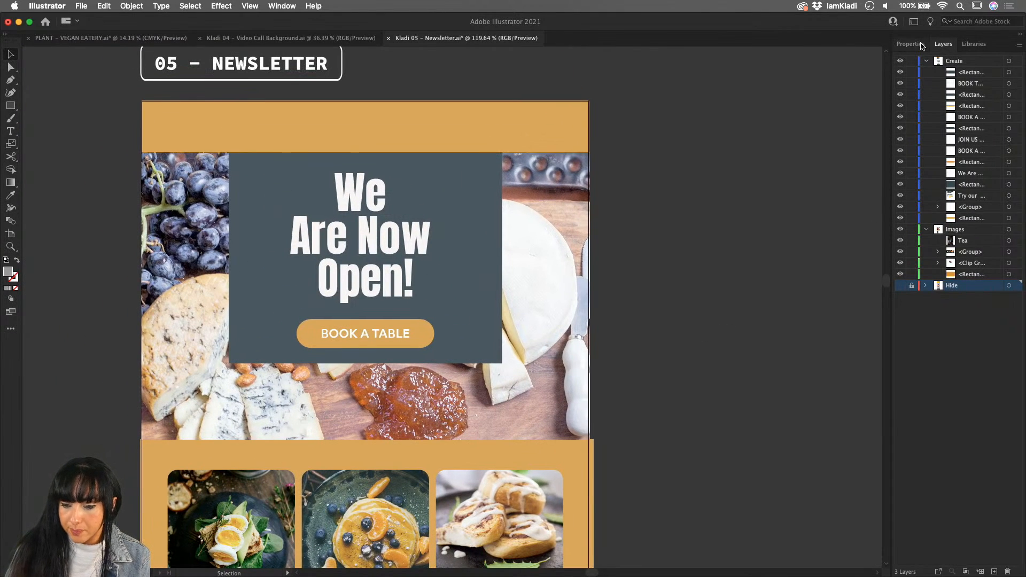
click(922, 44)
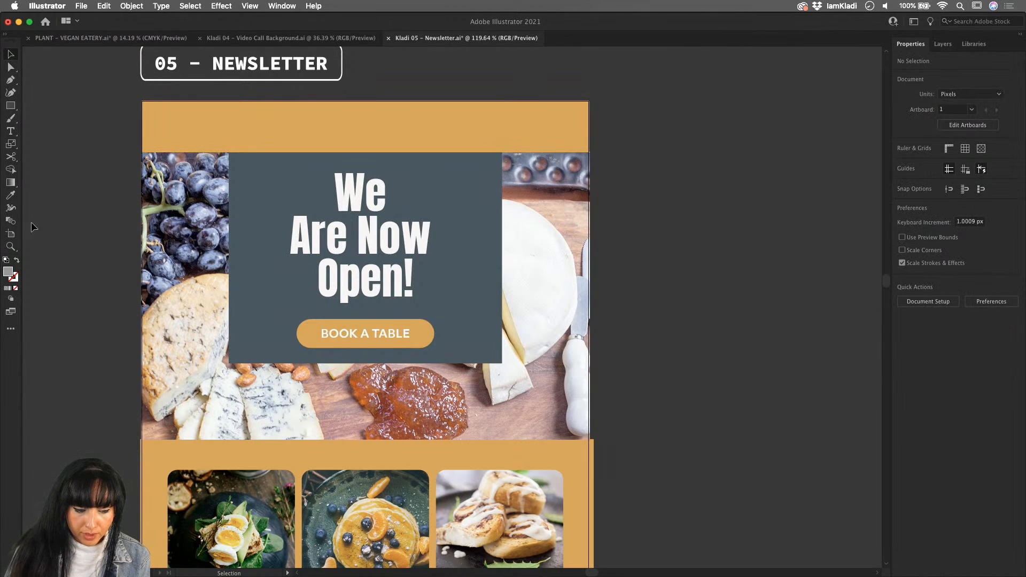
click(9, 235)
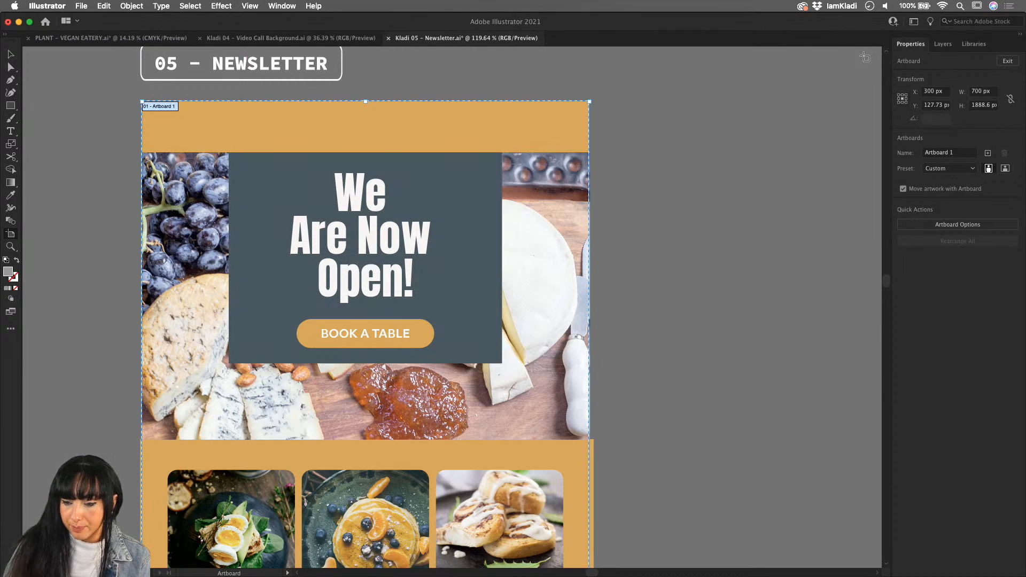
- Collapse and hide the Create and Images layers, and make the Hide layer with the layout template visible
click(942, 43)
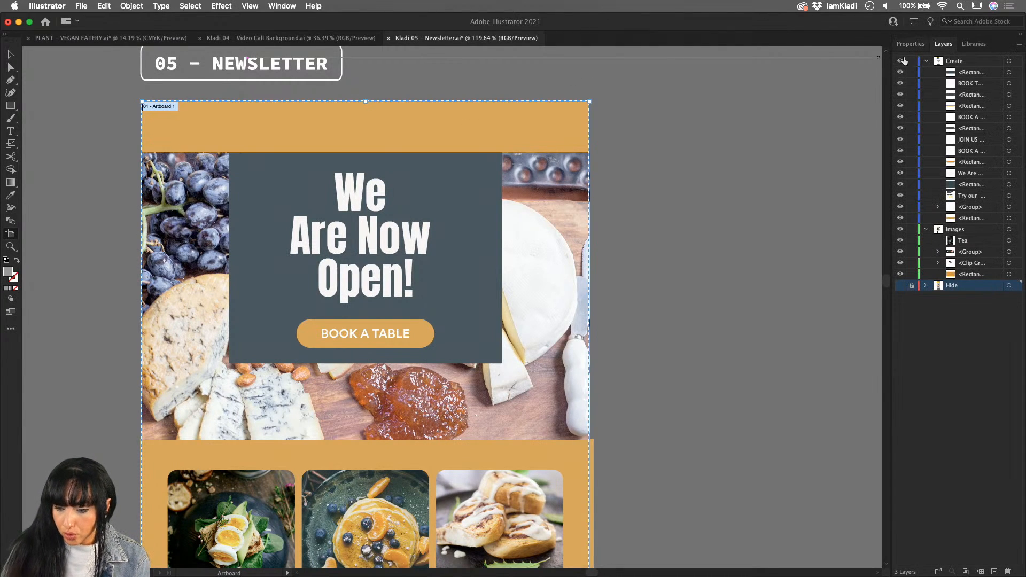
click(925, 62)
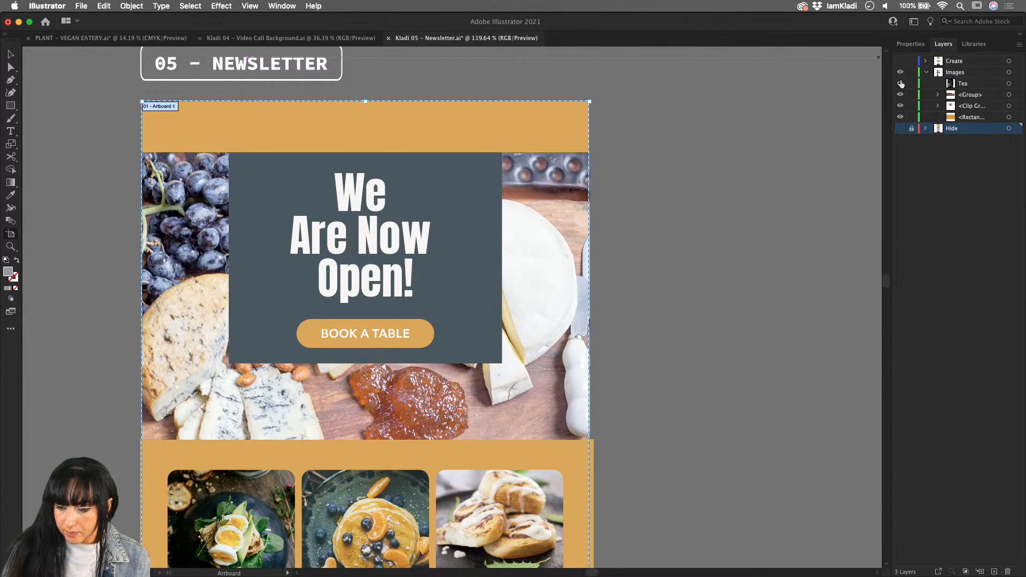
click(900, 61)
click(925, 72)
click(900, 83)
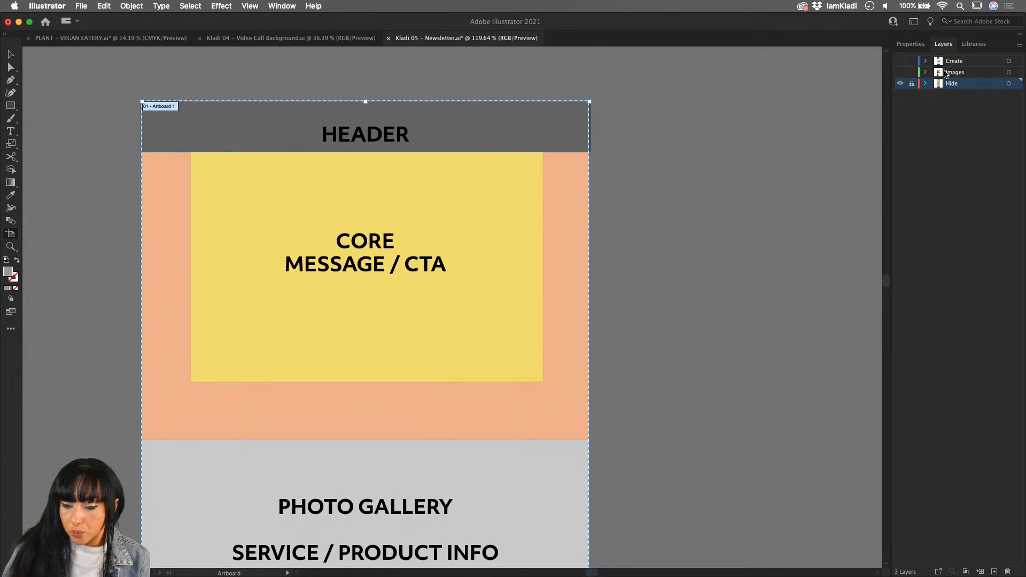
- Add a new layer directly above the Images layer and name it Button
click(961, 75)
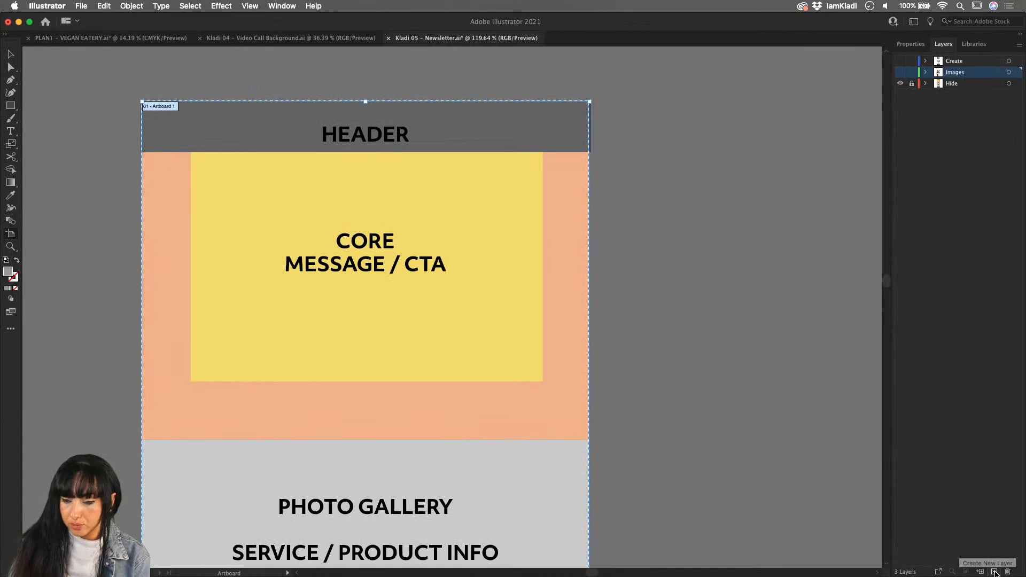
click(994, 572)
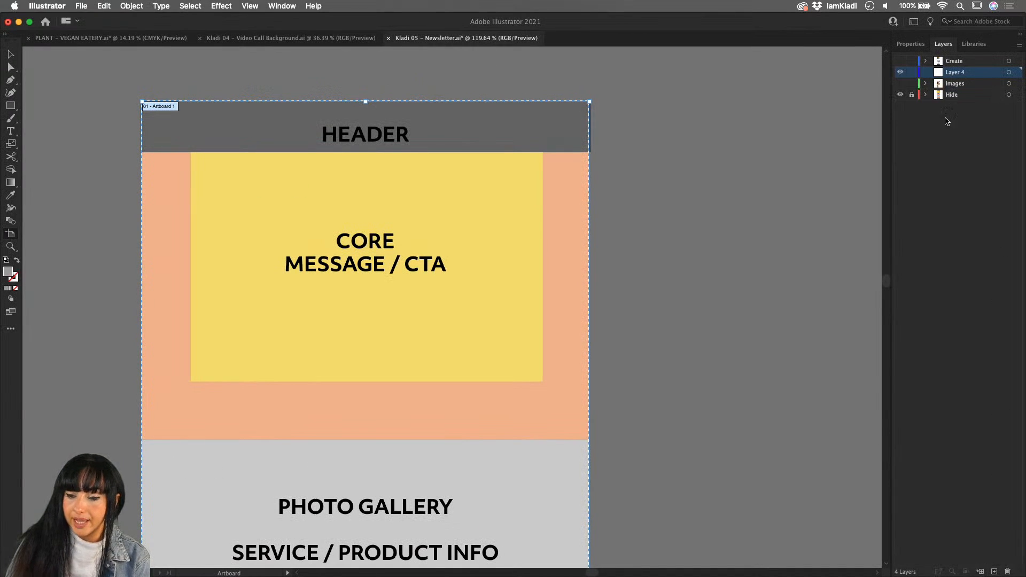
double_click(955, 72)
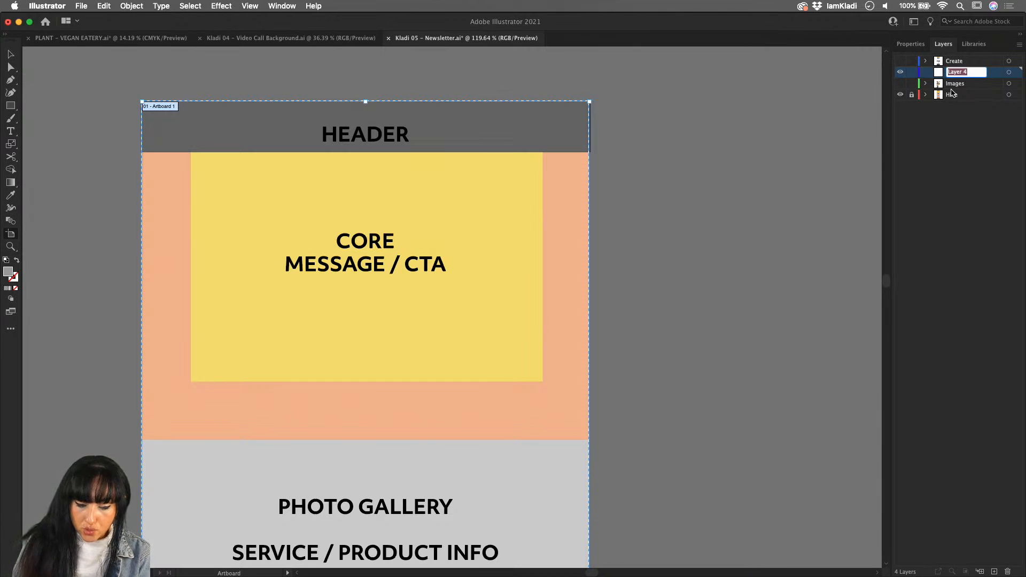
text(Button)
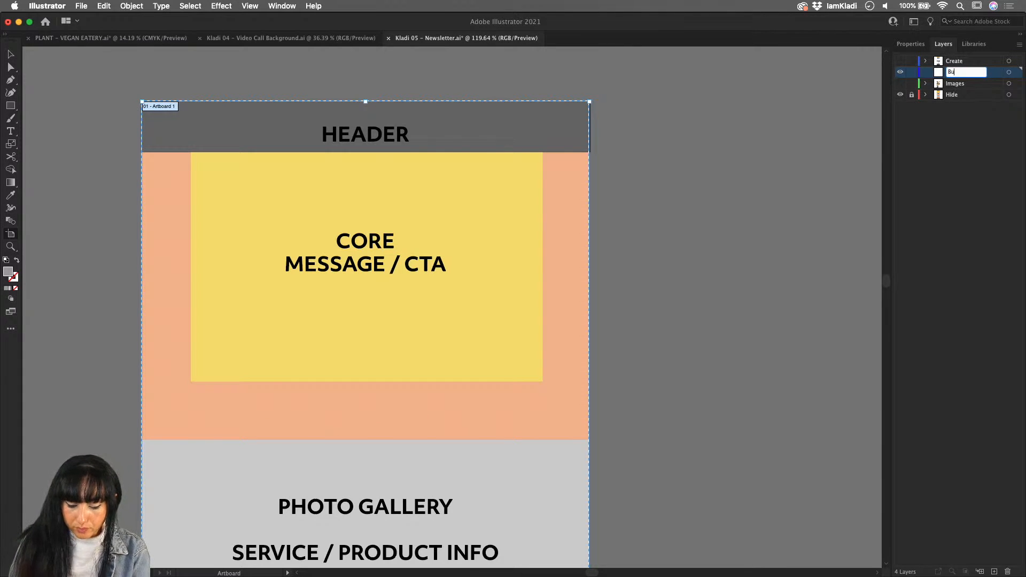
key(Return)
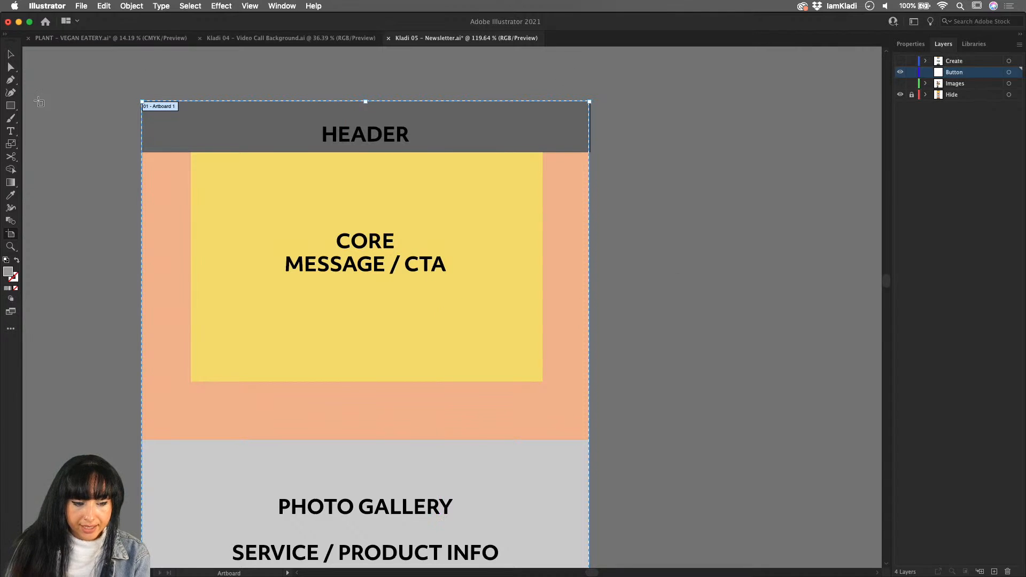
- Draw a rectangle about 201 × 57 px below the CORE MESSAGE / CTA text and round its corners fully into a pill shape
click(13, 109)
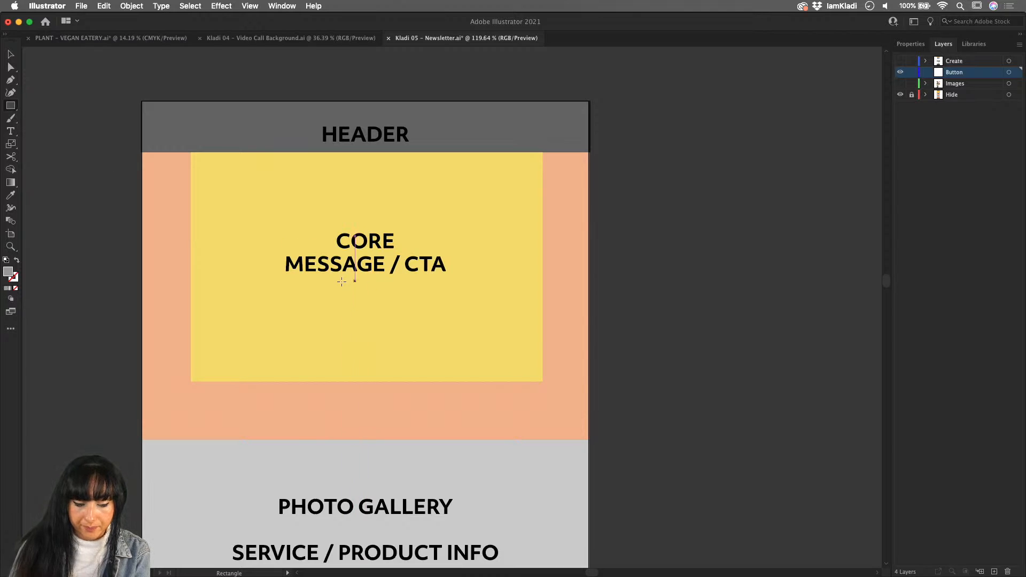
drag(307, 325, 435, 361)
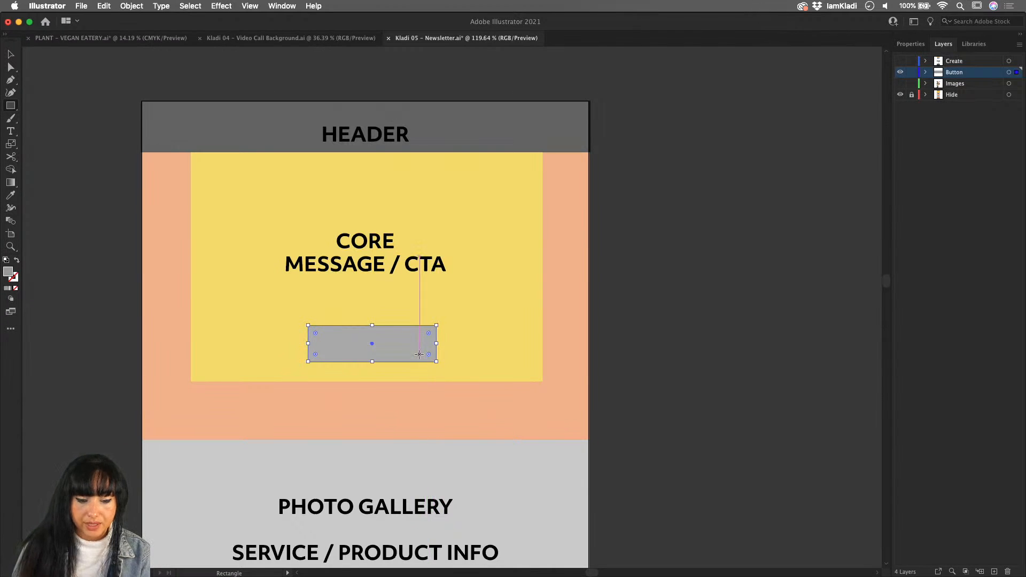
scroll(419, 355, up, 3)
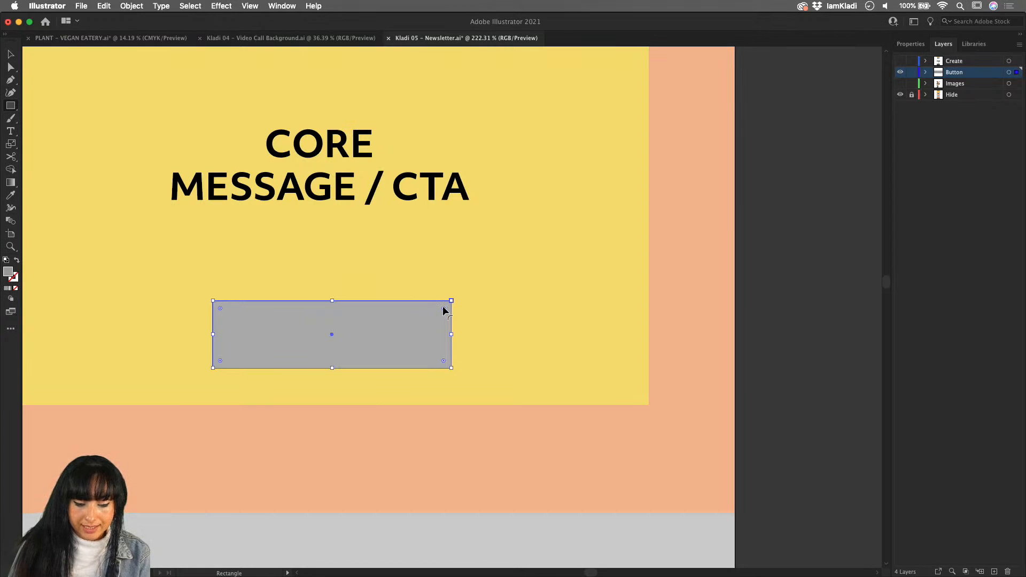
scroll(443, 310, up, 3)
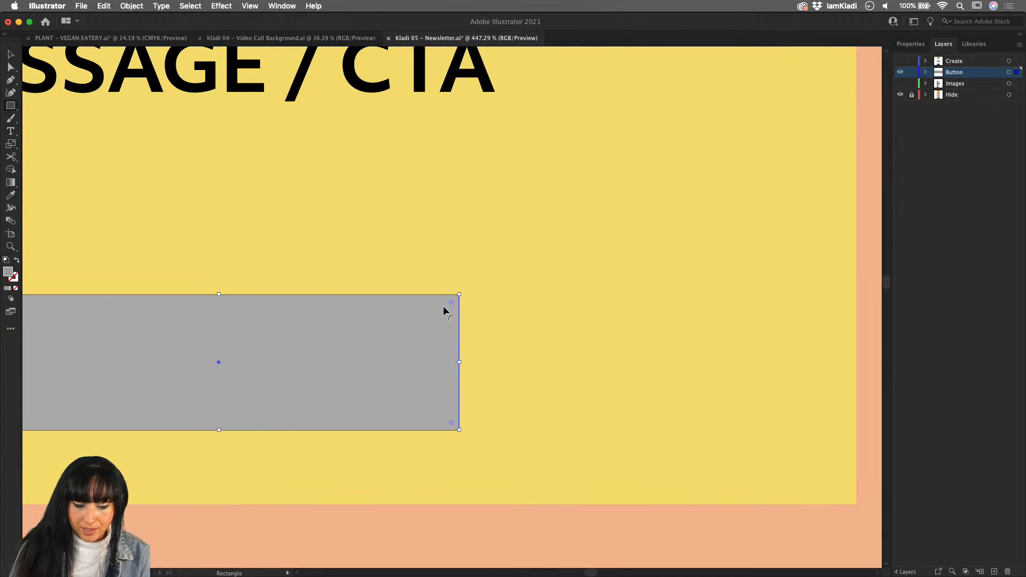
drag(451, 302, 266, 355)
scroll(266, 355, down, 3)
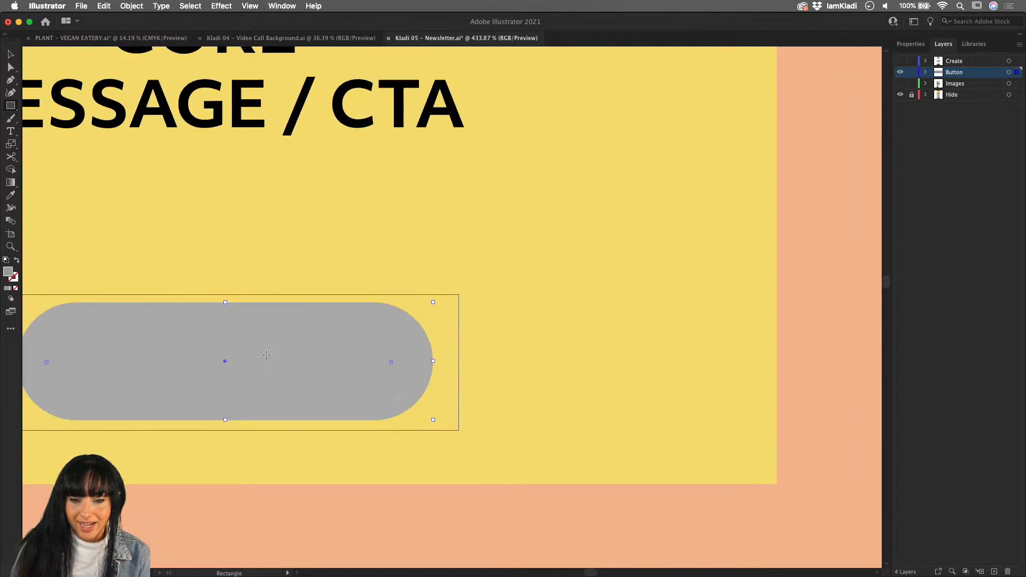
scroll(266, 355, left, 3)
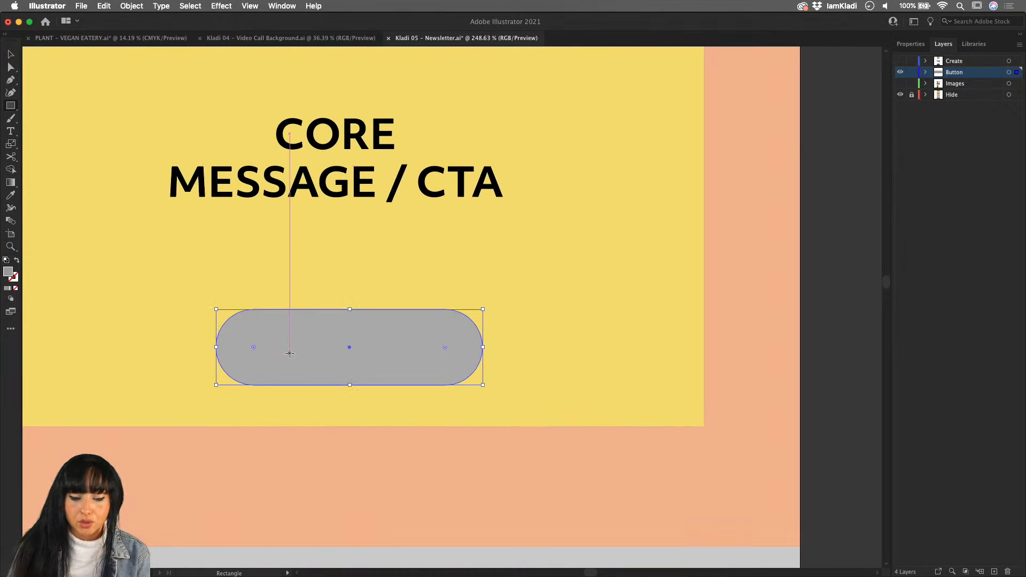
drag(445, 348, 524, 312)
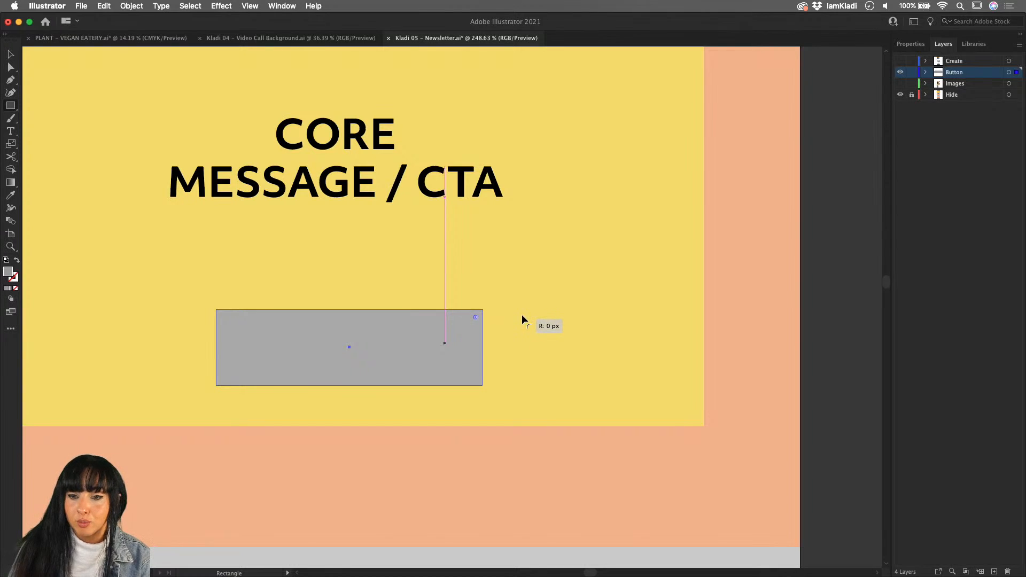
drag(521, 314, 287, 393)
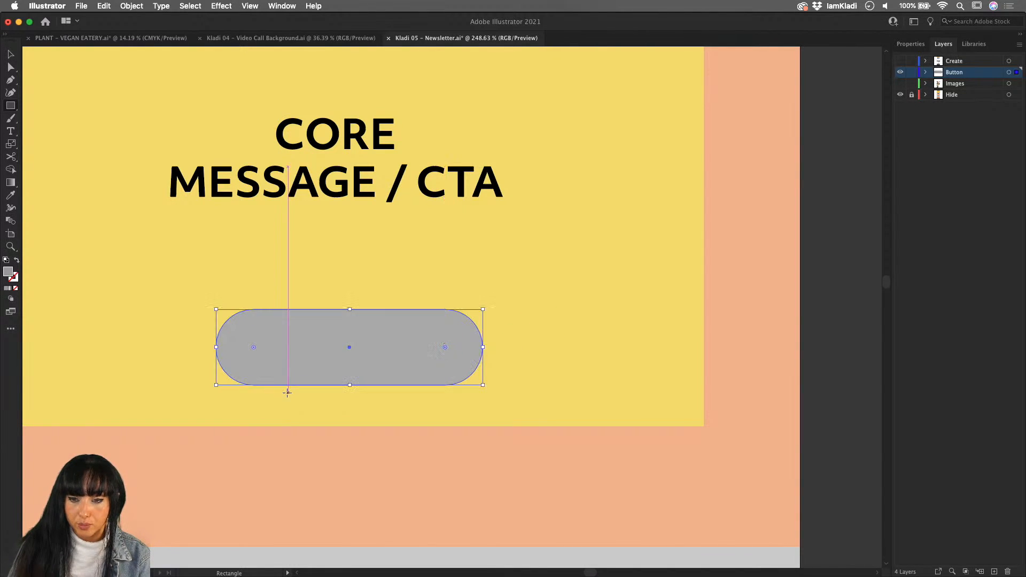
- Set the grey button shape's Y position to -442 px and all four of its corner radii to 25 px
double_click(445, 348)
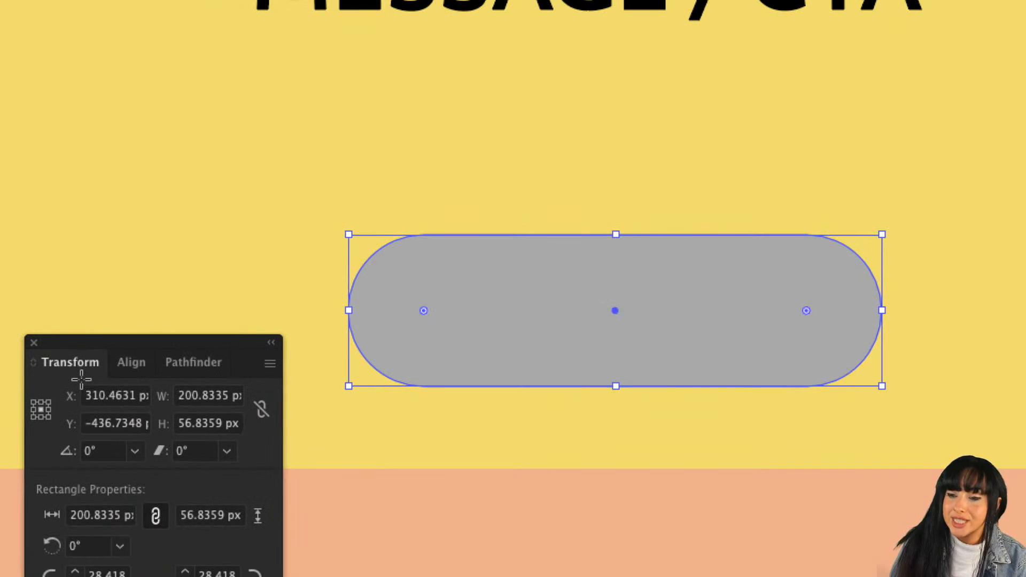
scroll(120, 415, down, 6)
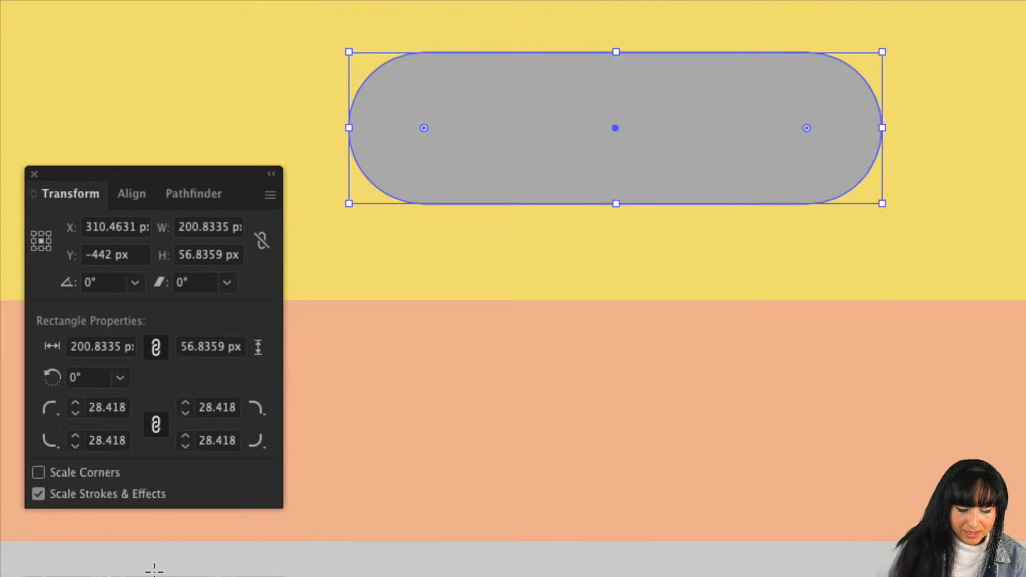
double_click(98, 406)
text(30 px)
double_click(222, 408)
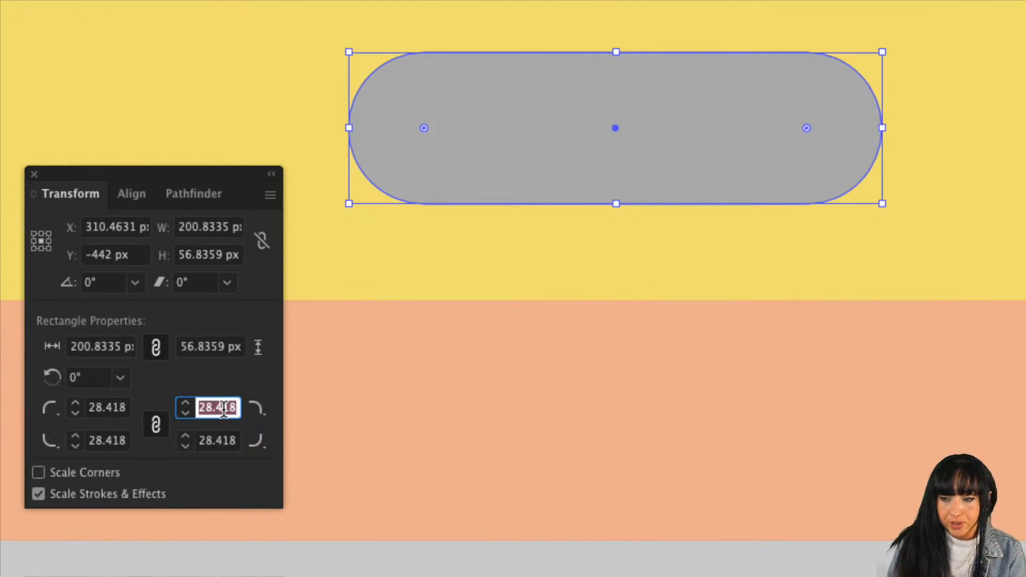
key(Right)
key(Right)
key(Right)
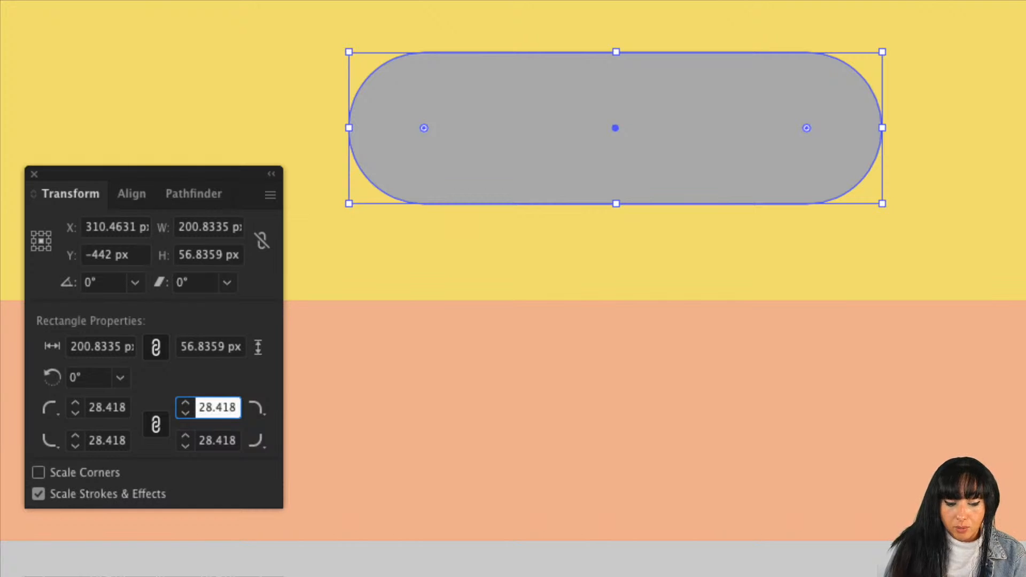
double_click(203, 407)
text(25)
key(Tab)
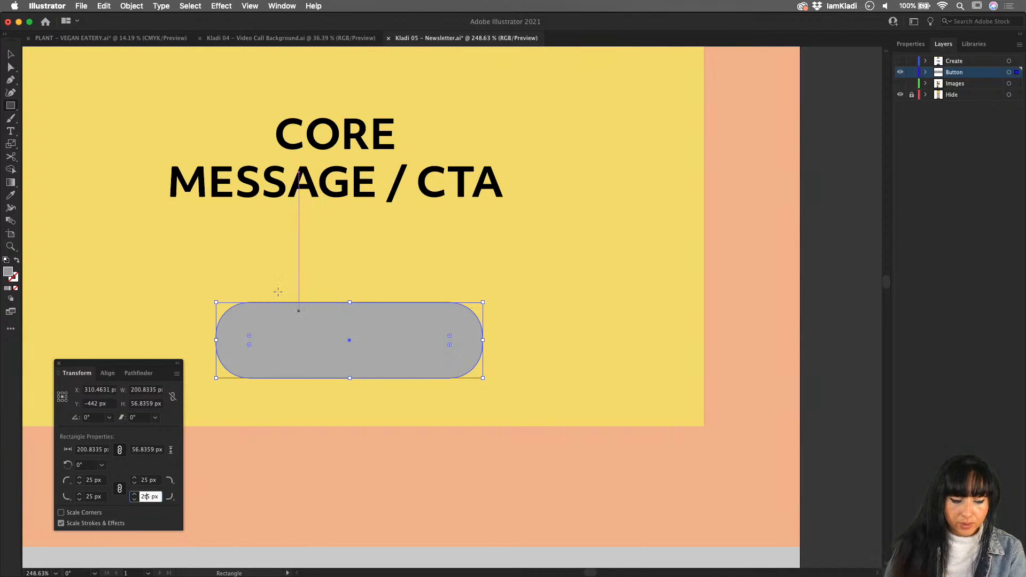
- Add an empty text area about 152 × 23 px above the grey button and set its font size to 39 px
click(12, 136)
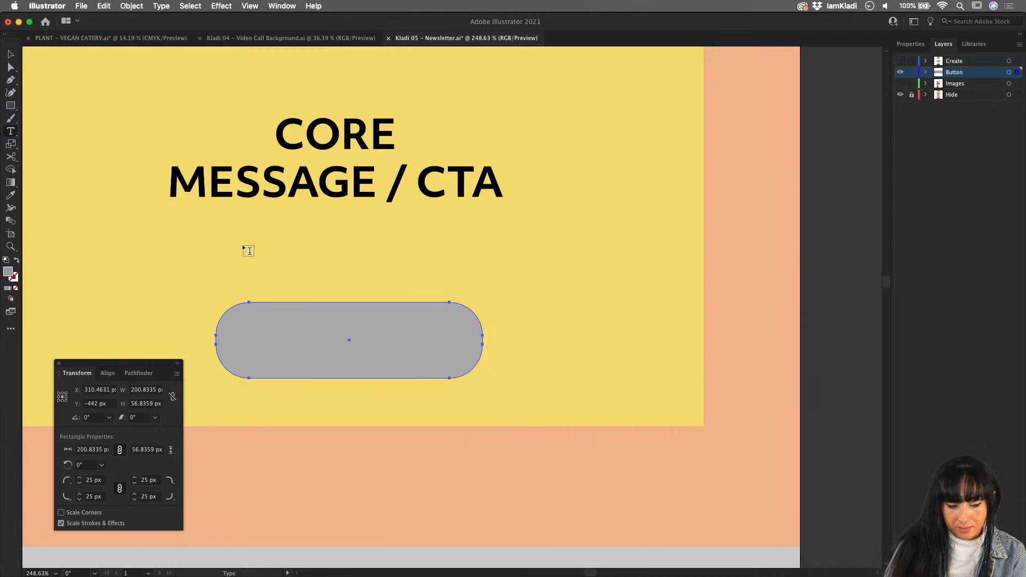
drag(241, 243, 443, 273)
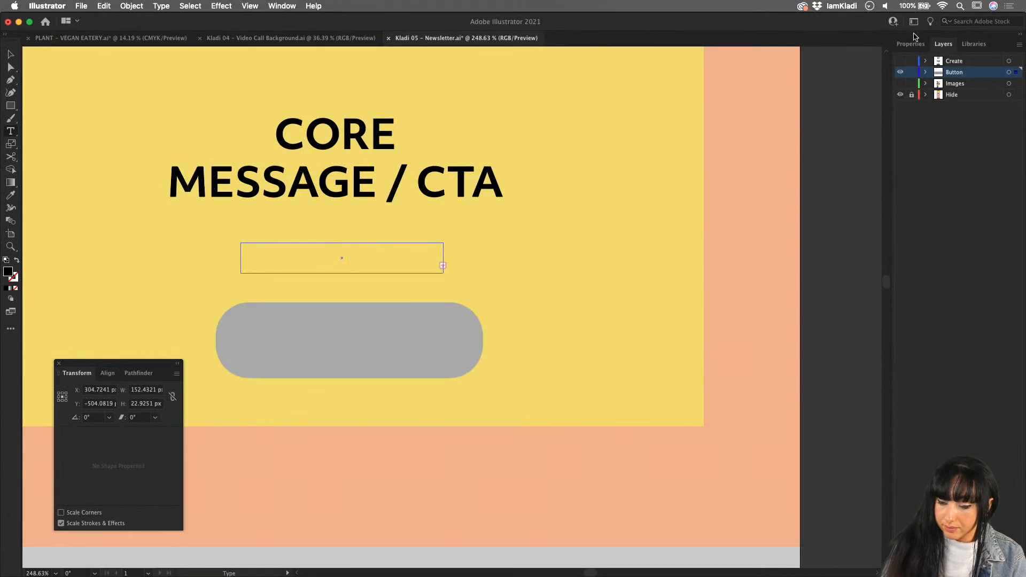
click(917, 46)
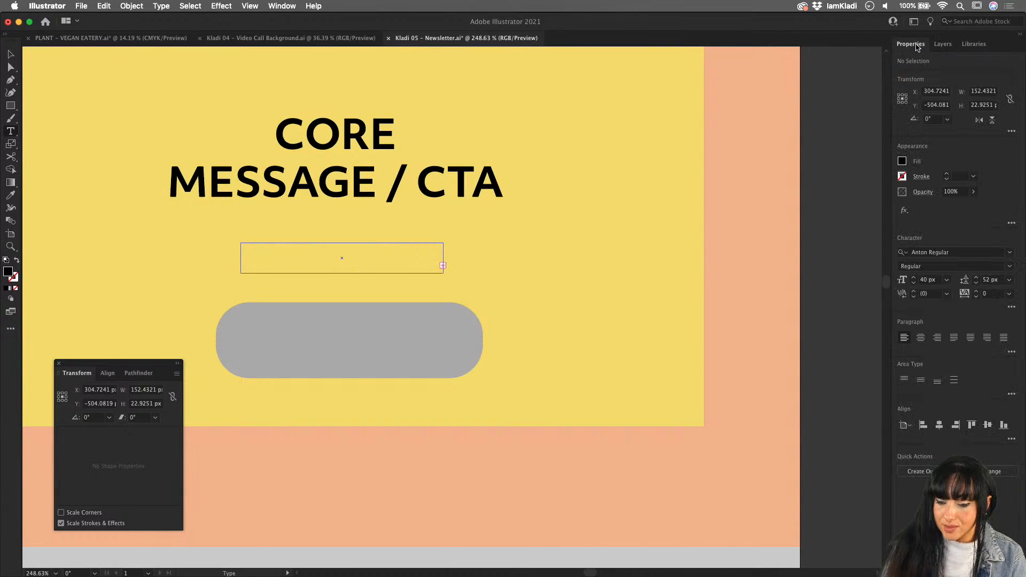
click(914, 283)
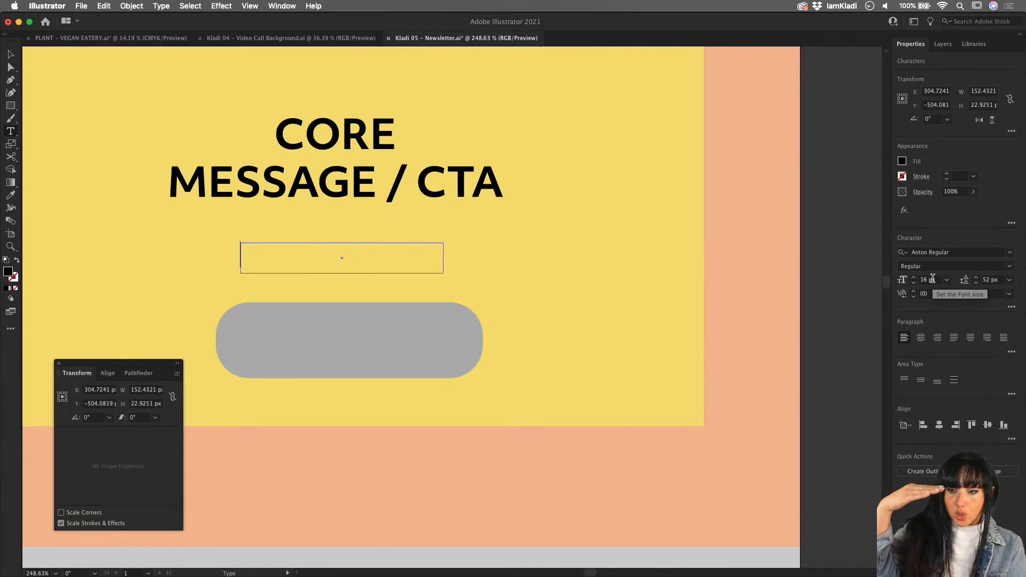
click(914, 278)
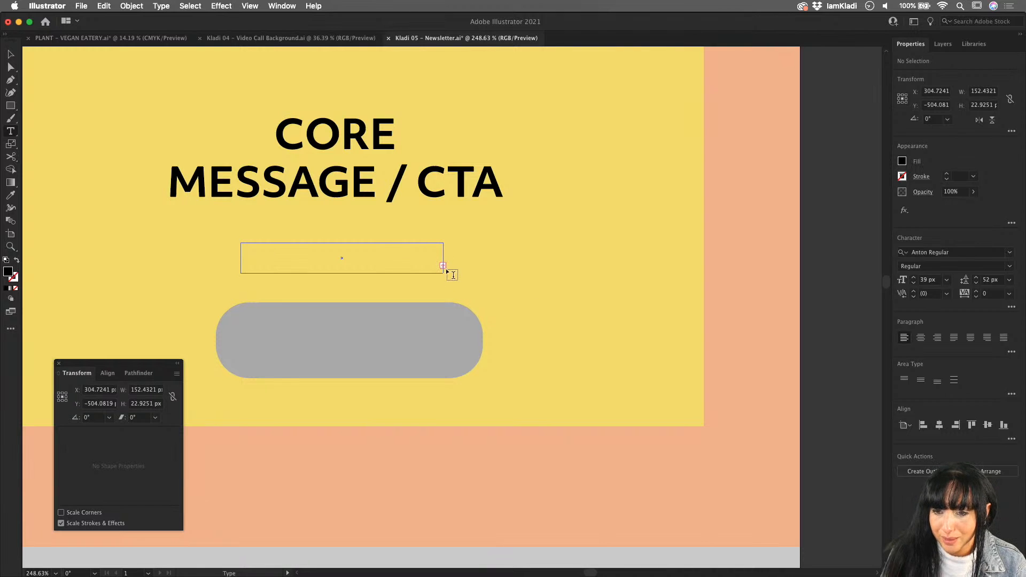
- Enlarge the empty text area to about 170 × 34 px and set its font to Objektiv Mk3 Light
click(10, 54)
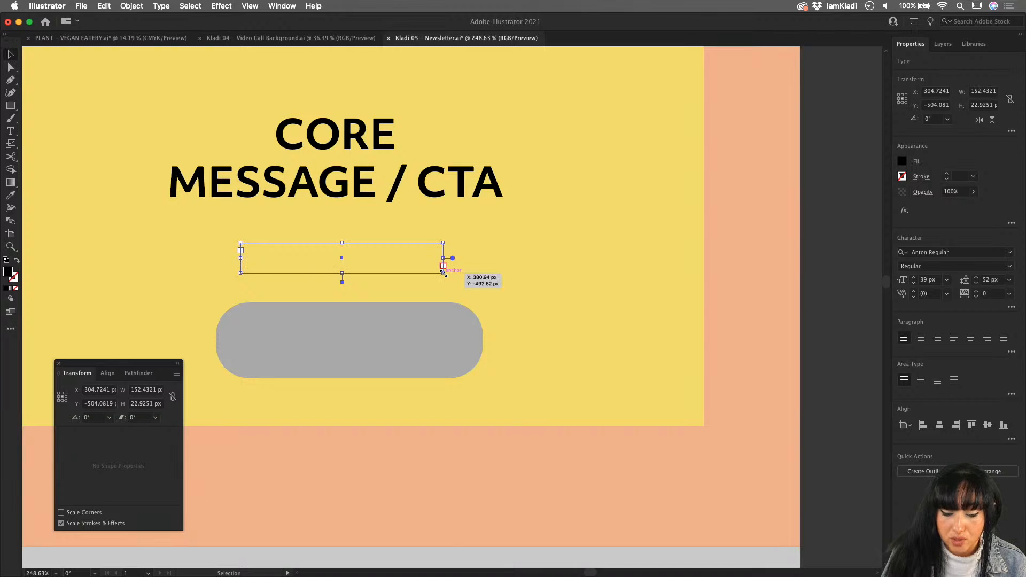
drag(443, 273, 468, 289)
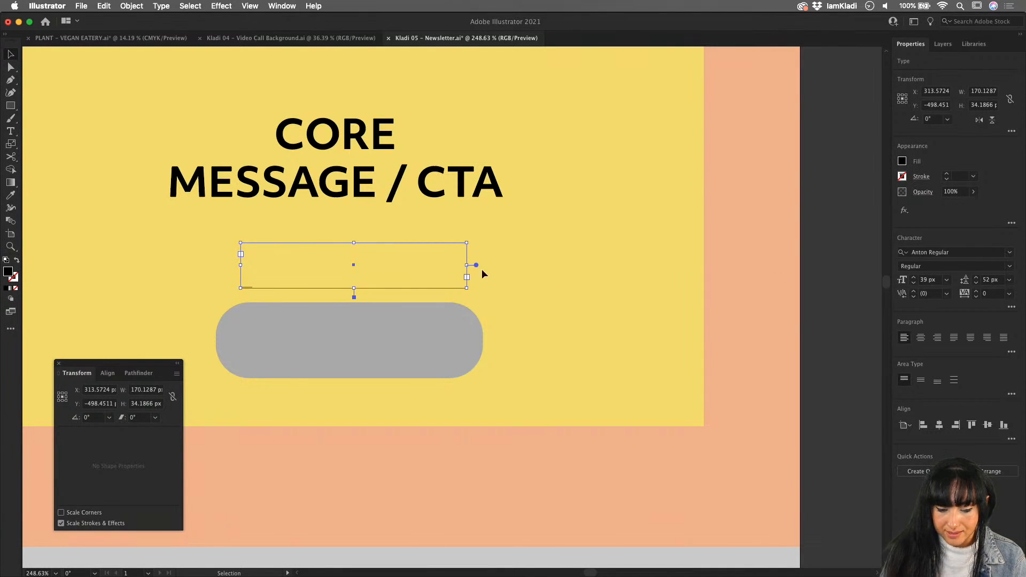
click(1009, 253)
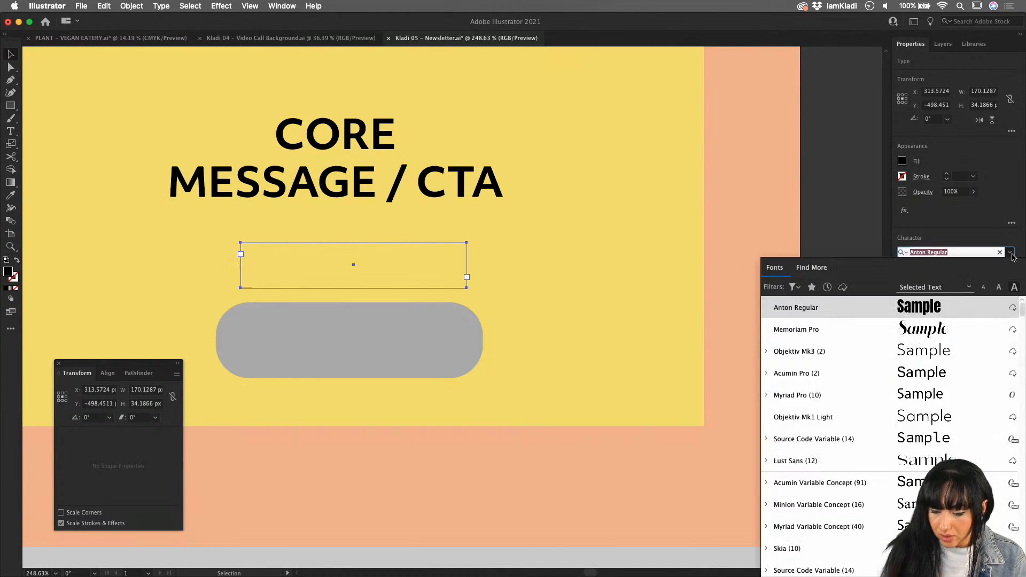
click(806, 356)
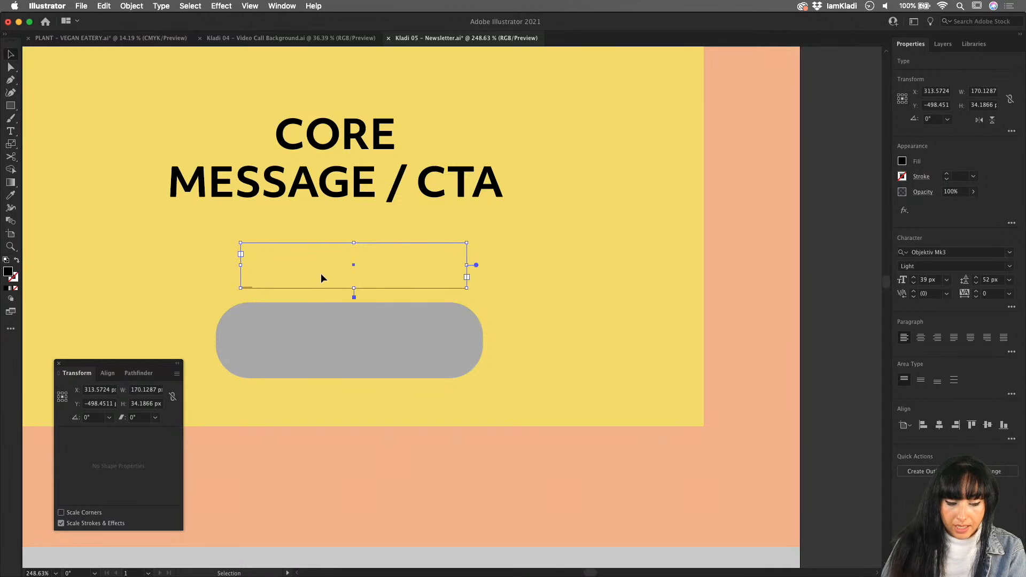
- Enter the text BOOK NOW in the text area above the grey button
double_click(289, 271)
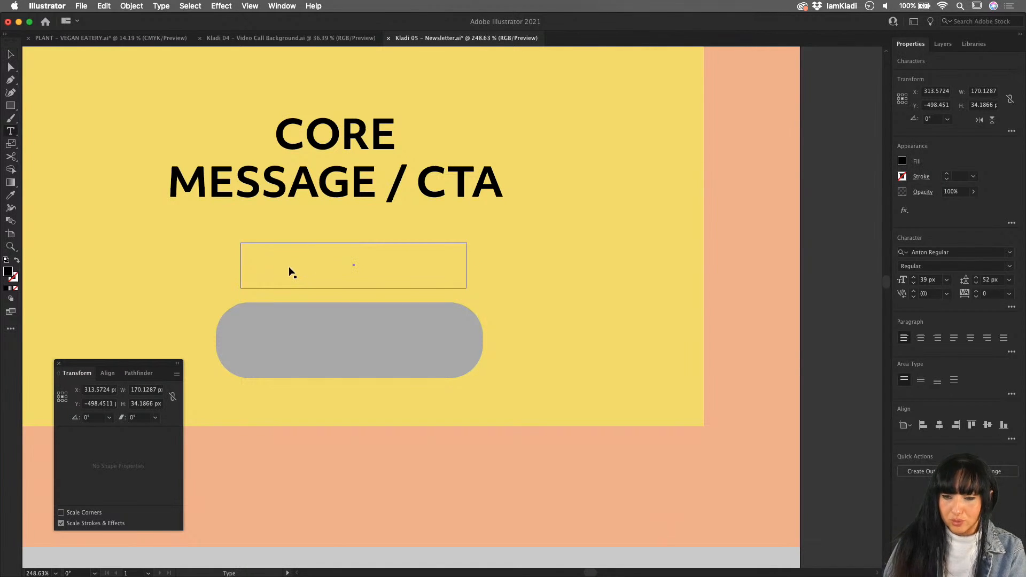
text(BO)
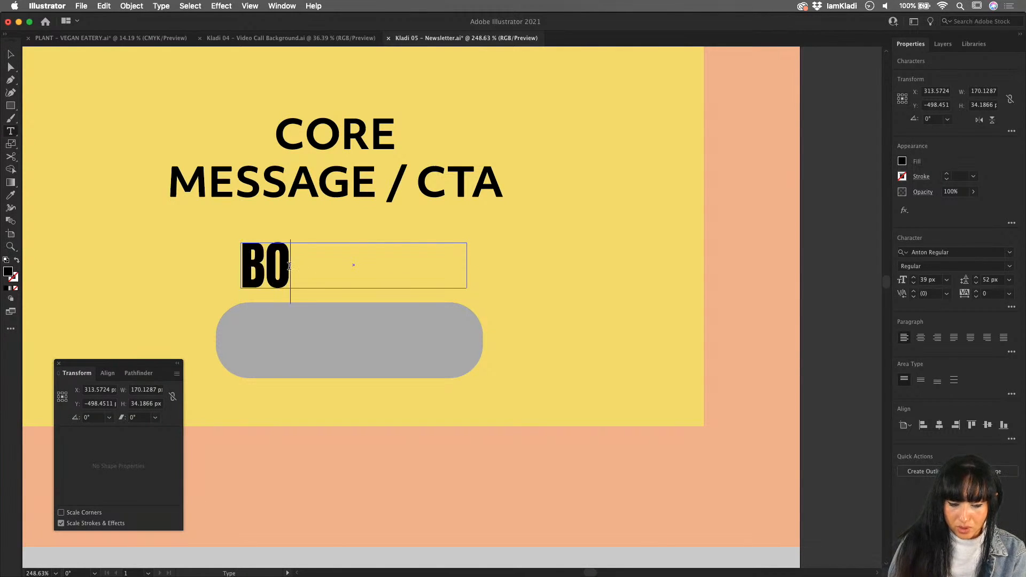
text(OK)
key(BackSpace)
text(K )
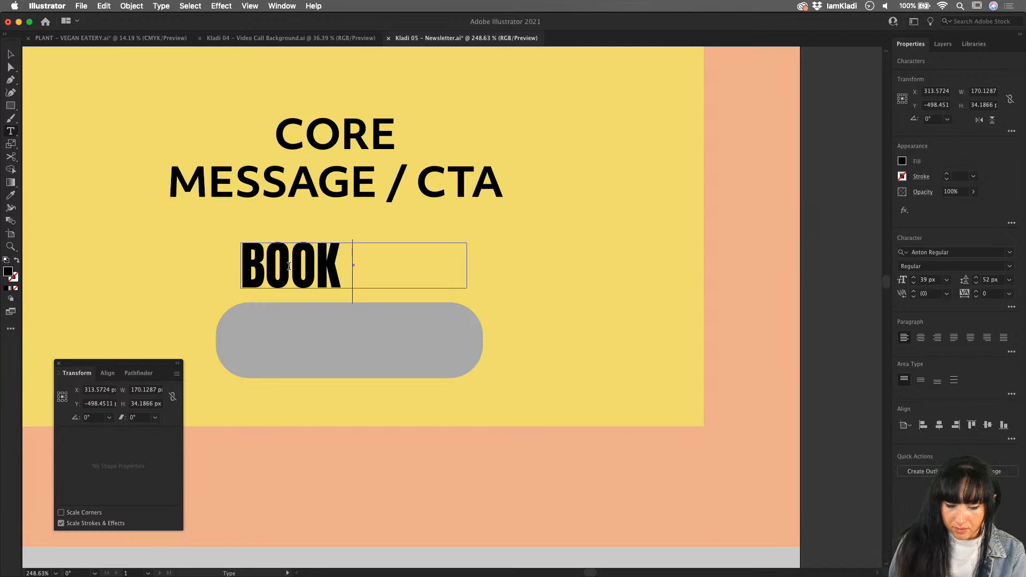
text(NOW)
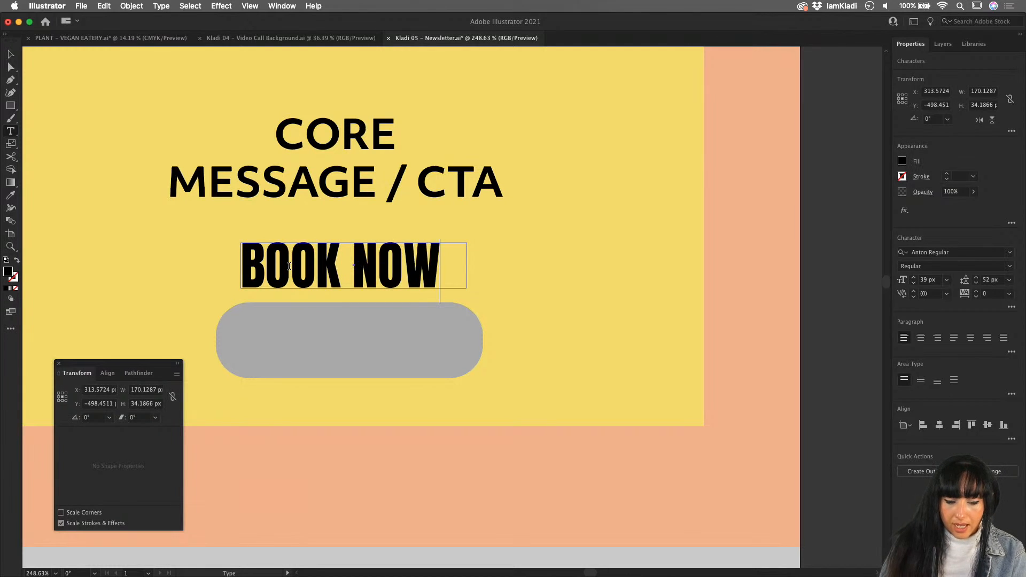
- Set the BOOK NOW text to Objektiv Mk1 Light at 25 px
key(super+a)
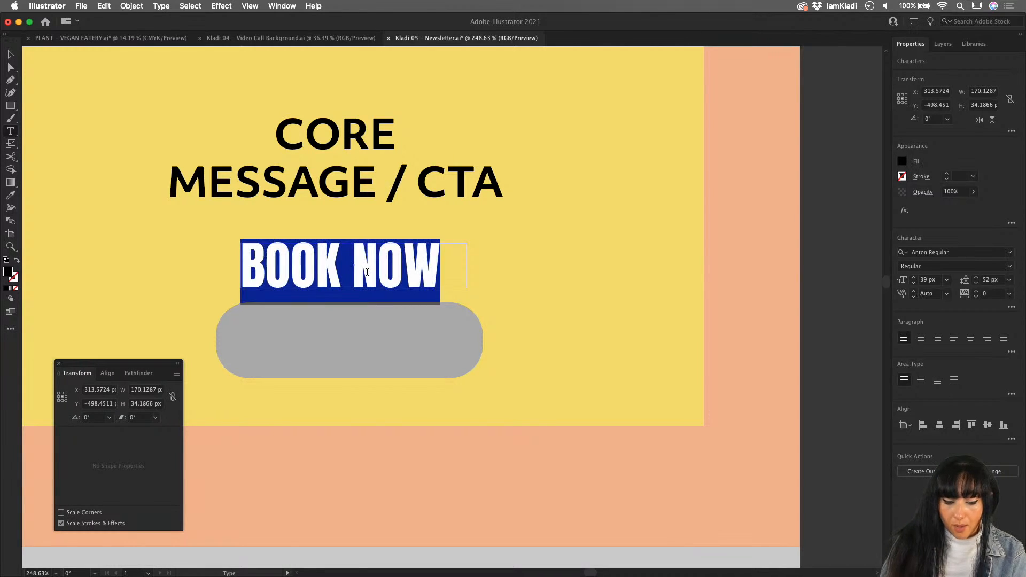
click(1008, 253)
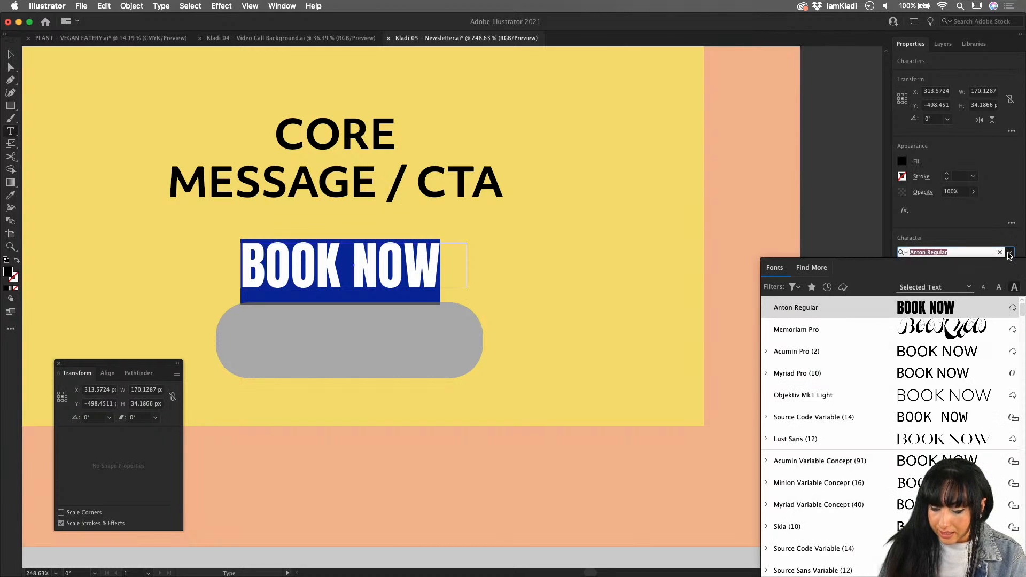
text(ob)
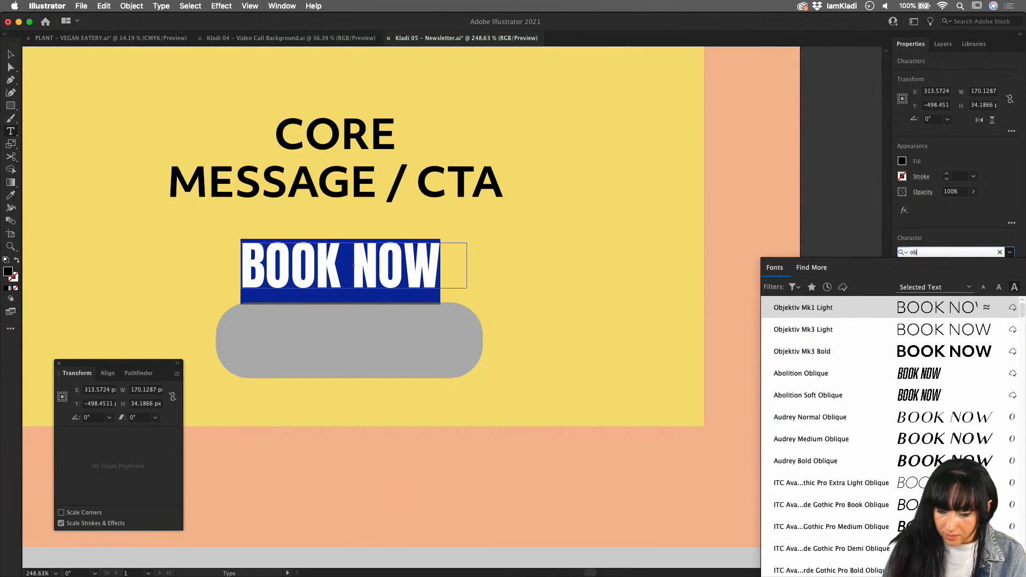
click(962, 308)
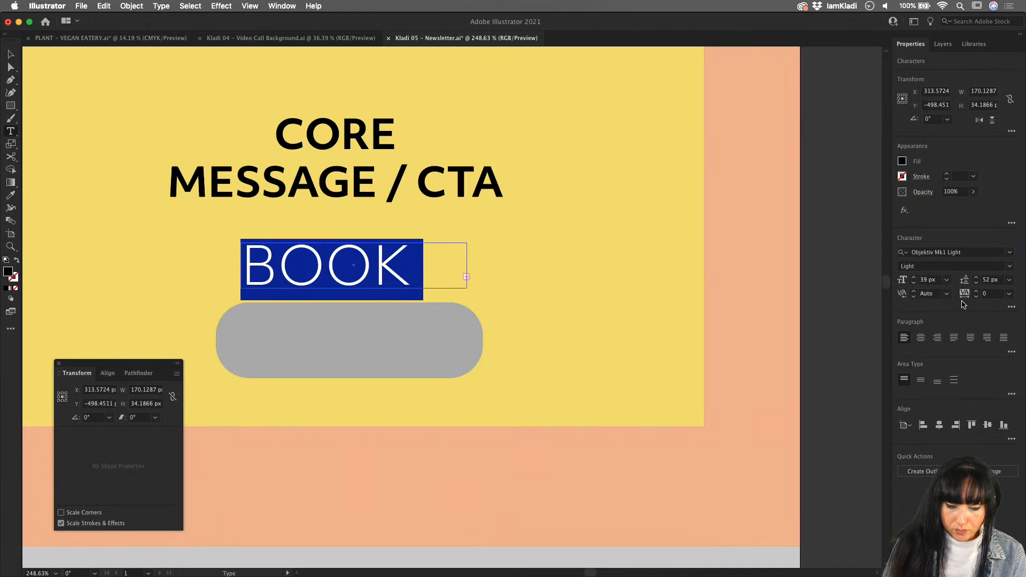
click(913, 283)
click(913, 283)
click(913, 283)
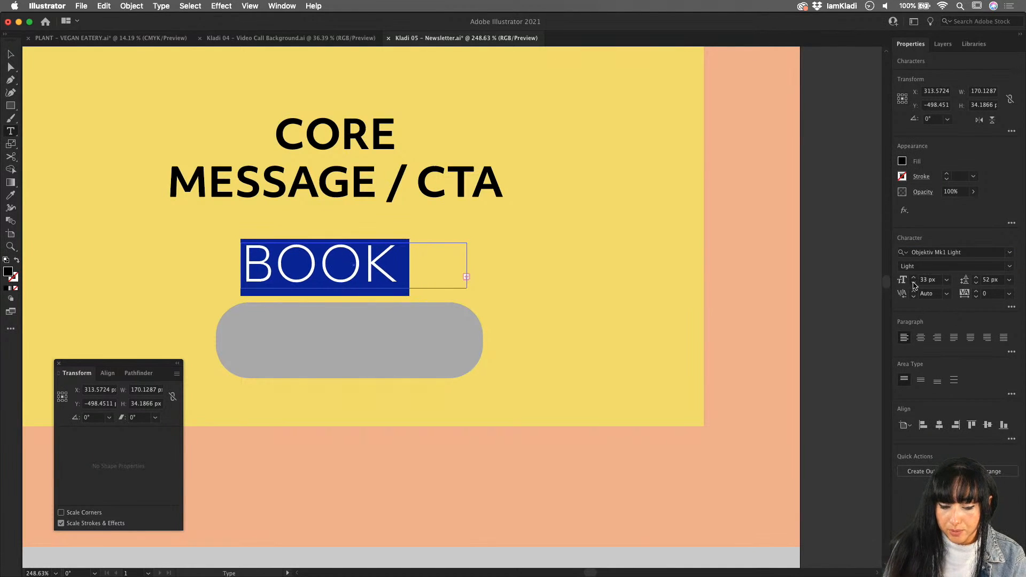
click(913, 283)
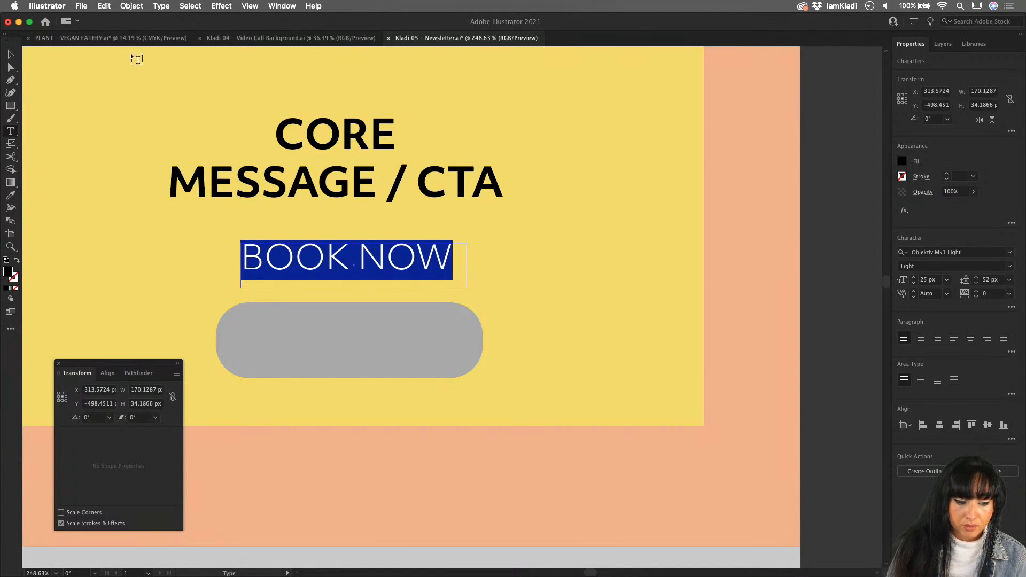
key(Escape)
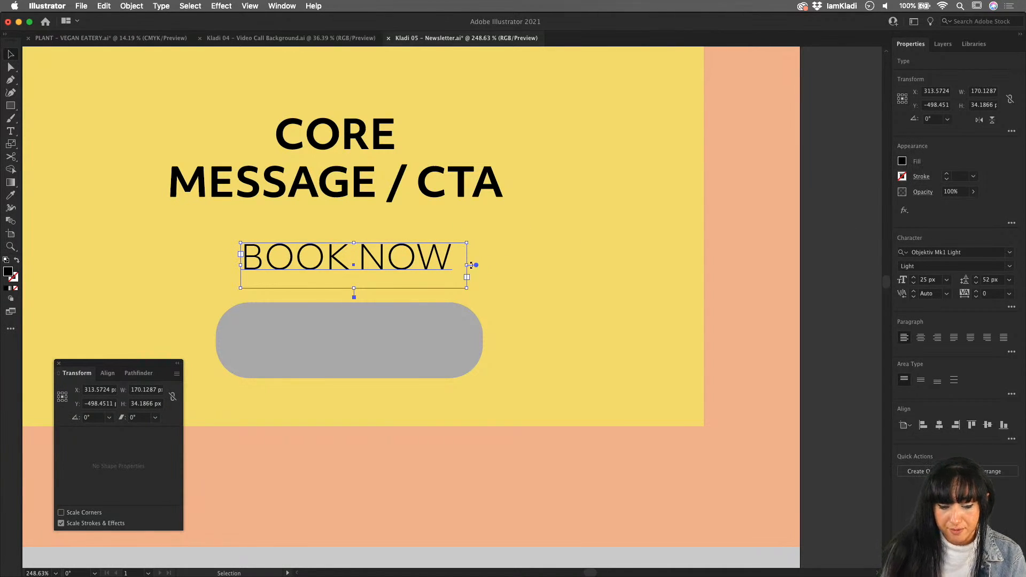
- Convert the BOOK NOW area text to point text, and fit it inside the grey button at a font size of about 22.34 px
drag(465, 287, 544, 329)
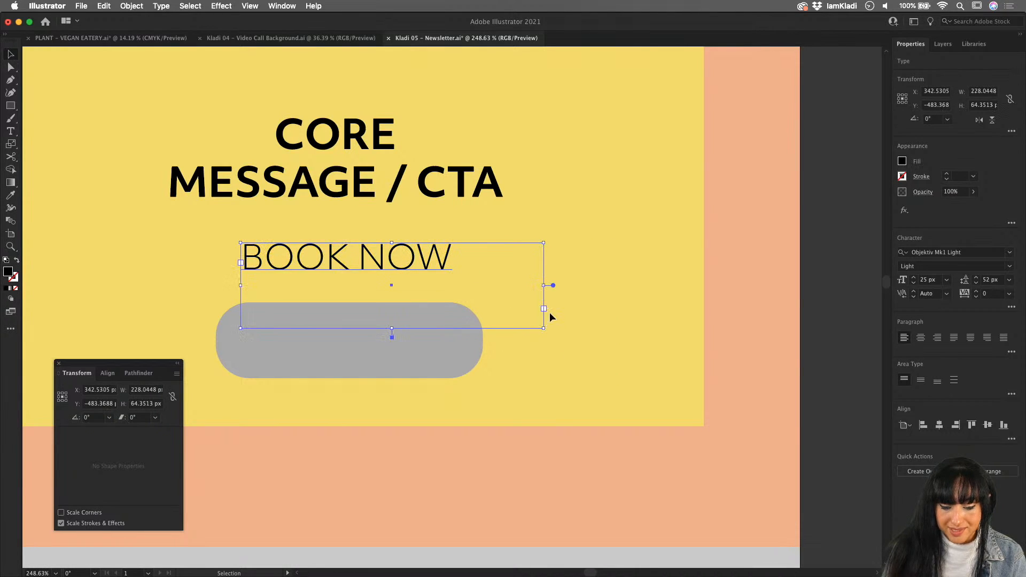
double_click(553, 285)
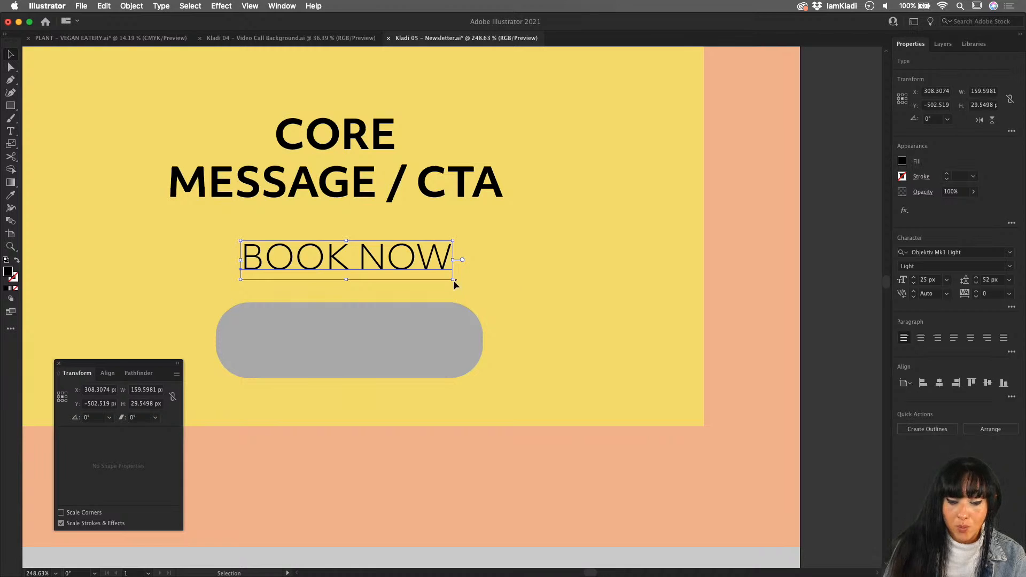
drag(452, 279, 439, 328)
mouse_move(447, 324)
mouse_down()
mouse_move(427, 326)
mouse_move(445, 325)
mouse_up()
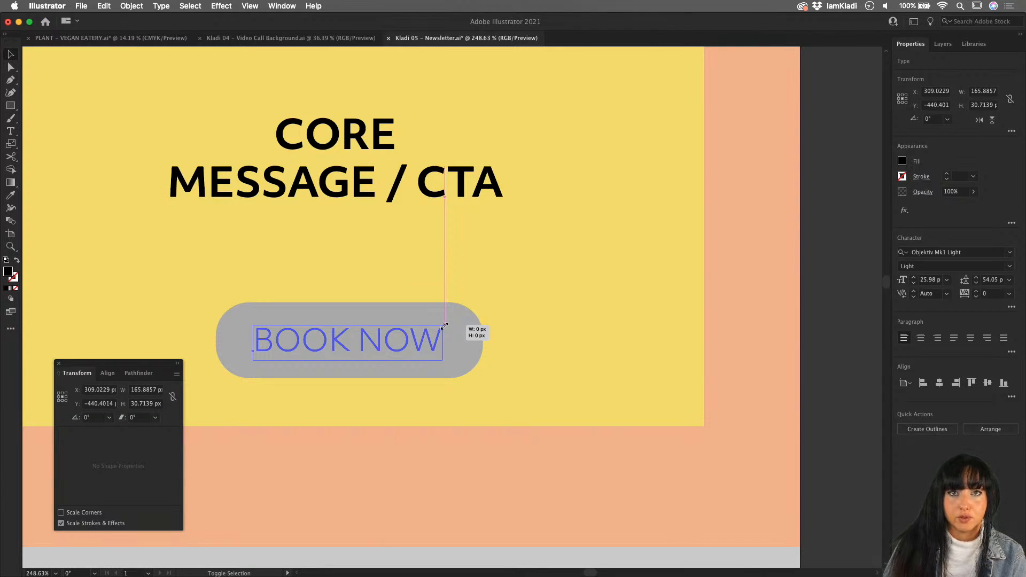
drag(445, 324, 444, 325)
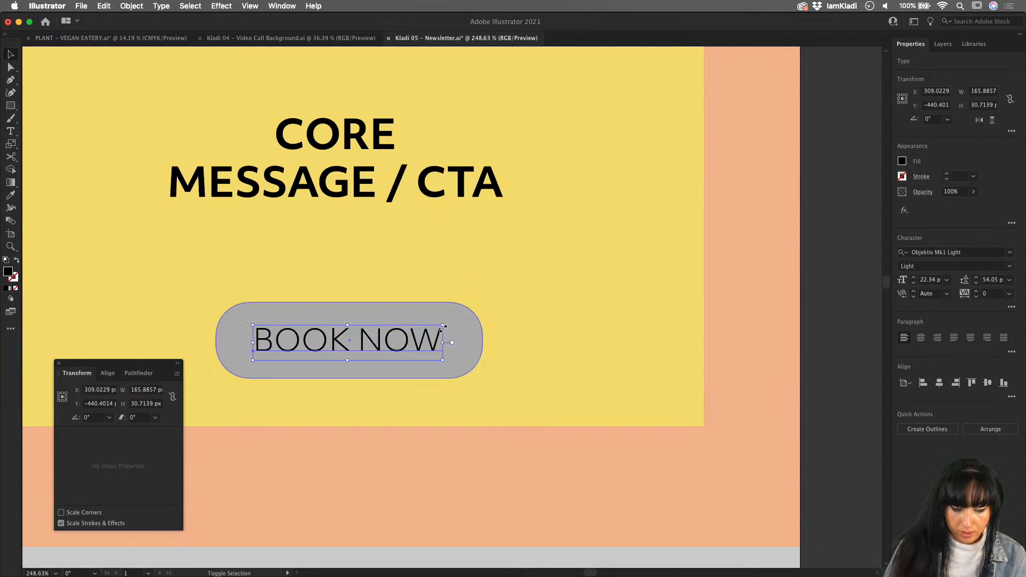
click(543, 335)
- Draw a black rectangle about 700 × 450 px covering the whole core message section between the header and the photo gallery
scroll(543, 334, down, 8)
drag(494, 337, 492, 335)
click(228, 144)
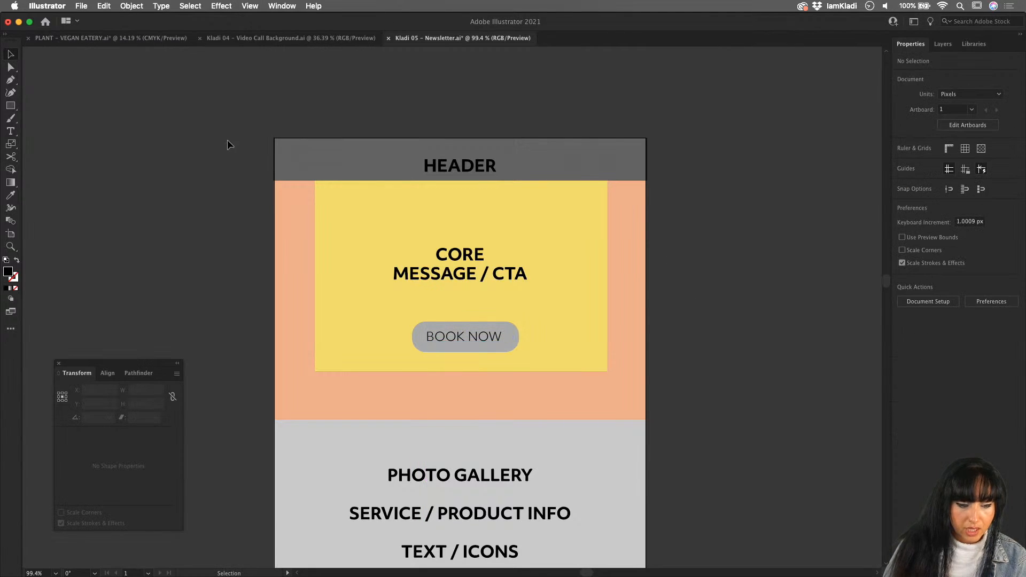
click(10, 105)
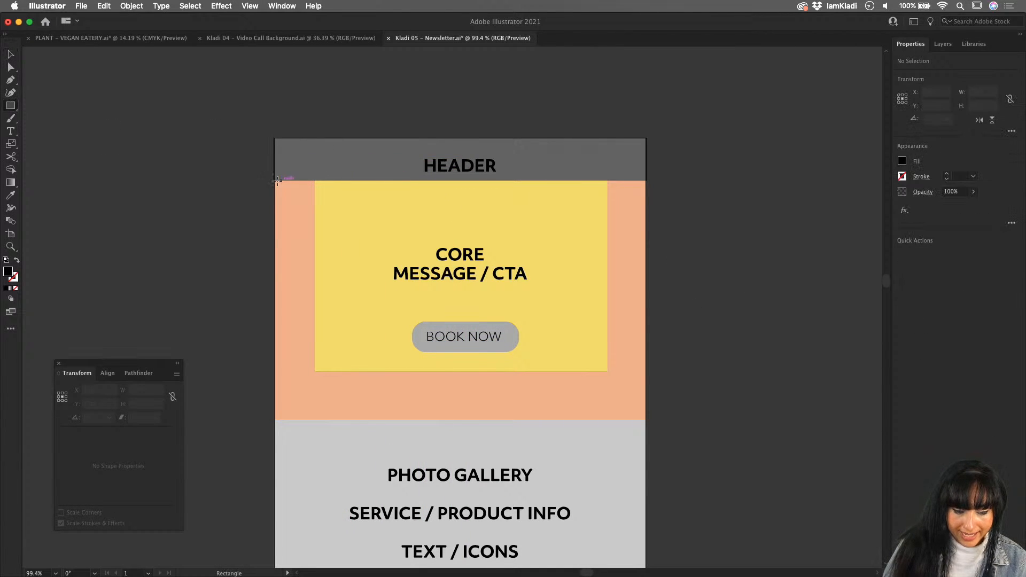
mouse_move(275, 182)
mouse_down()
mouse_move(494, 310)
mouse_move(646, 419)
mouse_up()
key(v)
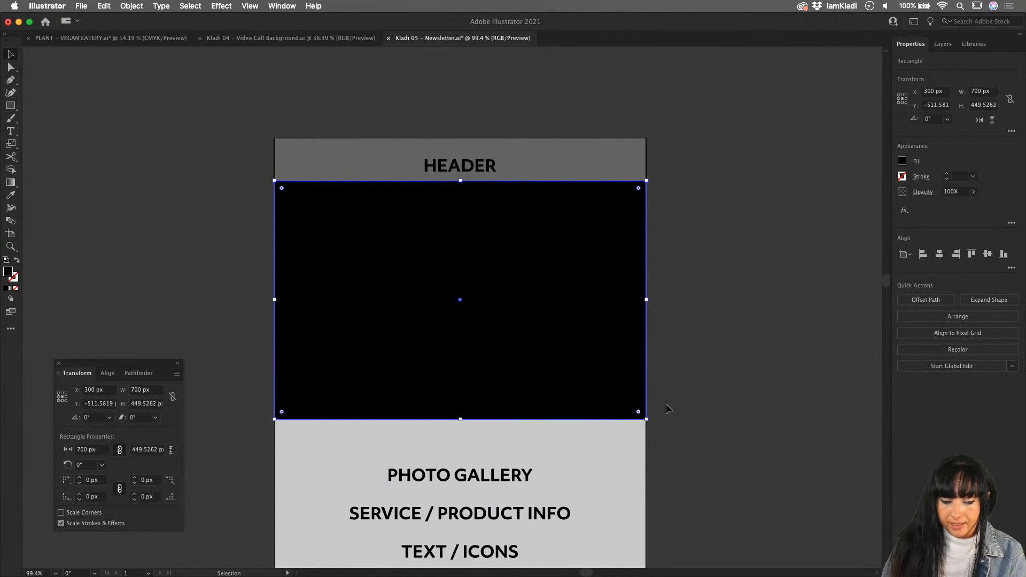
click(666, 404)
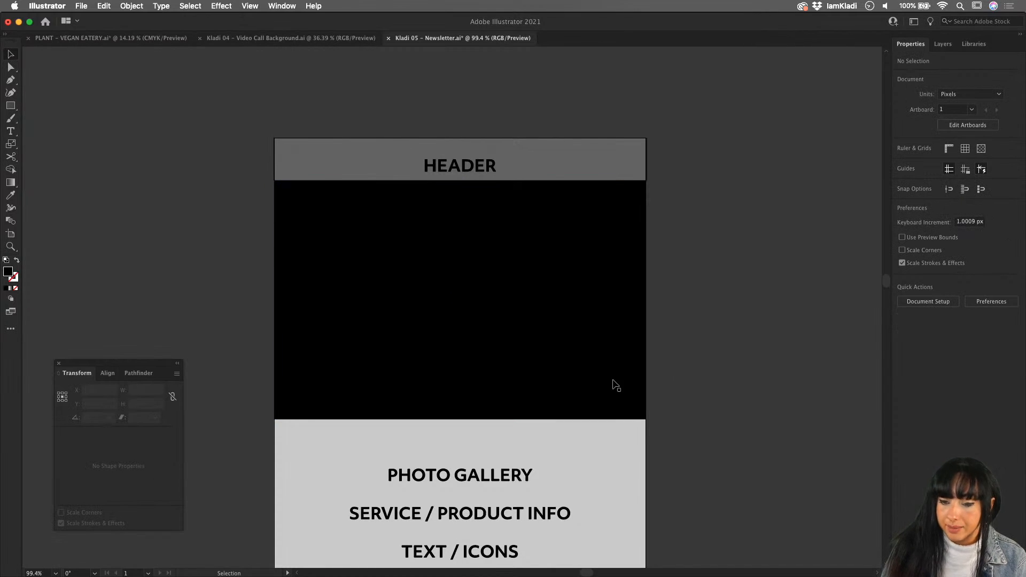
- Switch to Finder and open the restaurant image folder on the Desktop
mouse_move(291, 576)
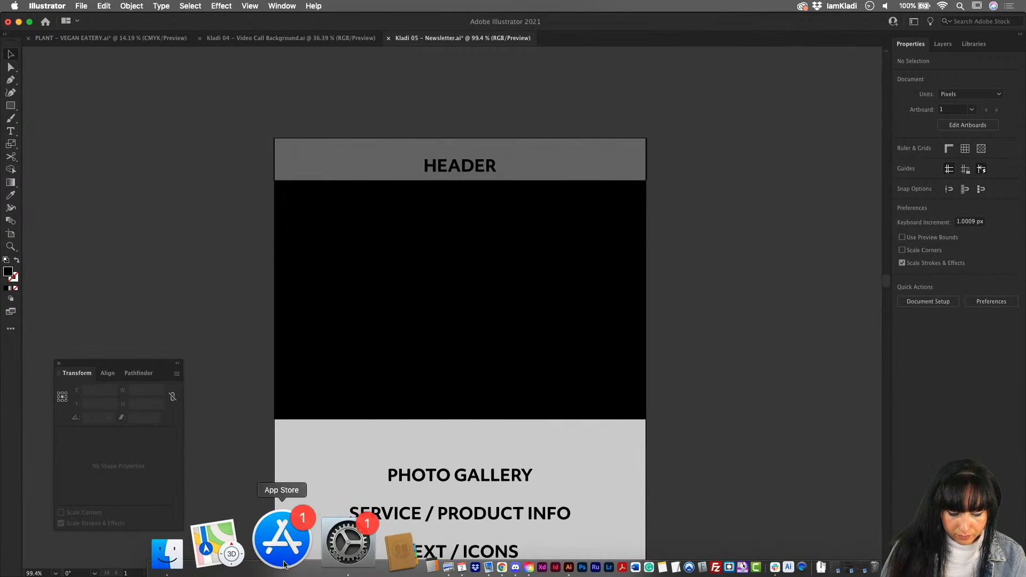
click(240, 539)
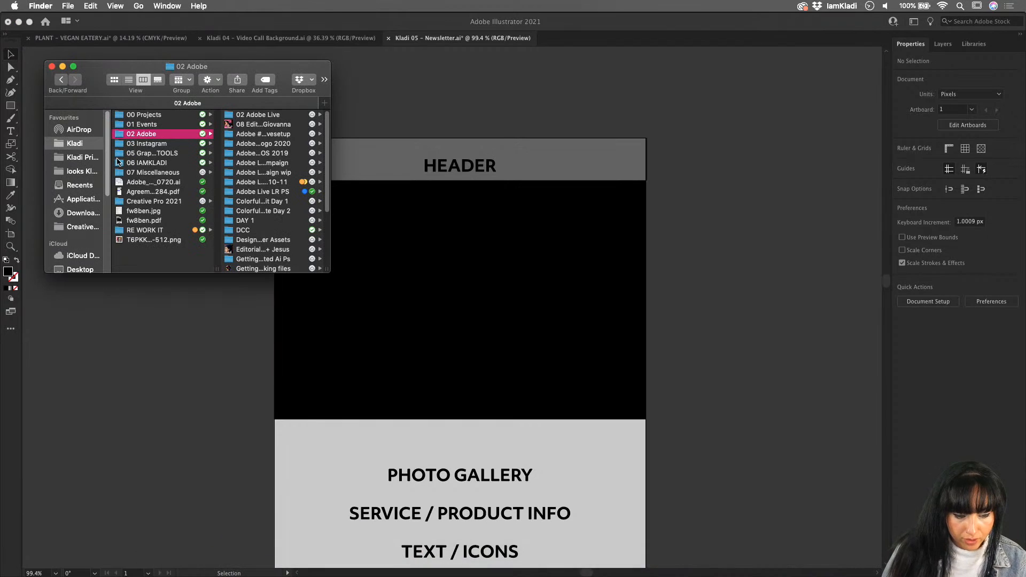
click(89, 269)
click(169, 135)
click(272, 125)
click(168, 144)
click(276, 126)
- Preview the restaurant photos from the cheese board through the cinnamon and eggs images to French toast.jpeg
click(155, 114)
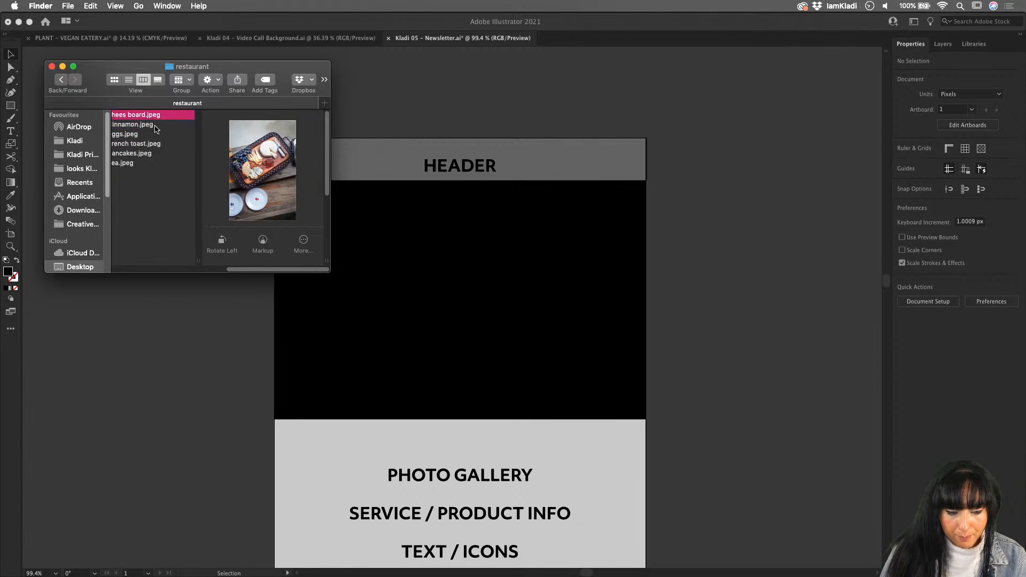
key(space)
key(Down)
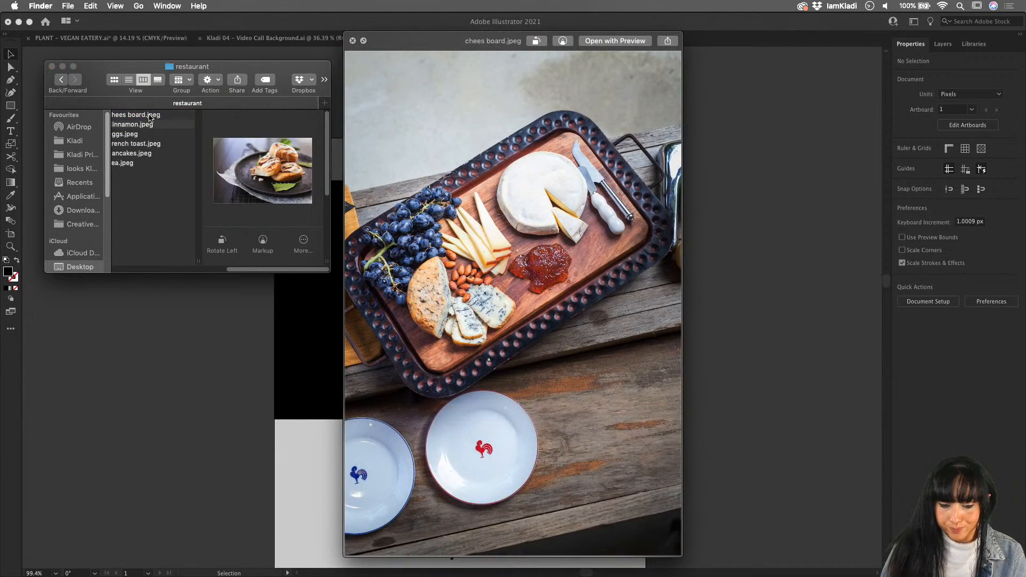
key(Down)
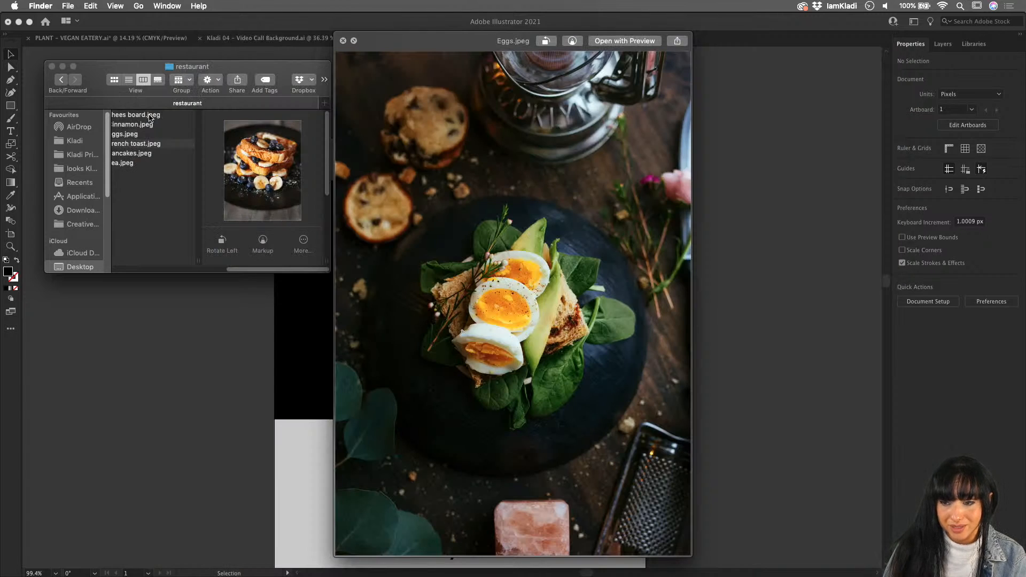
key(Down)
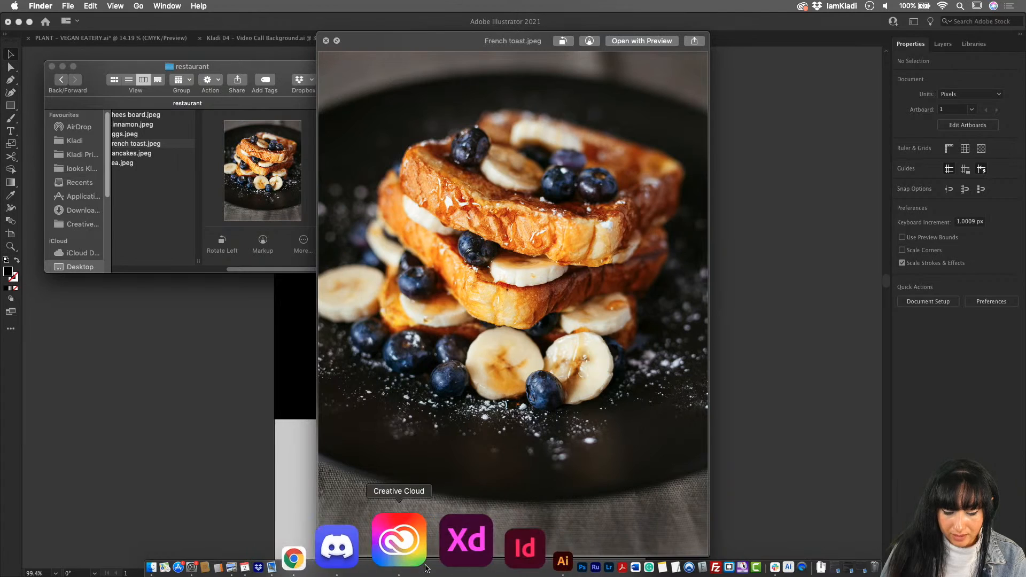
- Switch to Chrome and look through the food photographer's Instagram profile and posts
click(373, 548)
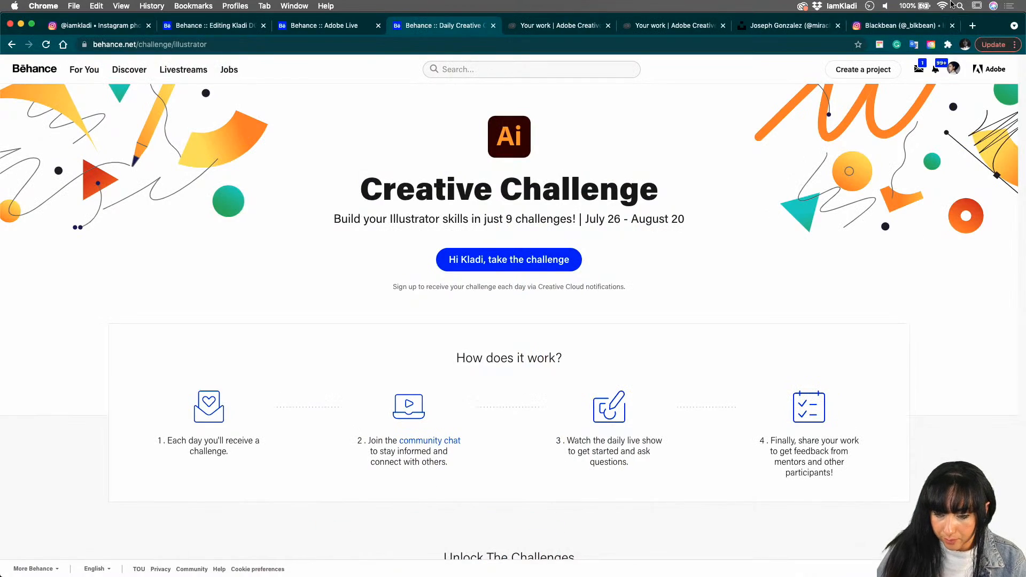
click(900, 25)
scroll(895, 195, down, 10)
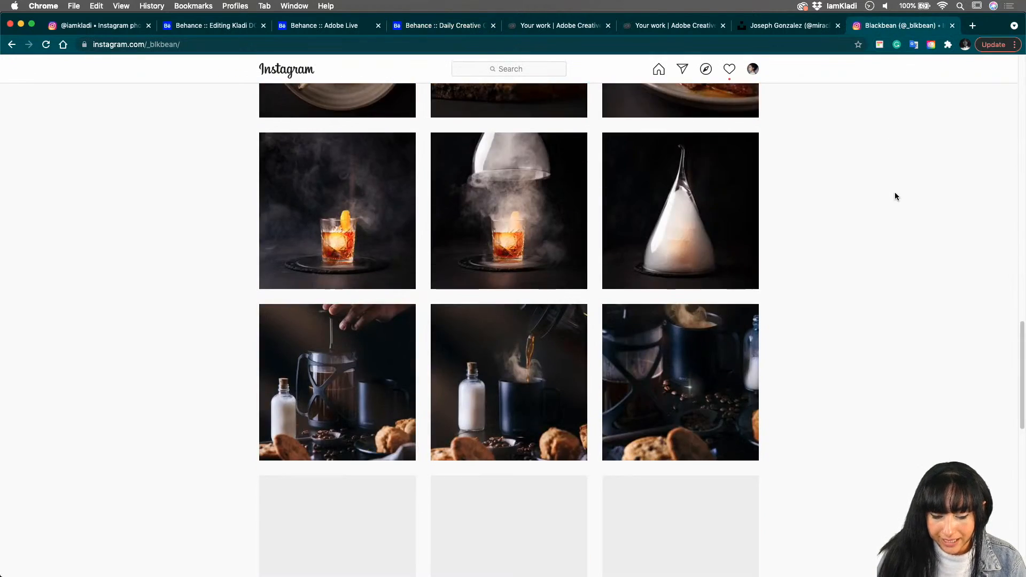
scroll(894, 195, up, 10)
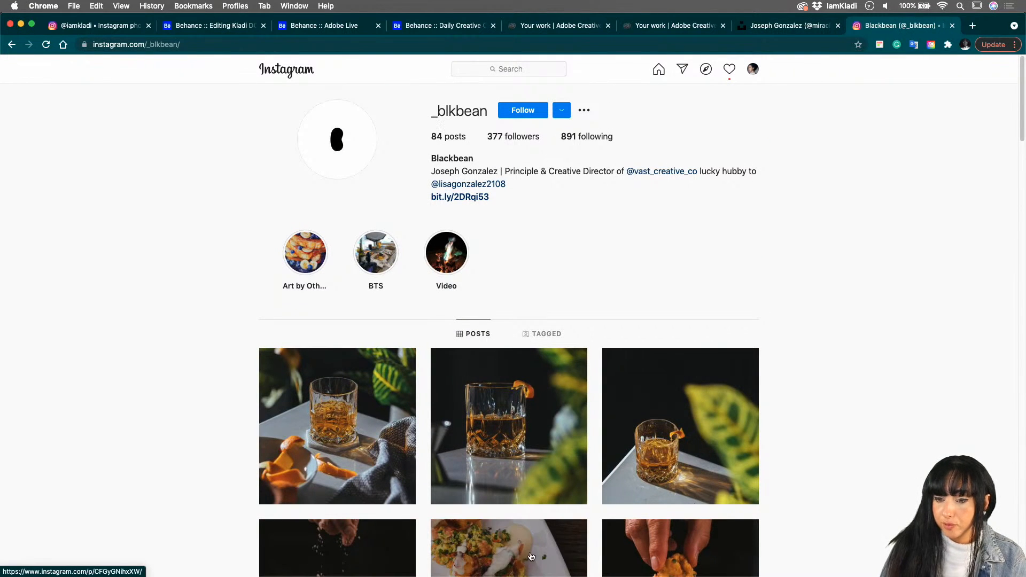
- Switch back to Finder's restaurant folder and preview the French toast, cheese board and cinnamon photos
mouse_move(557, 574)
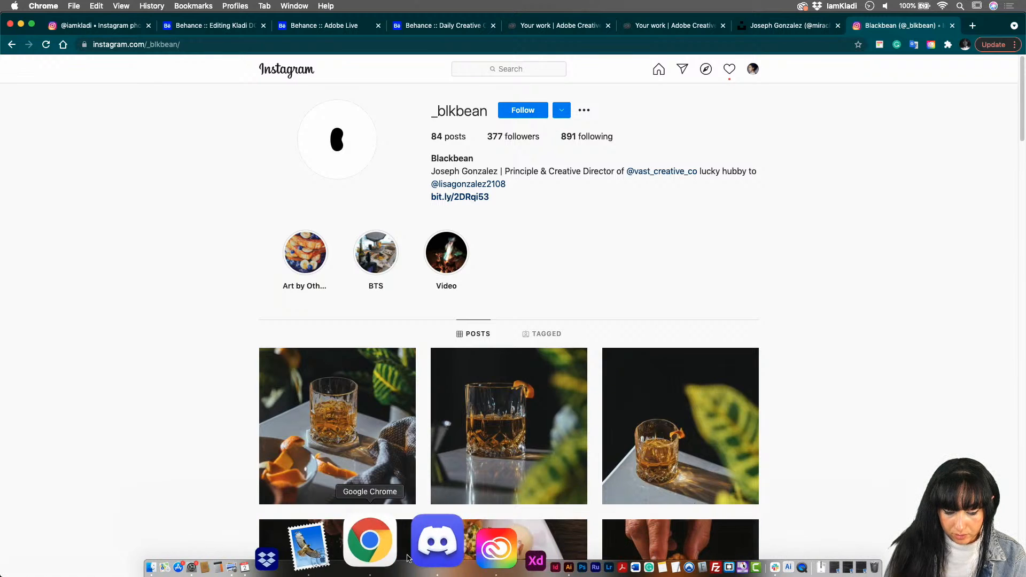
click(457, 550)
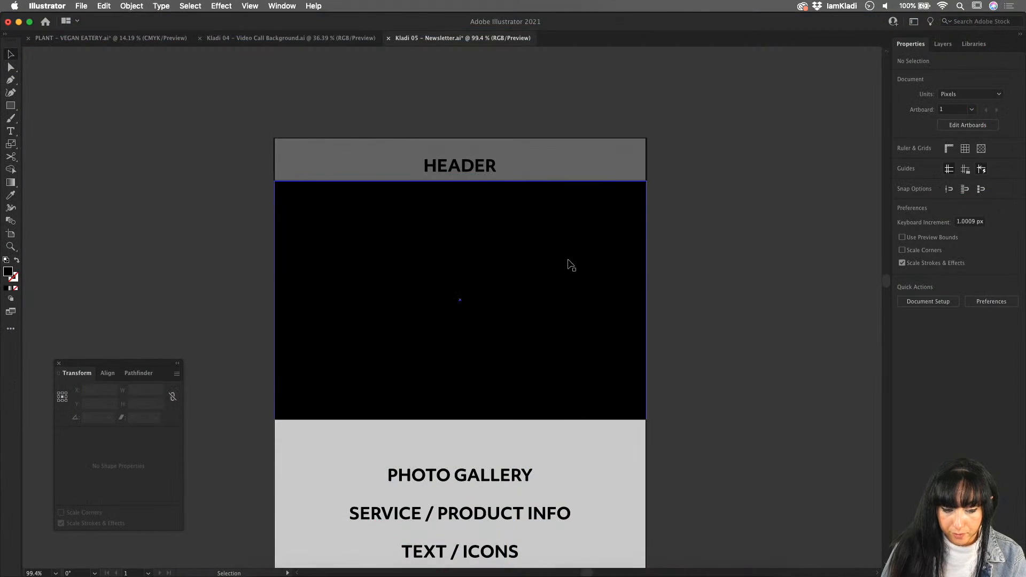
click(264, 559)
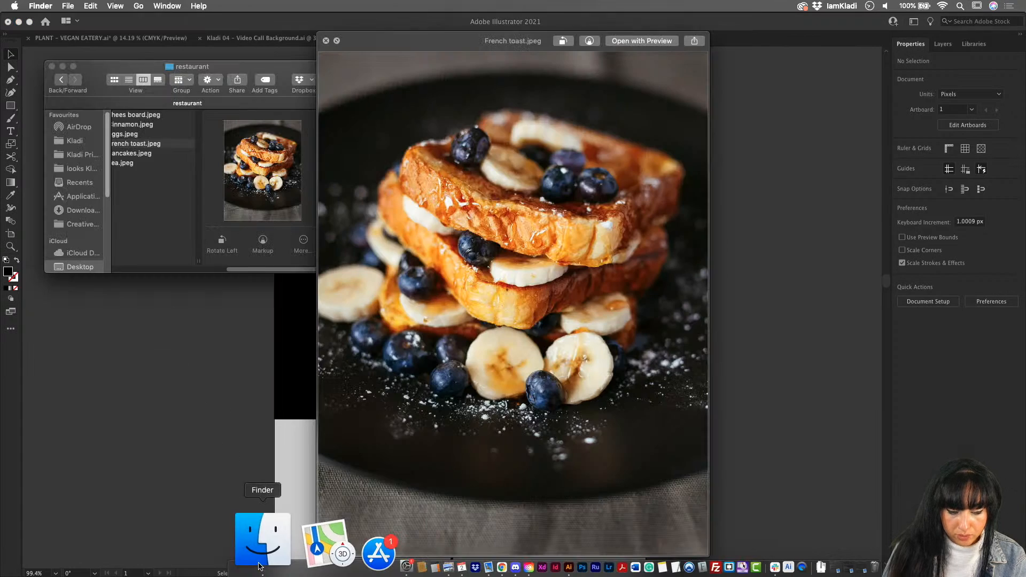
click(147, 143)
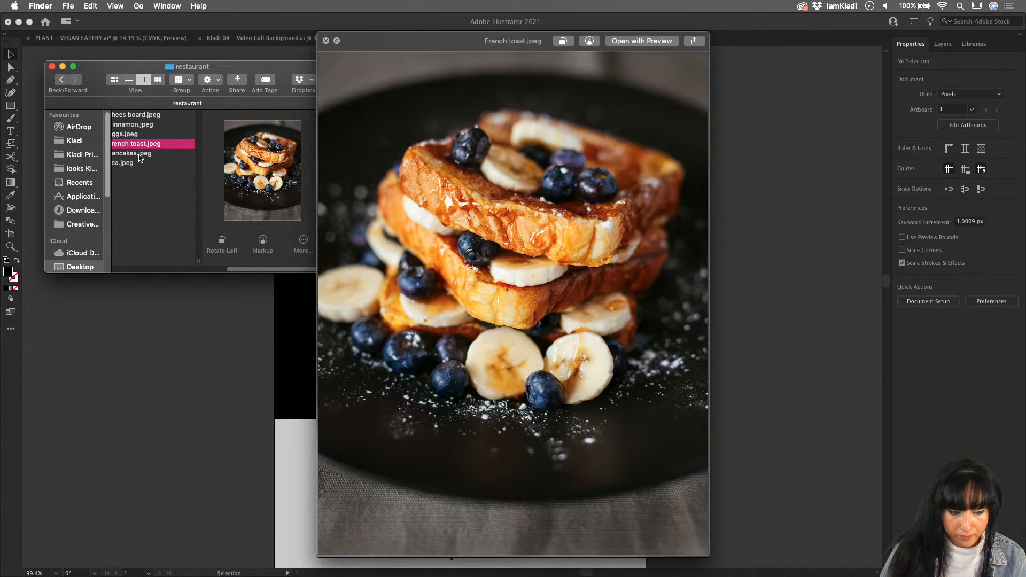
click(134, 134)
click(131, 114)
click(131, 125)
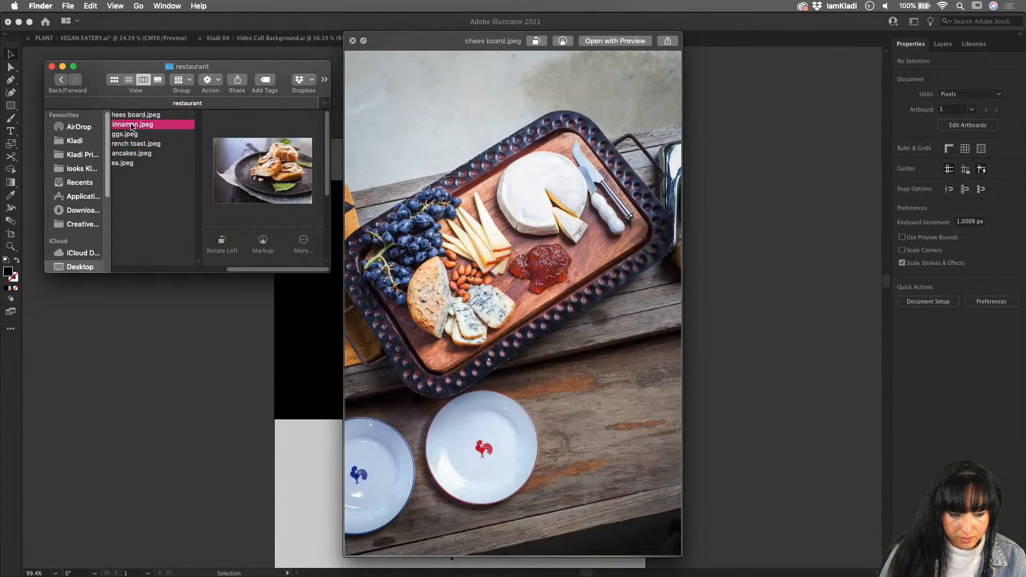
click(130, 115)
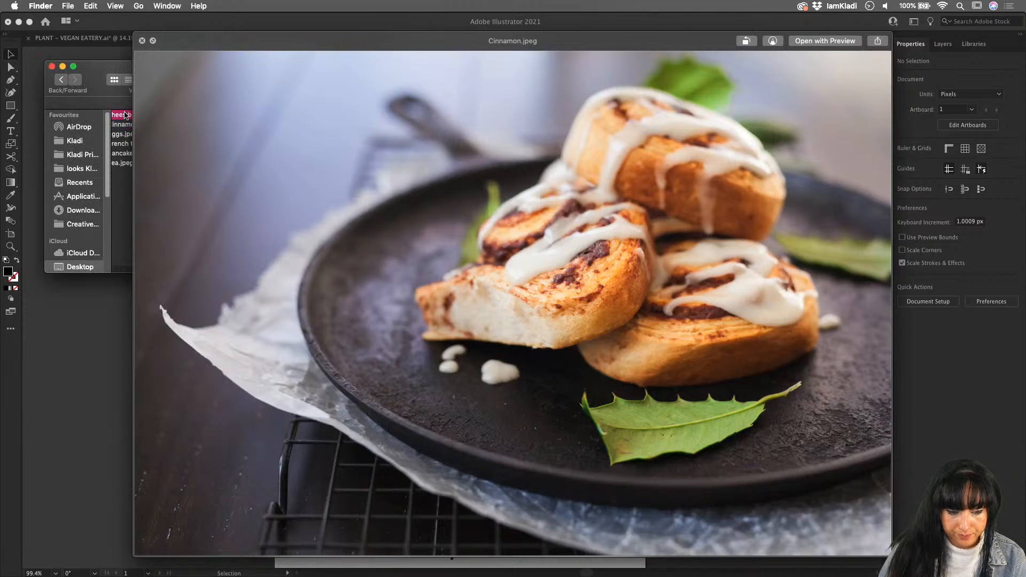
- Place chees board.jpeg in the newsletter document, scale it to about 977 × 1465 px and position it over the artboard's upper part
drag(127, 115, 716, 191)
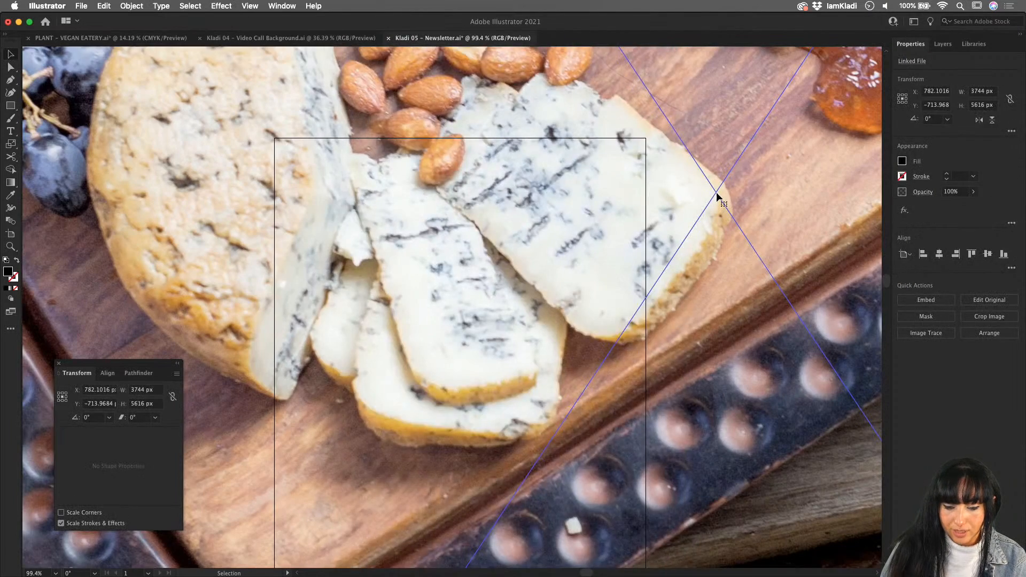
scroll(714, 191, down, 5)
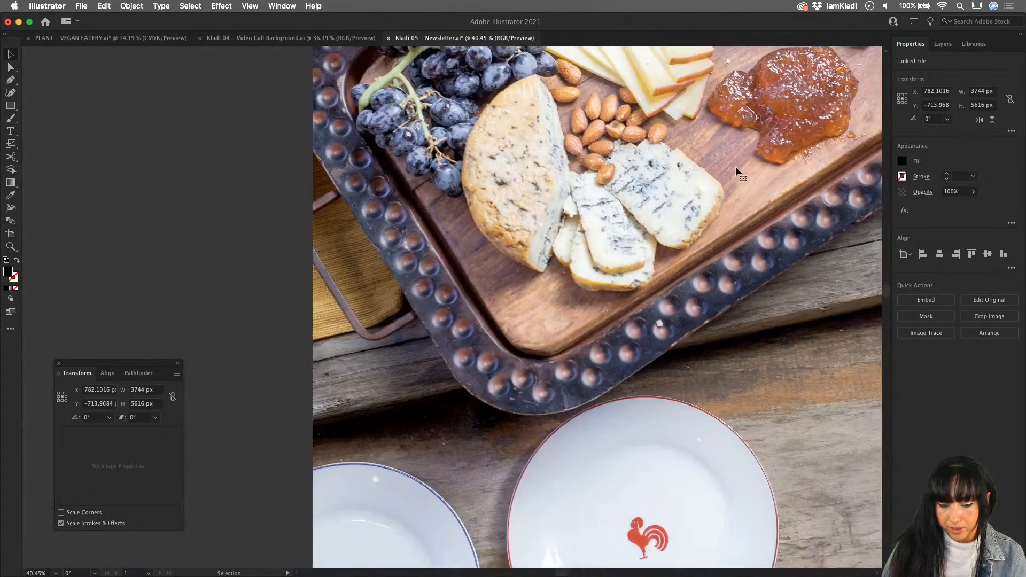
scroll(735, 169, down, 3)
scroll(735, 170, right, 3)
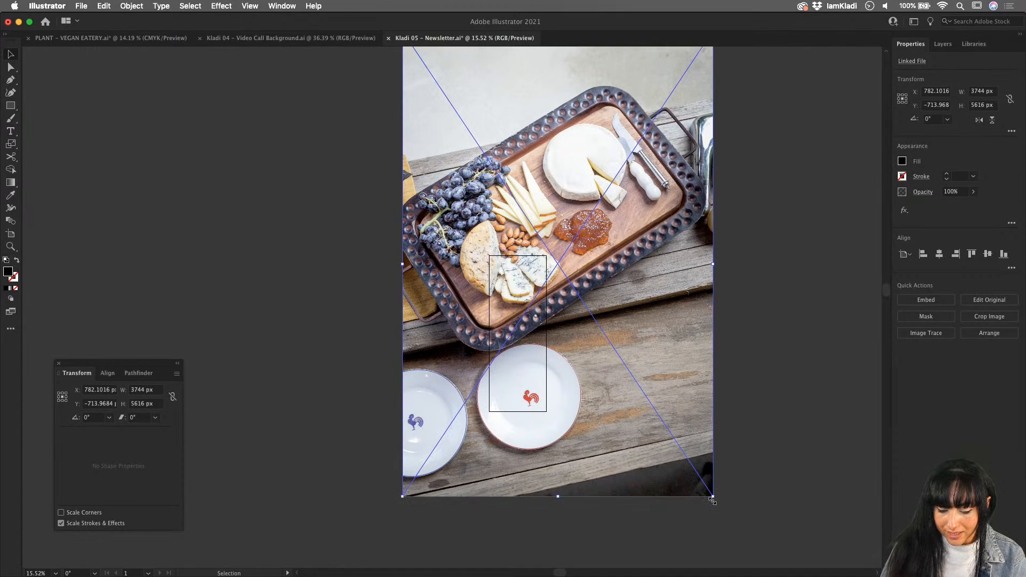
drag(701, 485, 483, 183)
drag(462, 129, 539, 322)
scroll(538, 323, up, 3)
scroll(539, 323, up, 3)
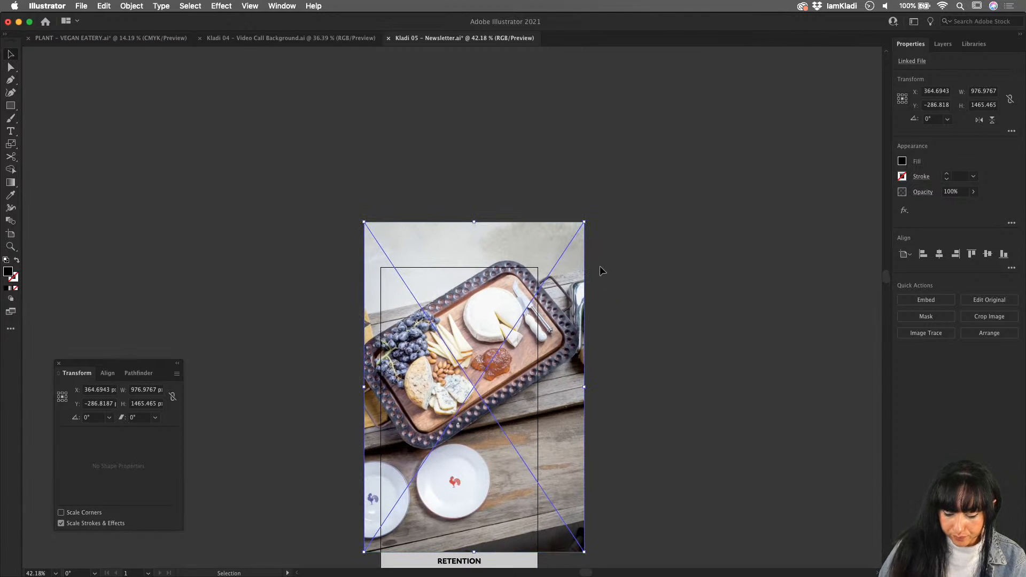
- Send the cheese board photo behind the black rectangle, reposition it, and clip it to the rectangle with a clipping mask
key(a)
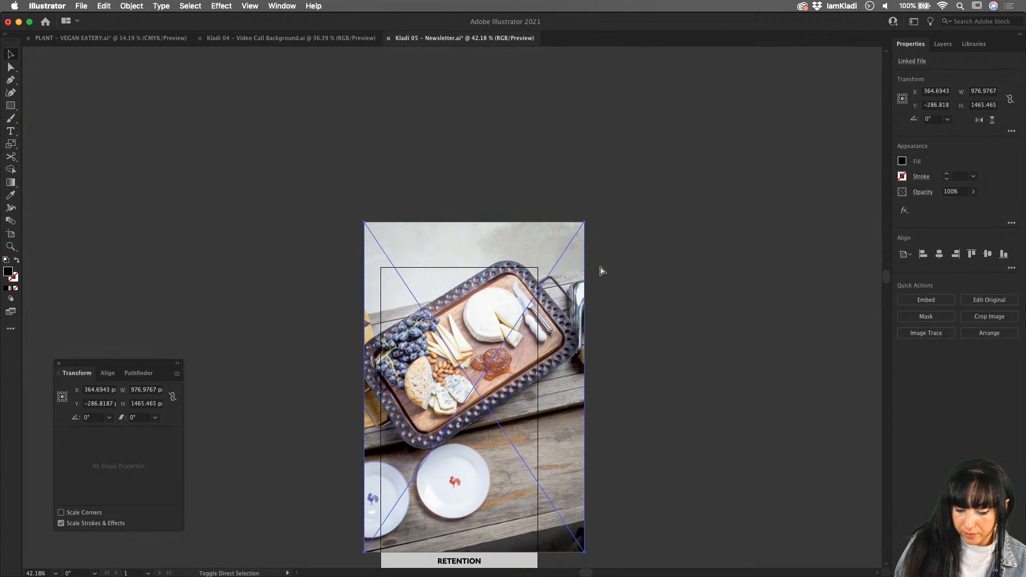
drag(567, 316, 553, 295)
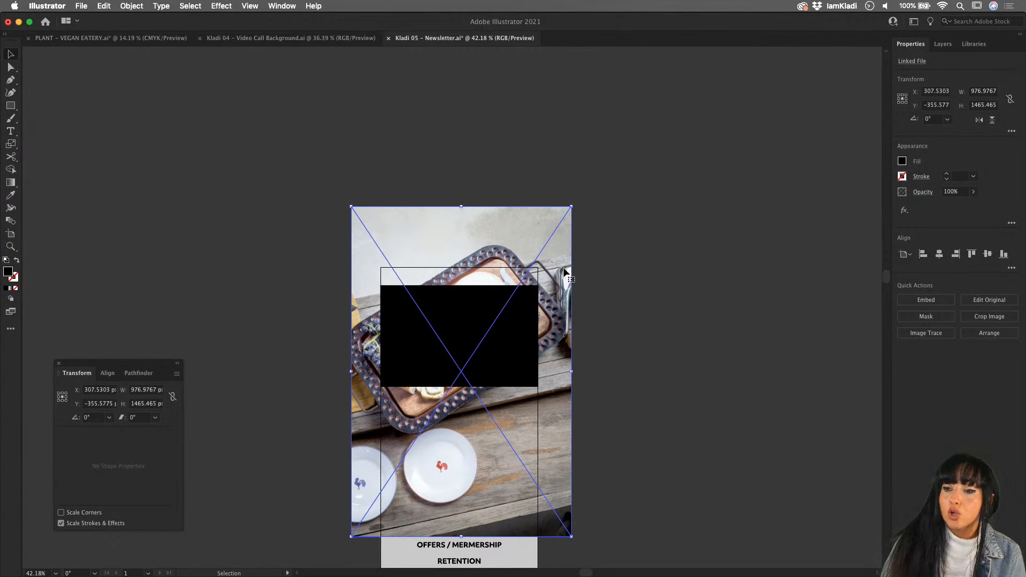
shift+click(460, 323)
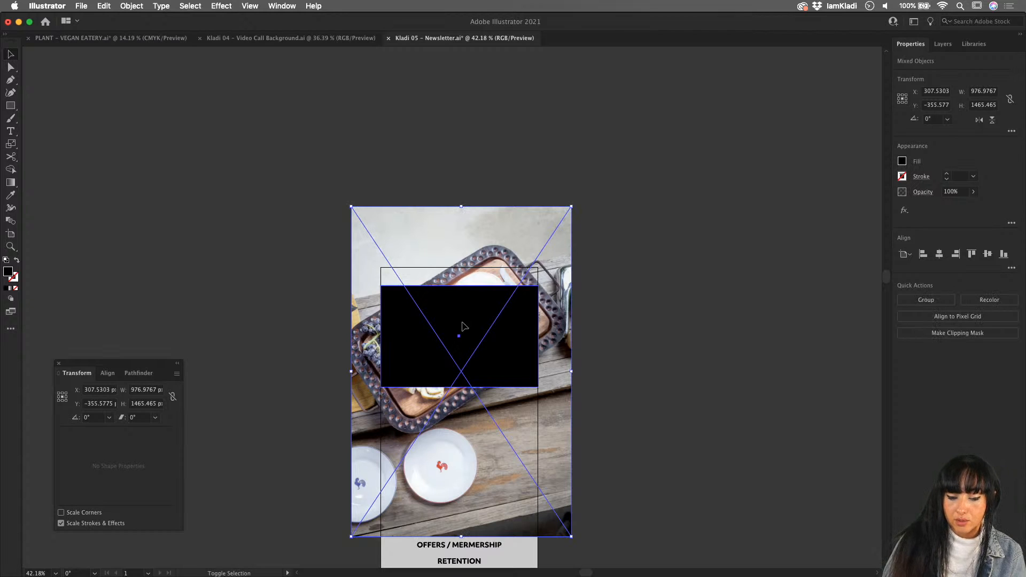
key(super+7)
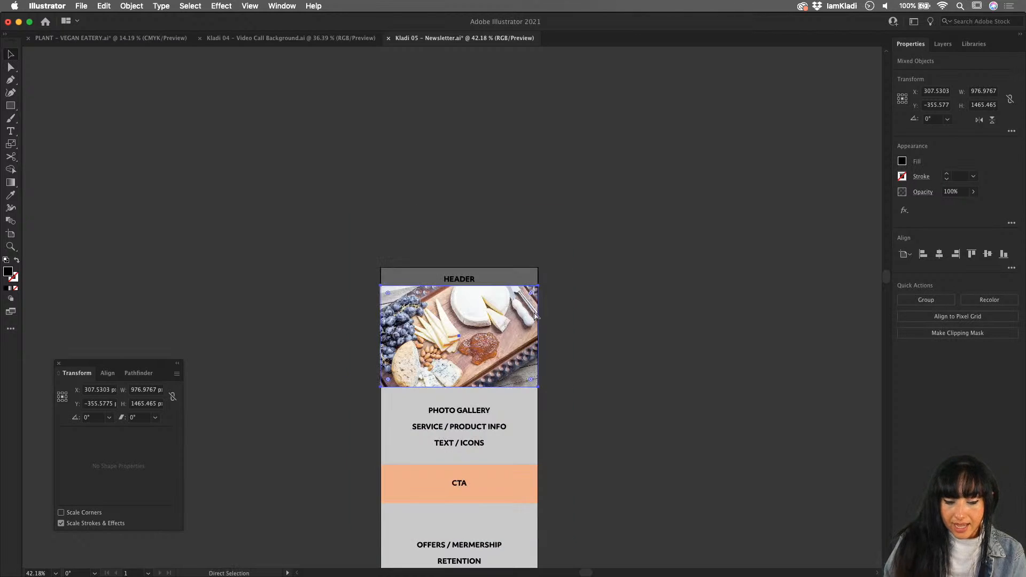
key(v)
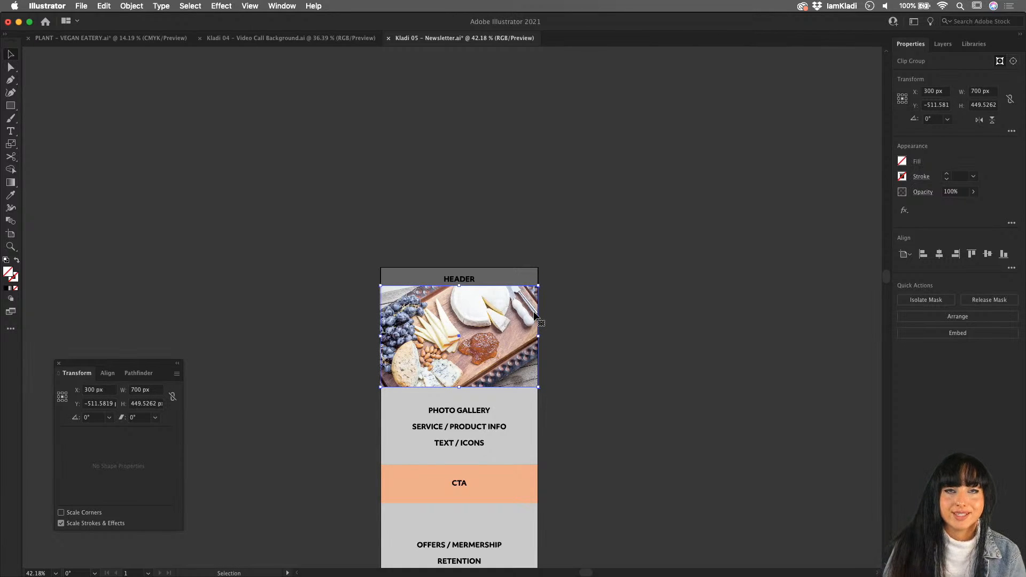
click(584, 312)
- Send the clipped cheese board photo backward so it sits behind the BOOK NOW button
scroll(584, 312, up, 5)
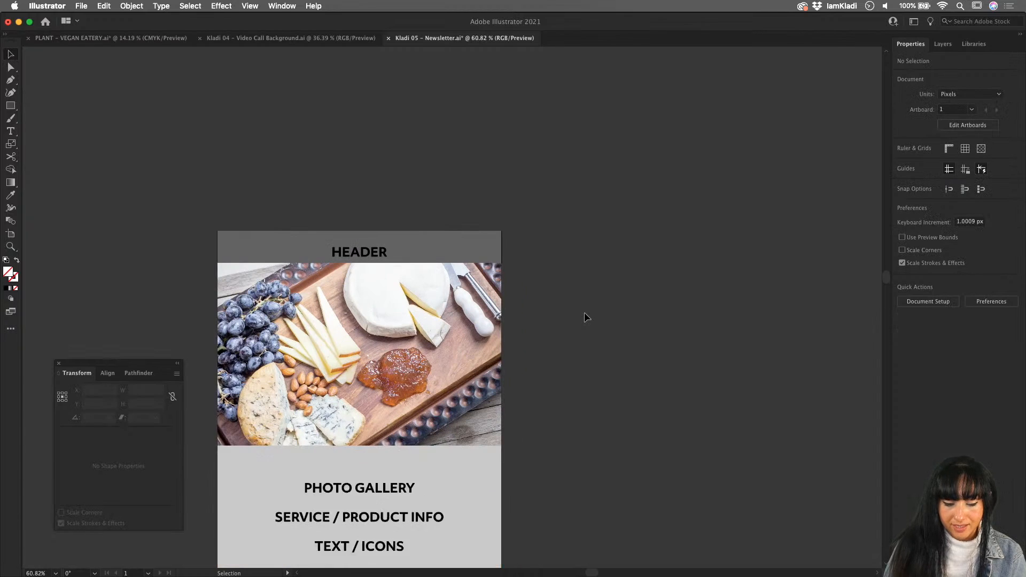
scroll(584, 312, left, 3)
scroll(584, 311, up, 1)
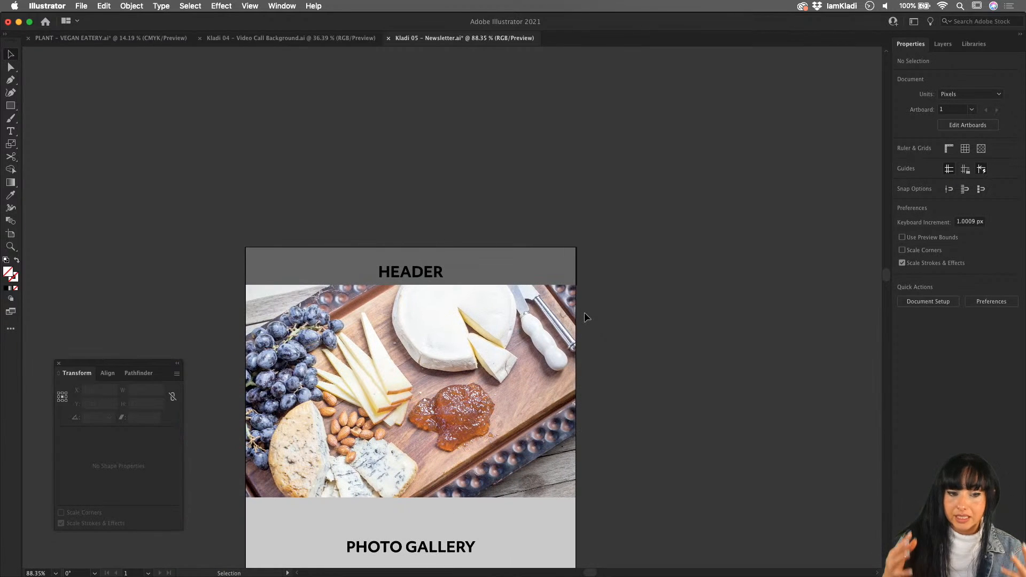
click(494, 325)
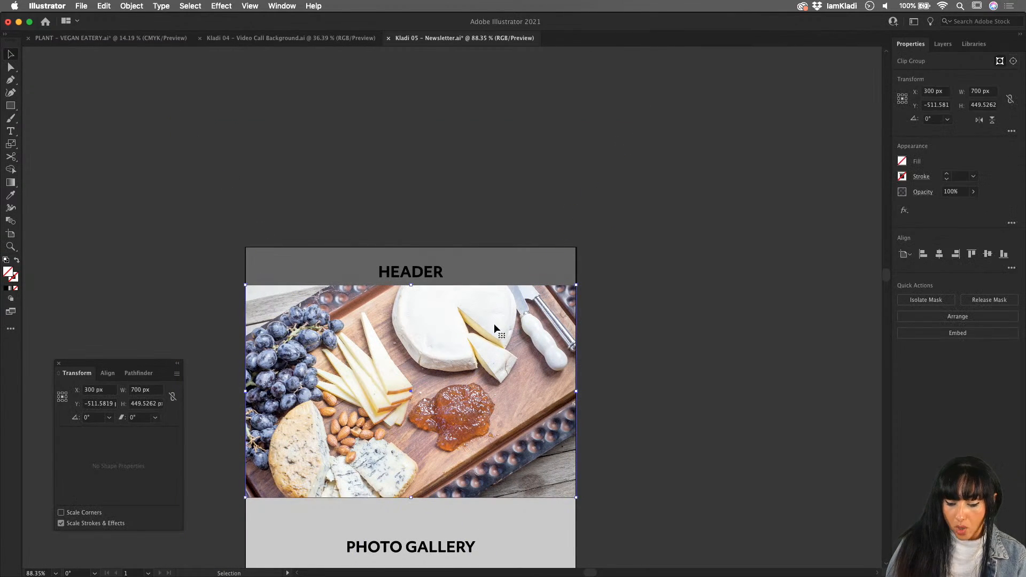
key(a)
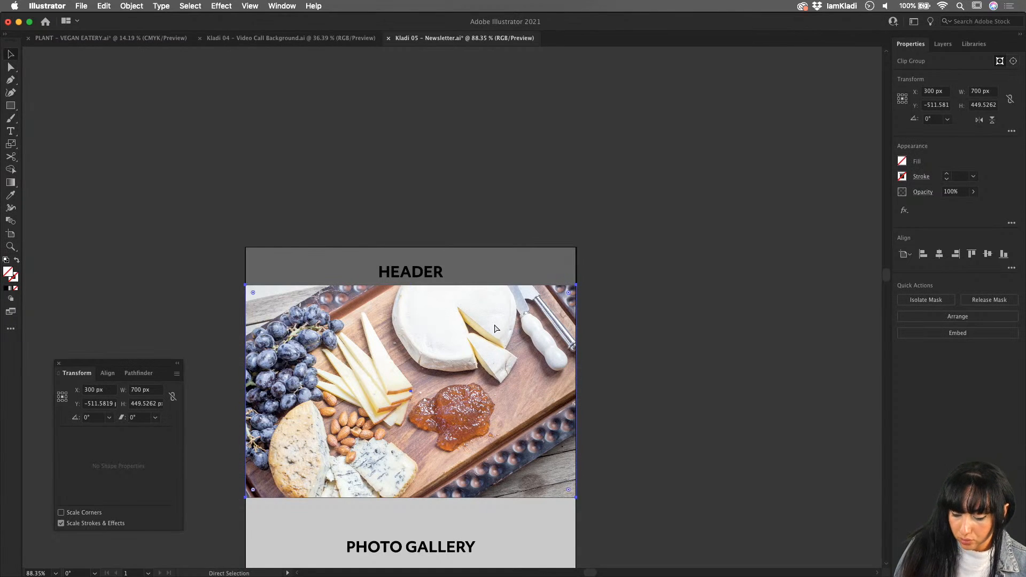
key(super+shift+bracketleft)
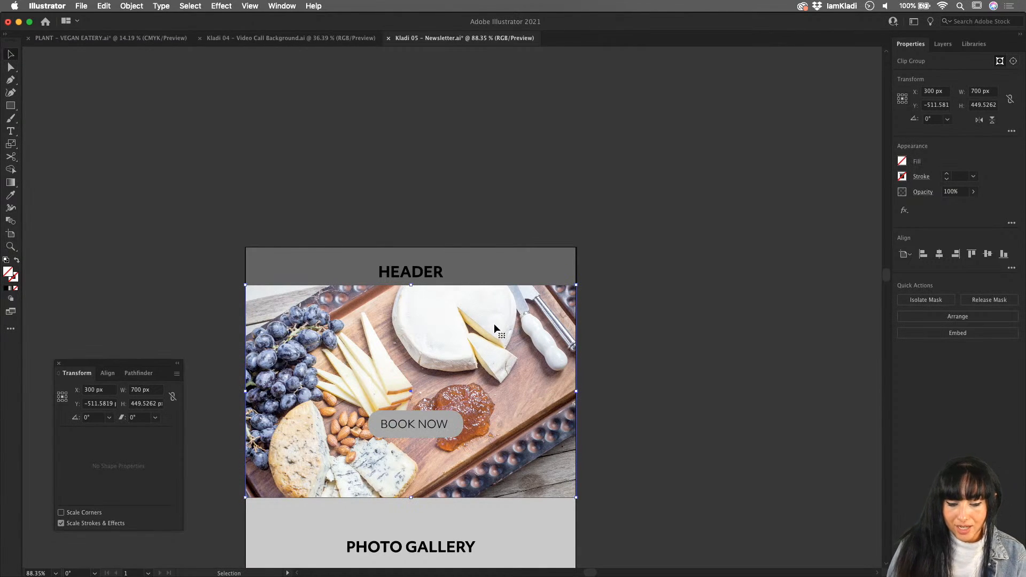
- Move the BOOK NOW button and its label lower and to the photo's horizontal centre, and fine-tune the label's position inside the button
click(426, 426)
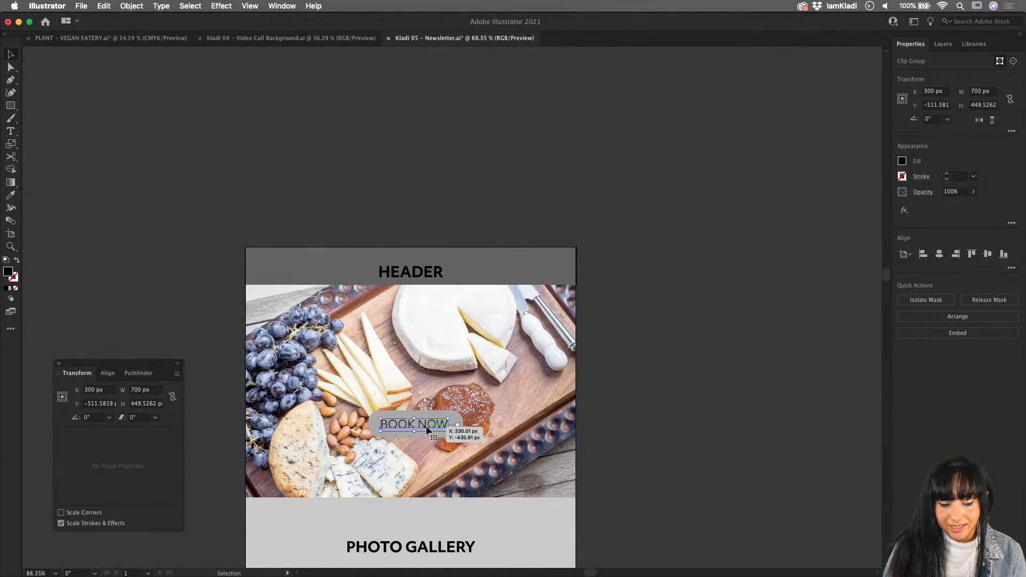
shift+click(456, 417)
key(shift+Left)
key(shift+Down)
key(shift+Down)
key(shift+Down)
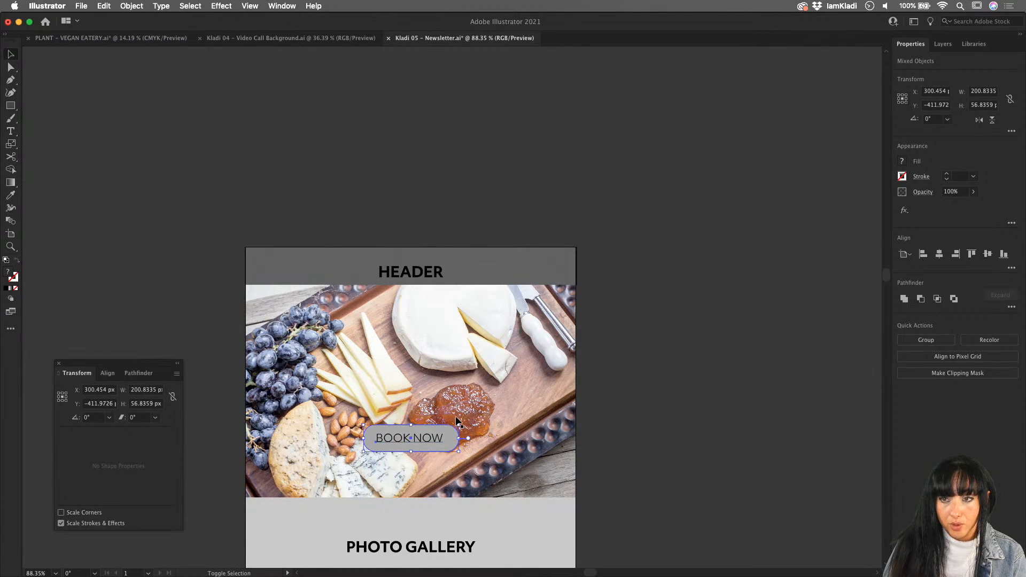
key(super+shift+a)
drag(429, 439, 432, 437)
click(711, 466)
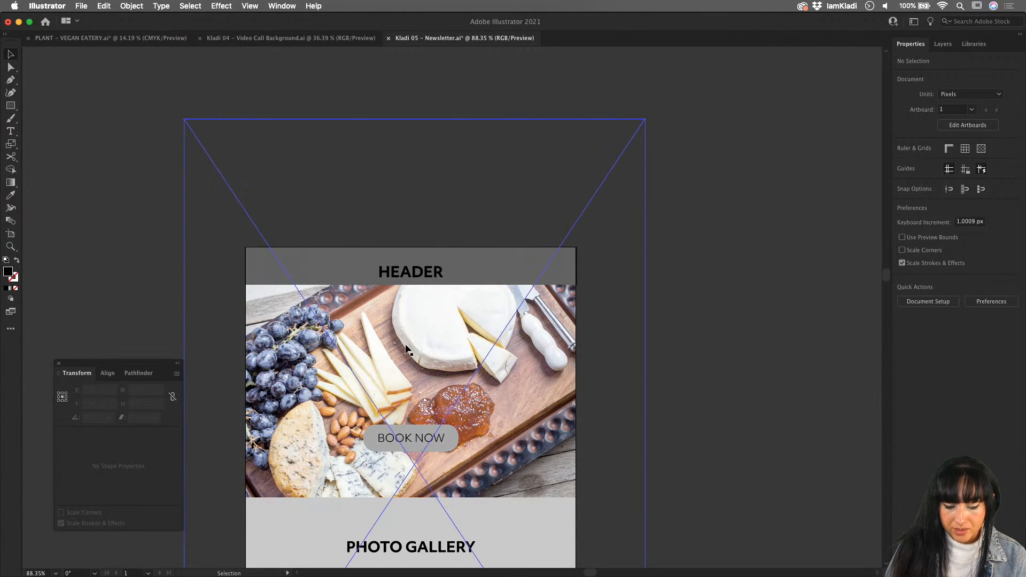
- Show the Create layer, copy the "We Are Now Open!" text with its dark panel, and hide the Create layer again
click(943, 44)
click(900, 61)
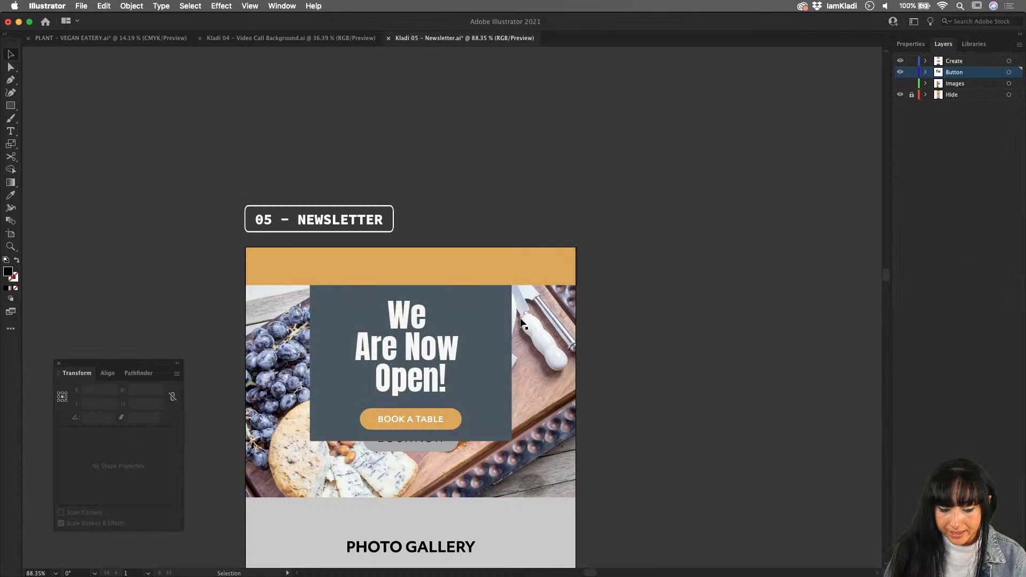
click(419, 403)
key(a)
click(488, 408)
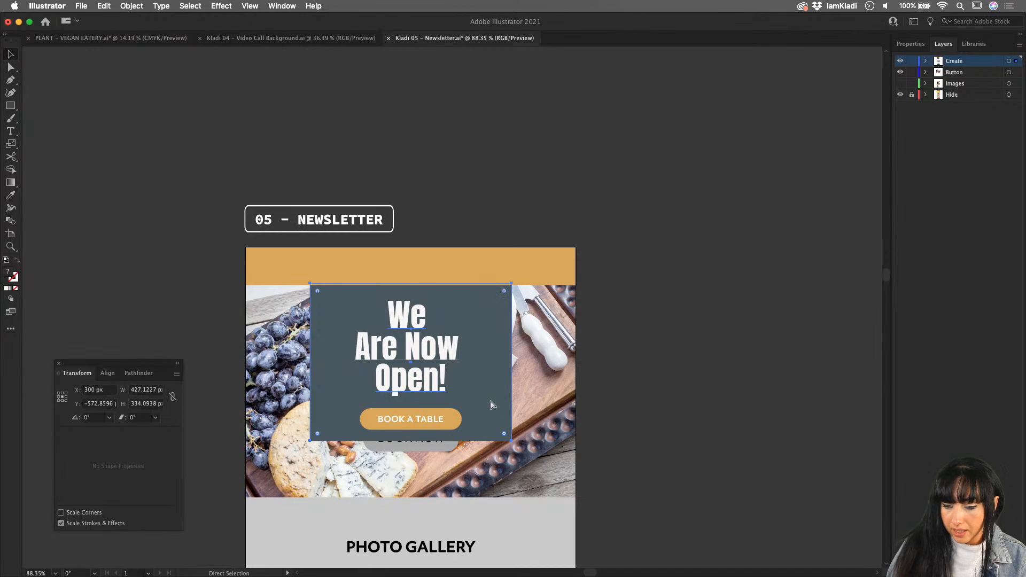
click(900, 61)
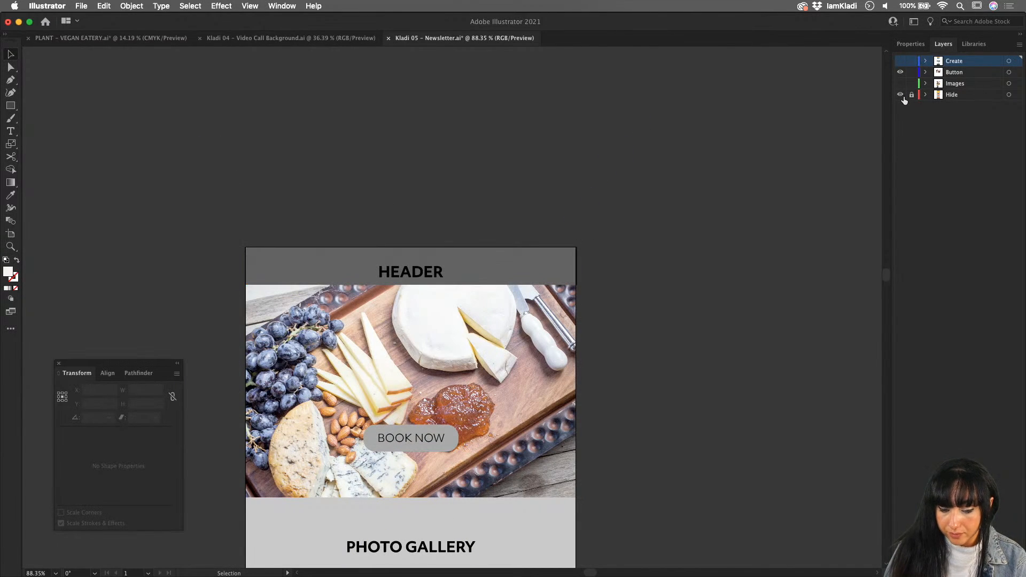
- Toggle the Button layer's visibility off and on to check which artwork it contains
click(900, 73)
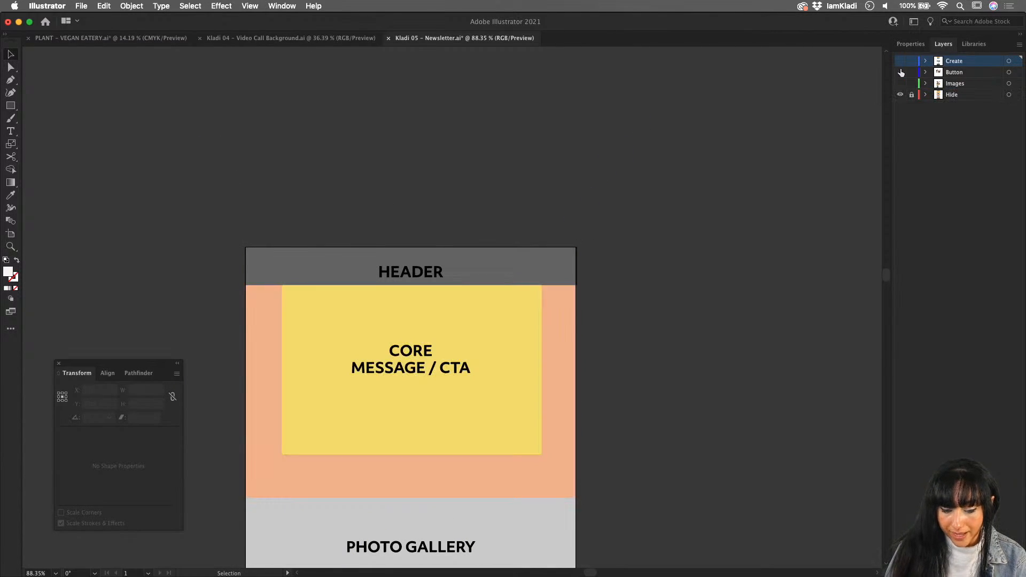
click(900, 73)
click(900, 73)
click(900, 73)
click(900, 73)
click(900, 72)
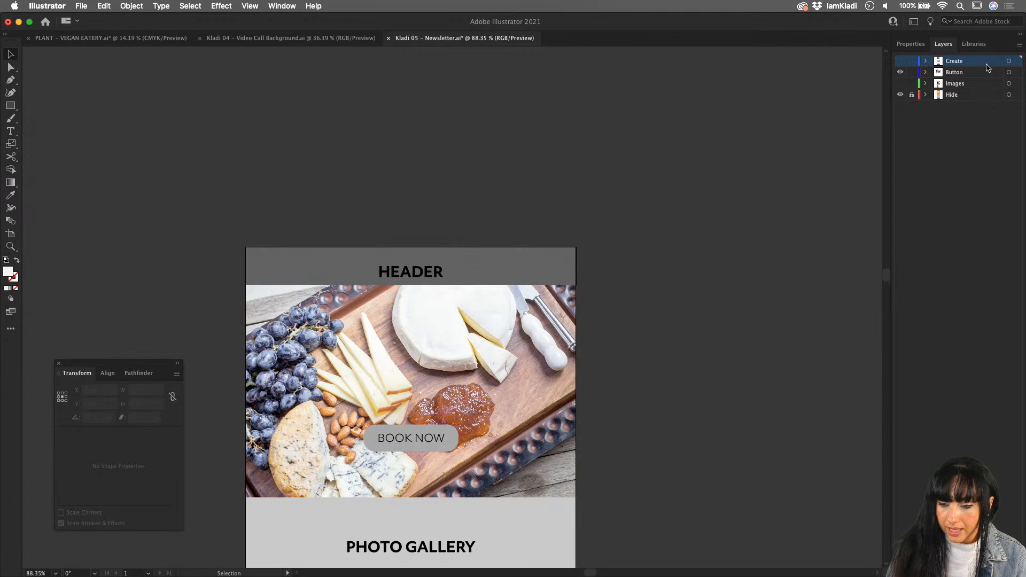
- Add a new layer above the Button layer and name it CTA
click(970, 75)
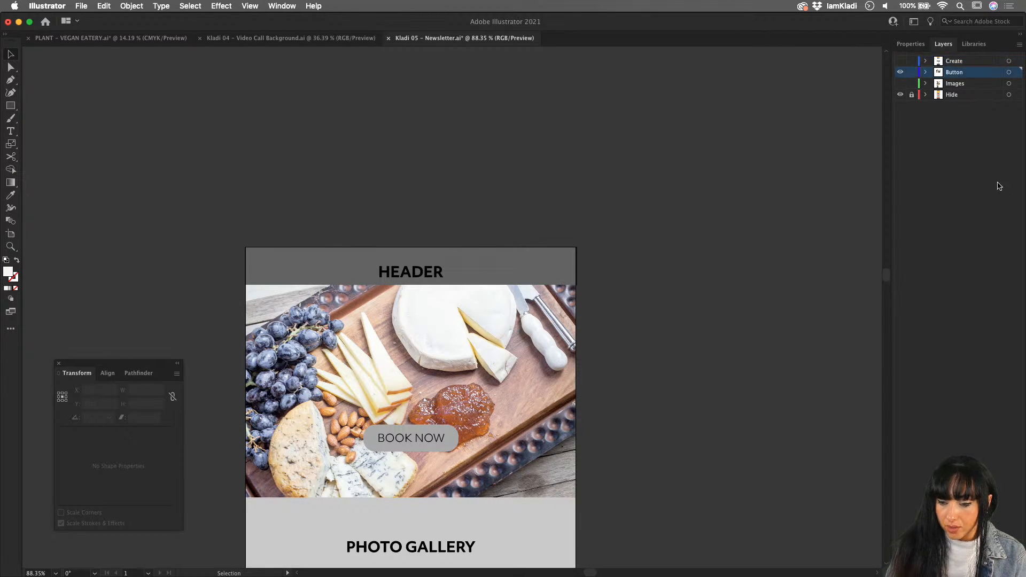
key(super+l)
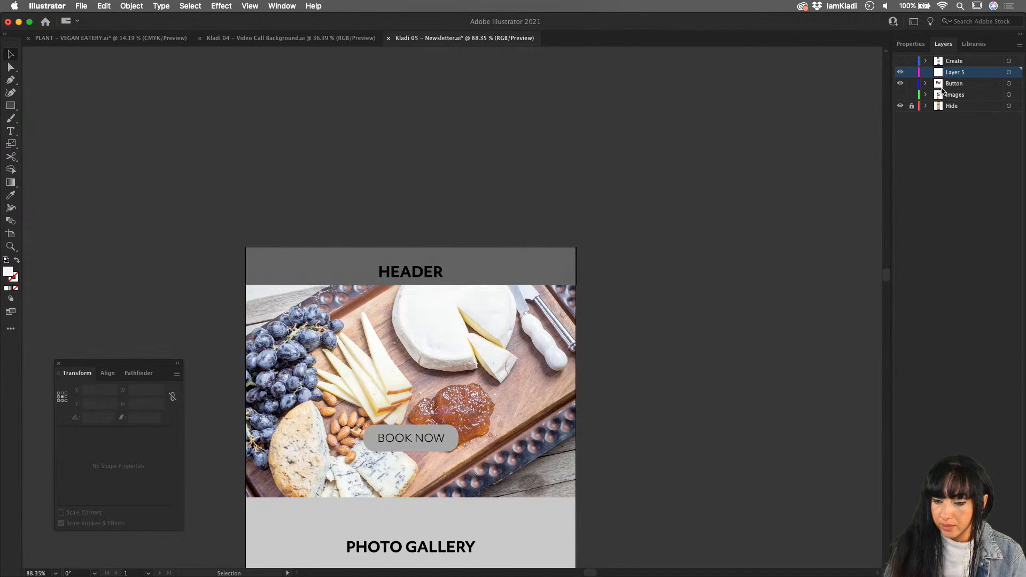
double_click(959, 72)
text(CTA)
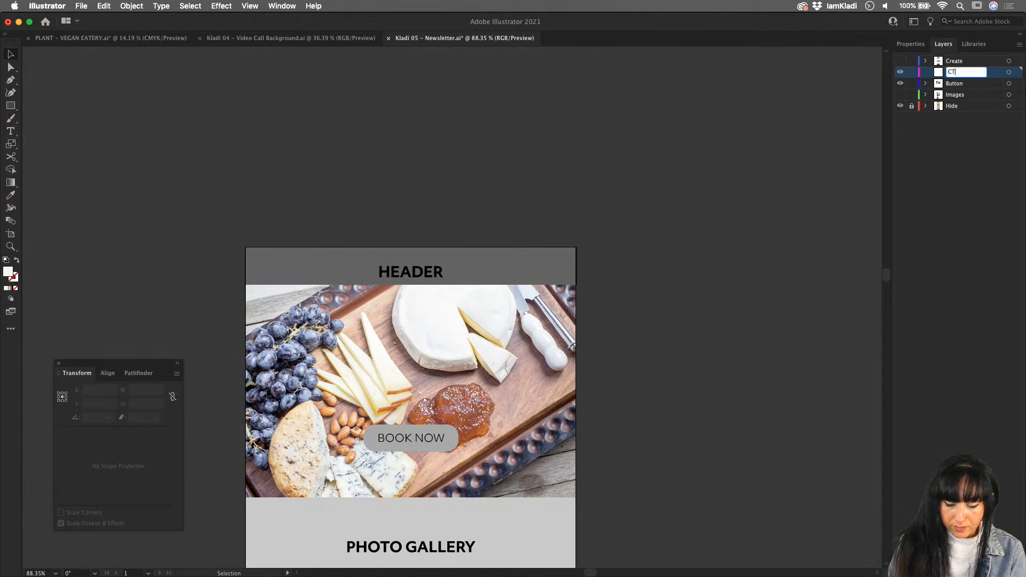
key(Return)
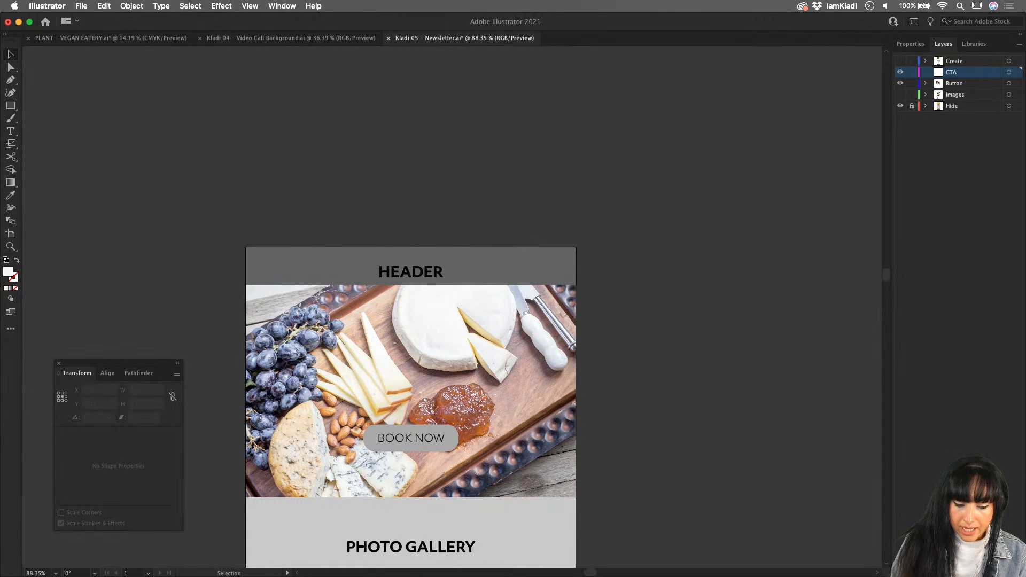
- Paste the "We Are Now Open!" panel in place on the CTA layer and move that layer below the Button layer
key(super+shift+v)
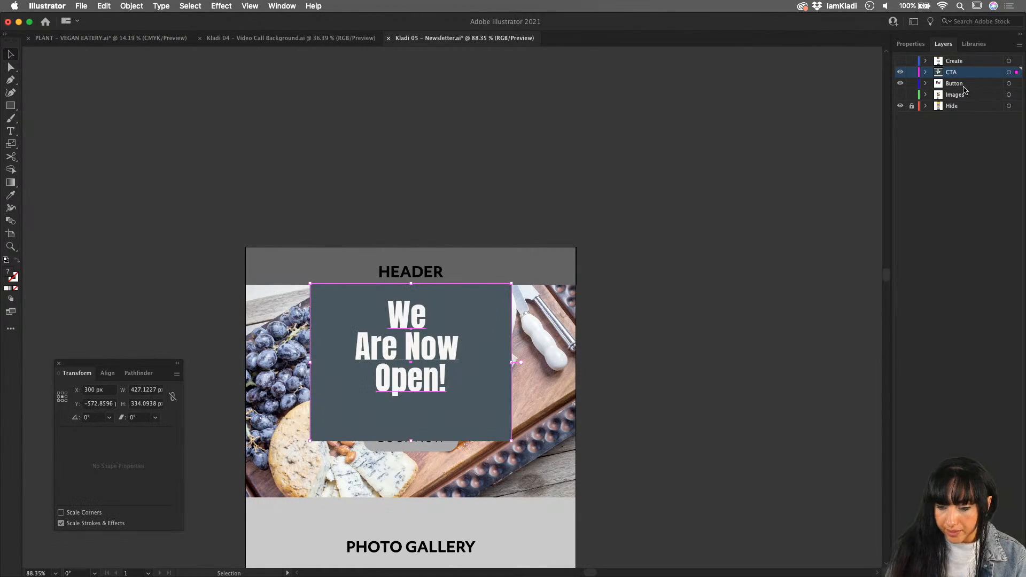
drag(958, 78, 959, 91)
click(671, 329)
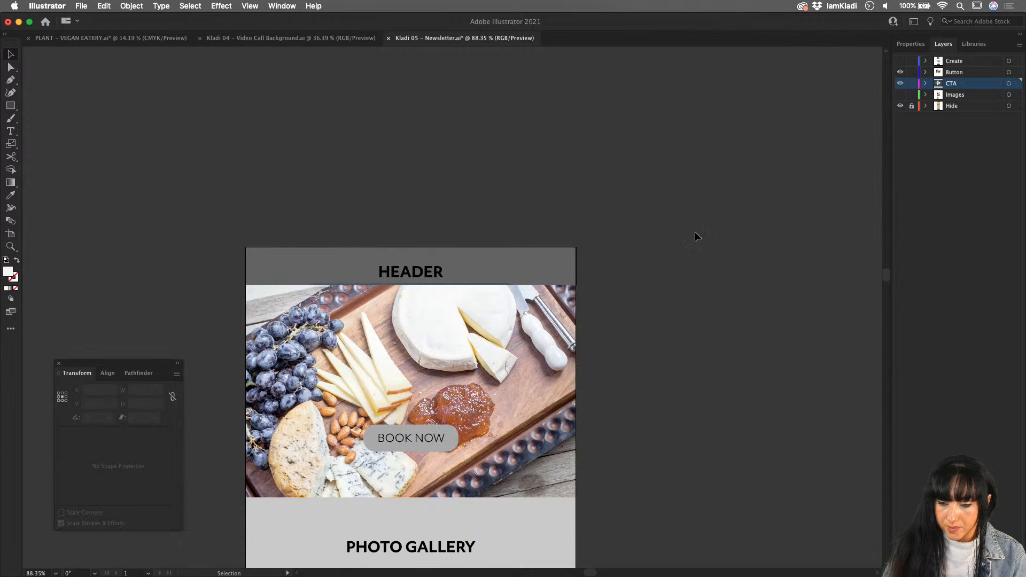
- Expand the Button and CTA layers and move the cheese board clip group from Button to the bottom of the CTA layer
click(925, 73)
click(968, 95)
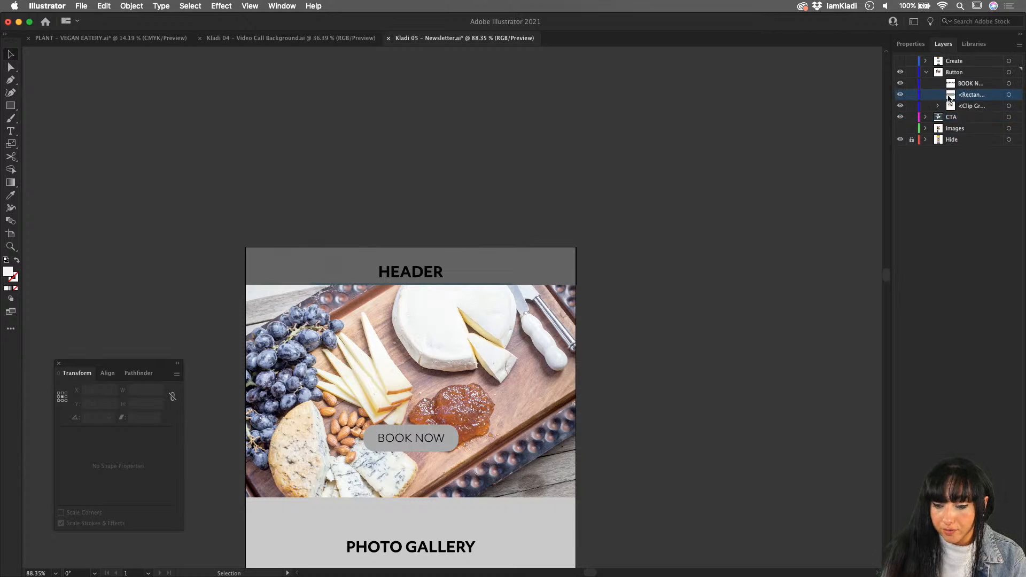
click(925, 117)
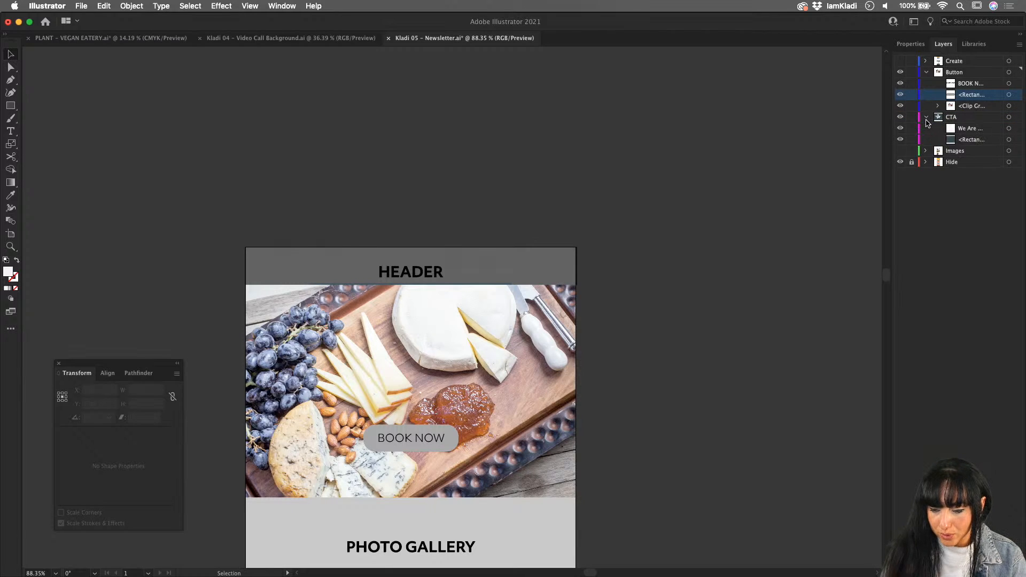
click(964, 83)
click(902, 85)
click(902, 84)
click(536, 338)
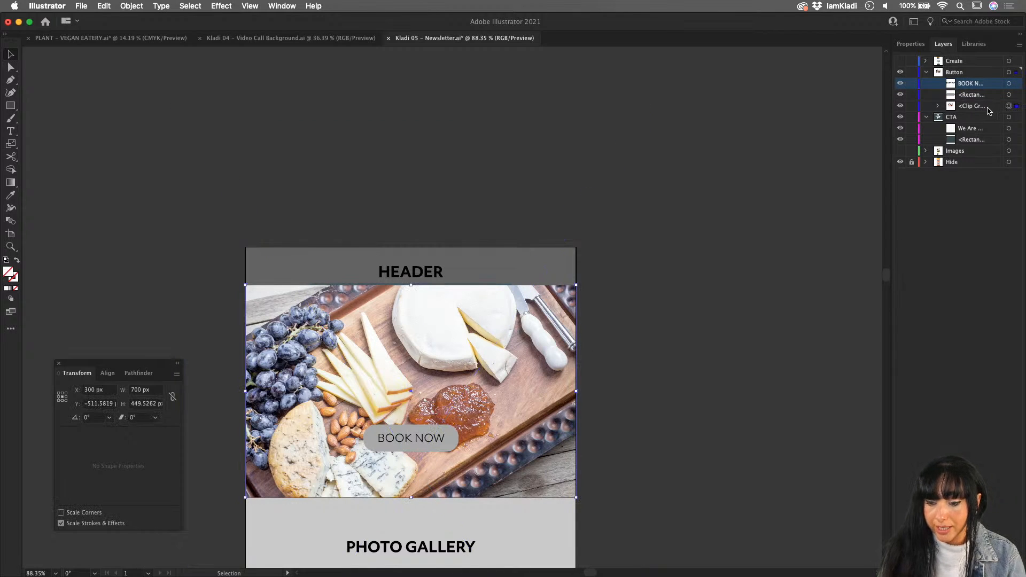
drag(987, 107, 982, 146)
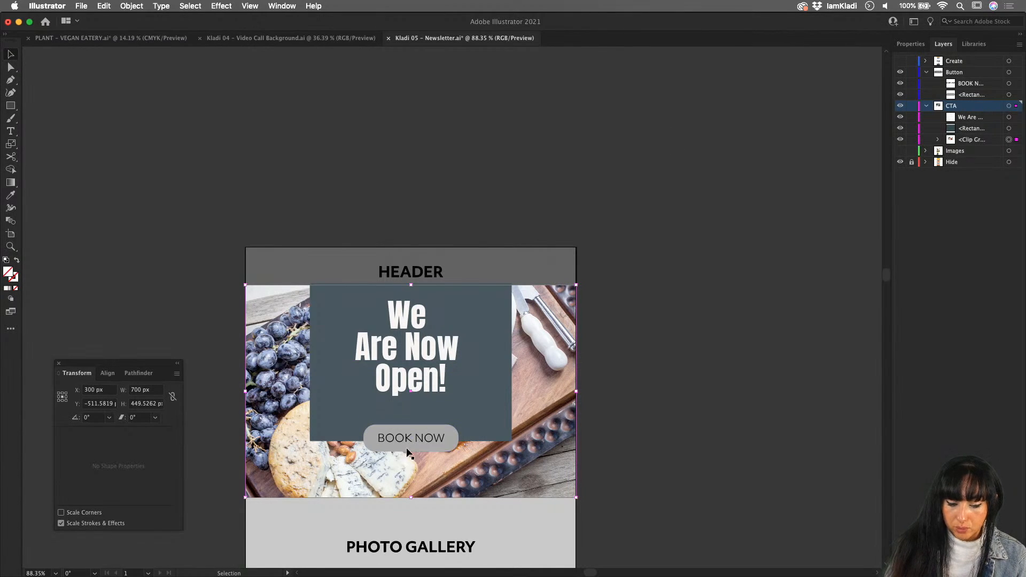
- Scale down the BOOK NOW button and place it inside the dark panel, centred below the "We Are Now Open!" text
click(442, 440)
shift+click(448, 431)
drag(447, 431, 455, 409)
click(650, 395)
scroll(509, 451, down, 5)
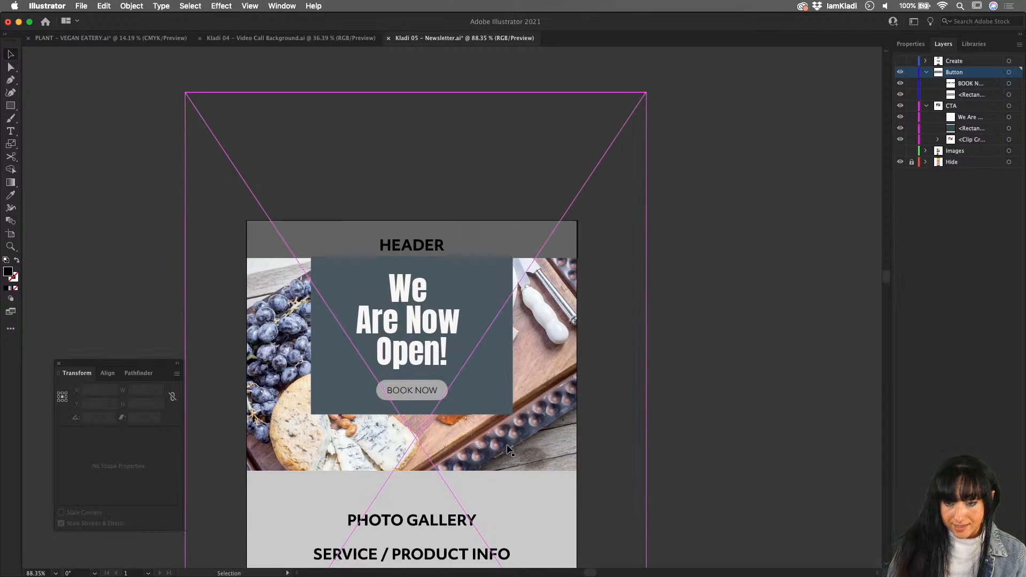
- Show the Create and Images layers, and hide and collapse the Button layer
scroll(509, 451, down, 3)
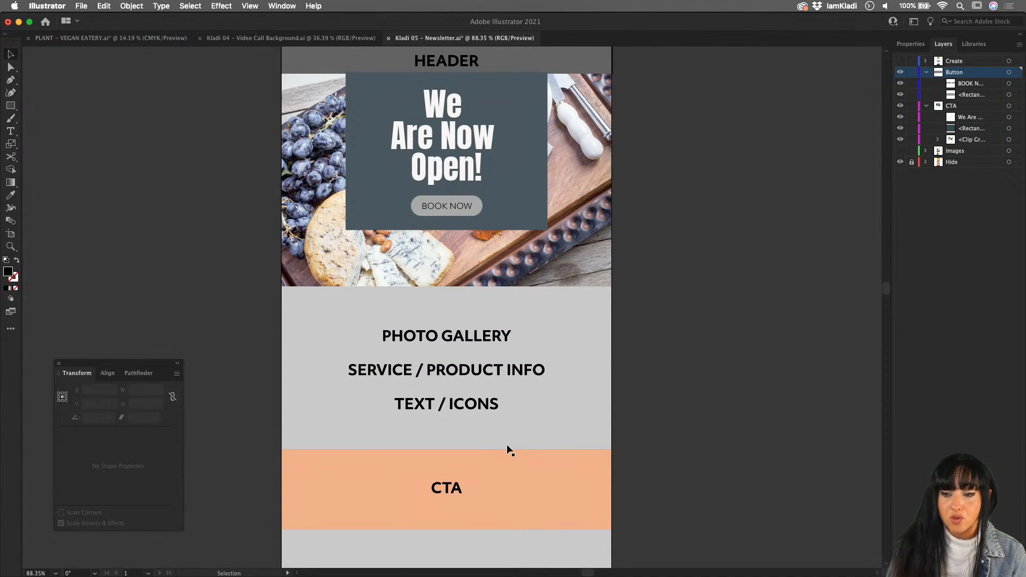
click(900, 60)
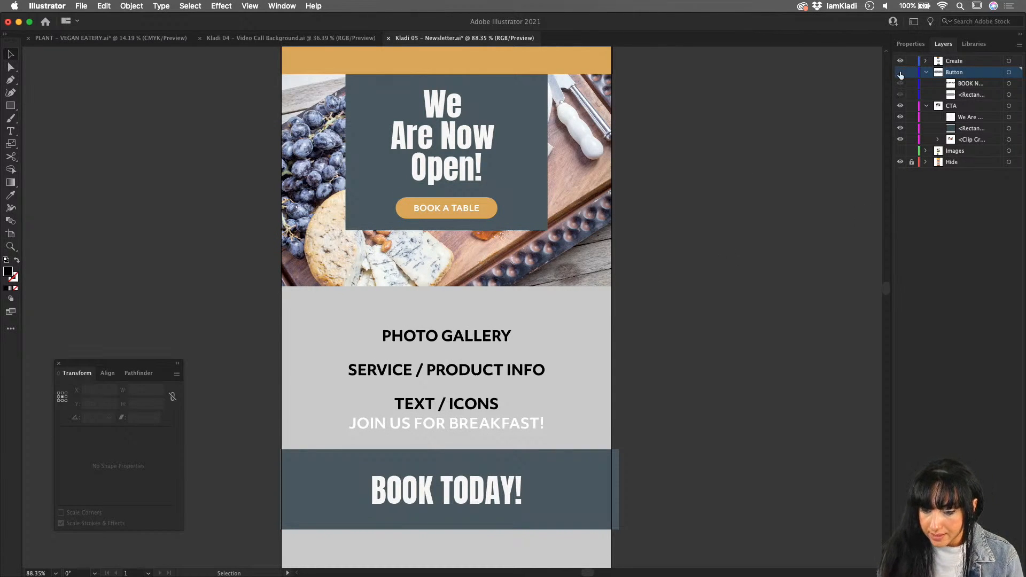
click(928, 73)
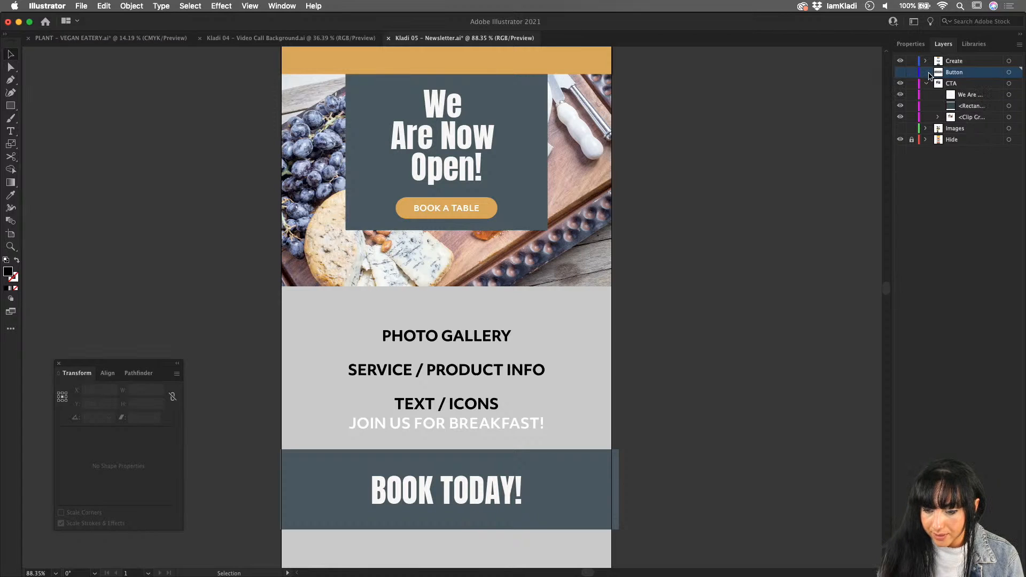
click(900, 129)
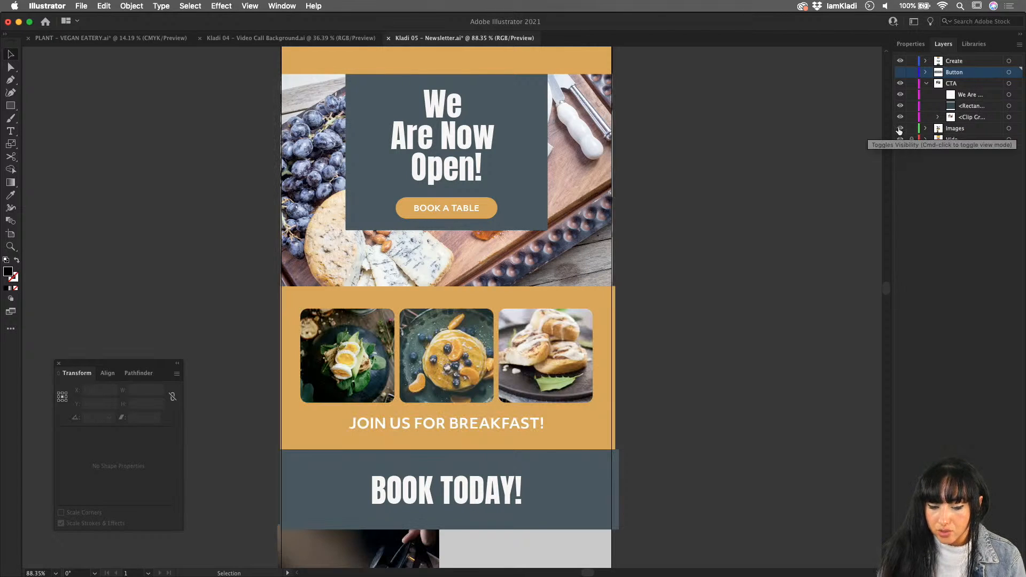
- Hide the wireframe placeholders on the Hide layer and look over the finished sections down to the footer
scroll(692, 261, up, 5)
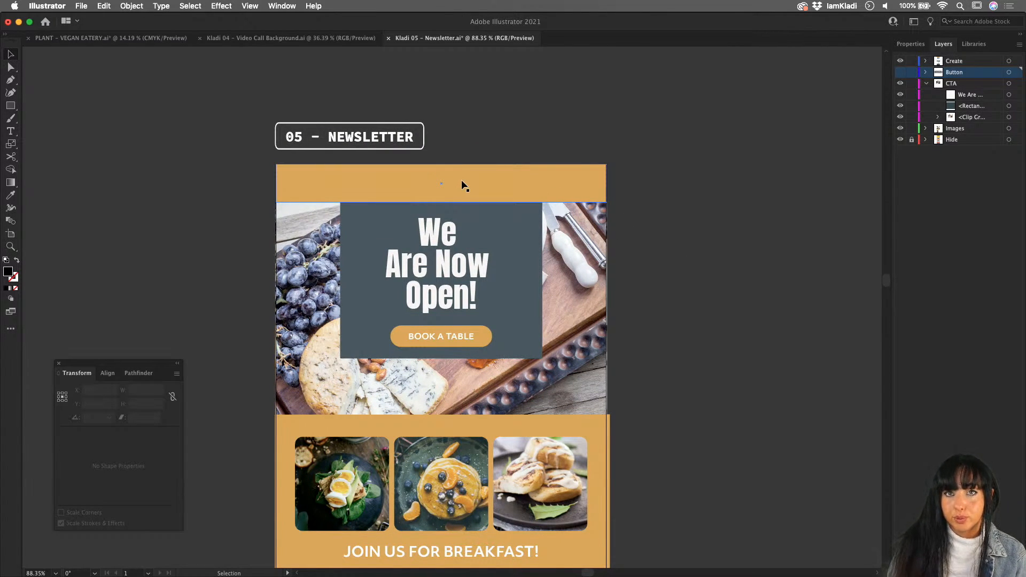
scroll(420, 400, down, 5)
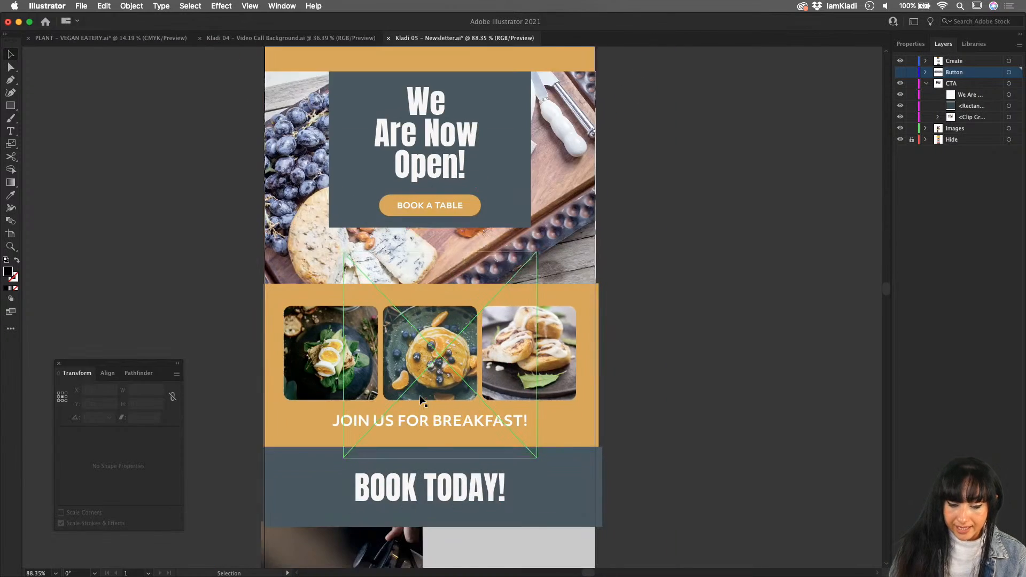
scroll(420, 401, down, 12)
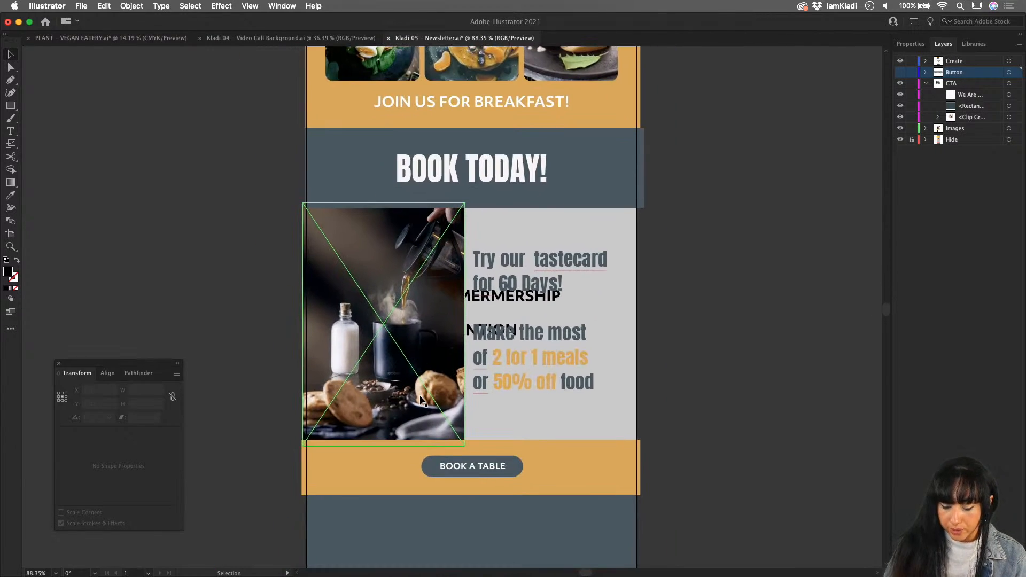
click(900, 140)
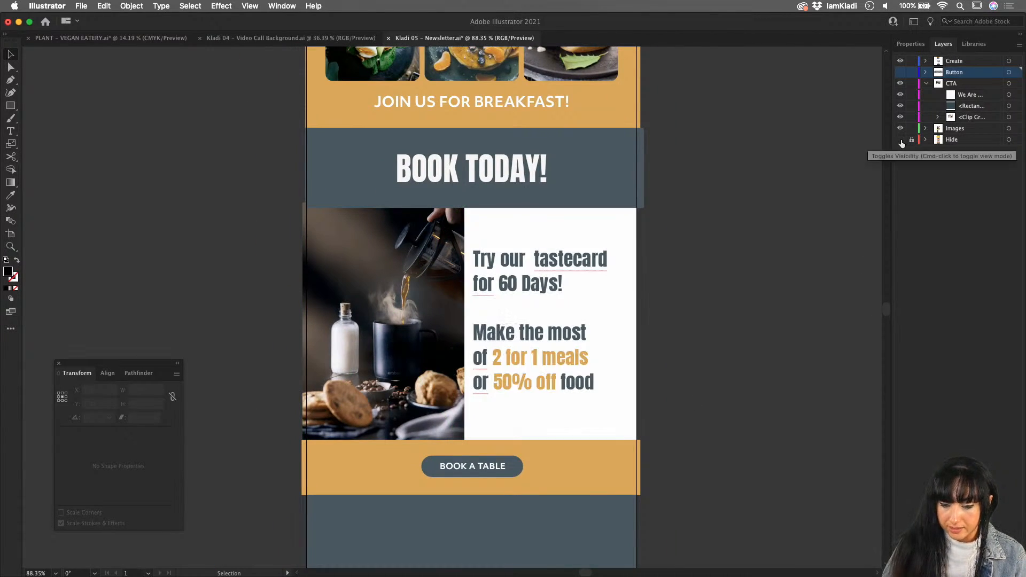
scroll(785, 459, down, 3)
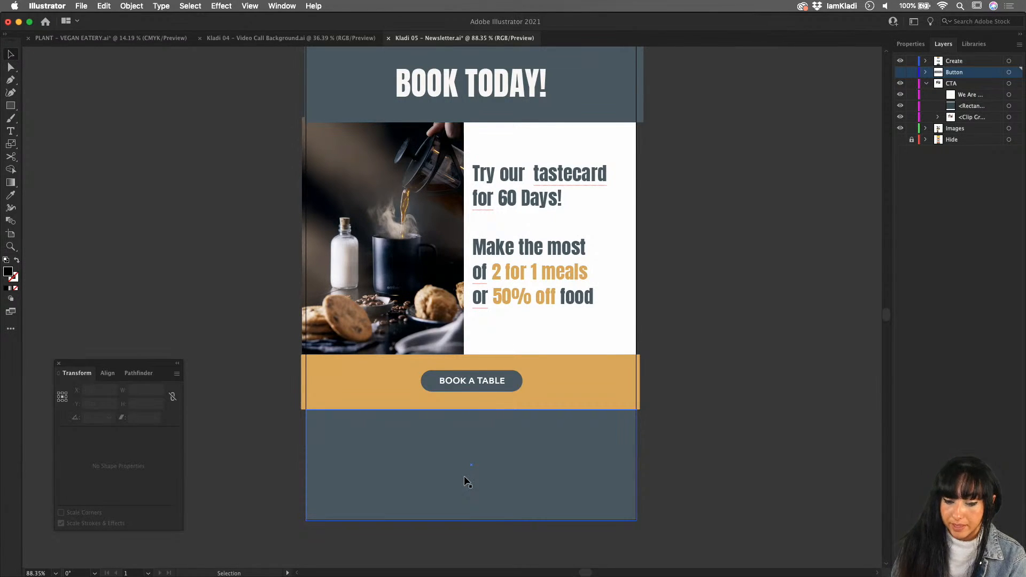
- Shift the tastecard offer text slightly to the right within the white area beside the coffee photo
drag(581, 311, 582, 300)
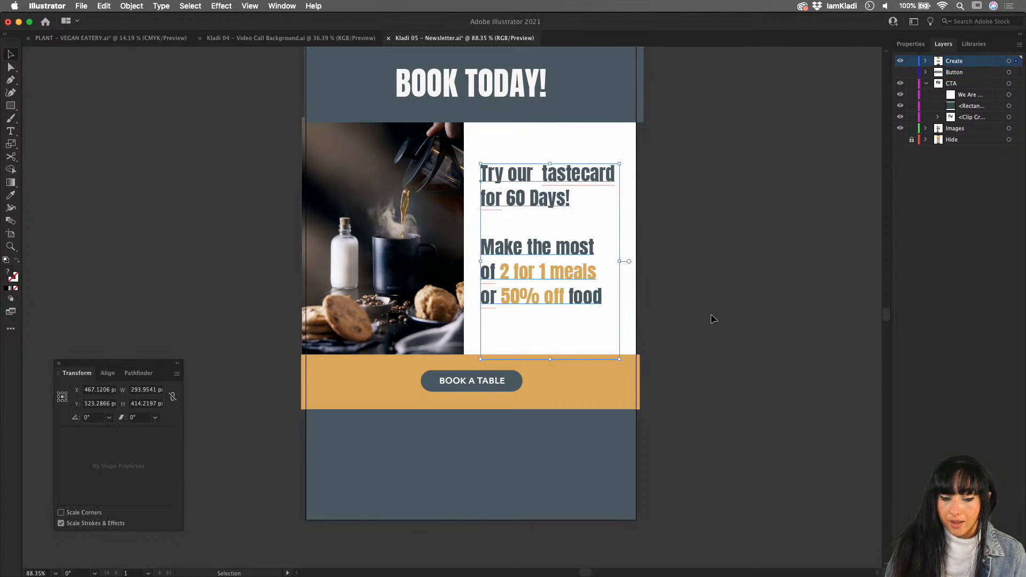
scroll(588, 307, up, 3)
scroll(587, 307, up, 1)
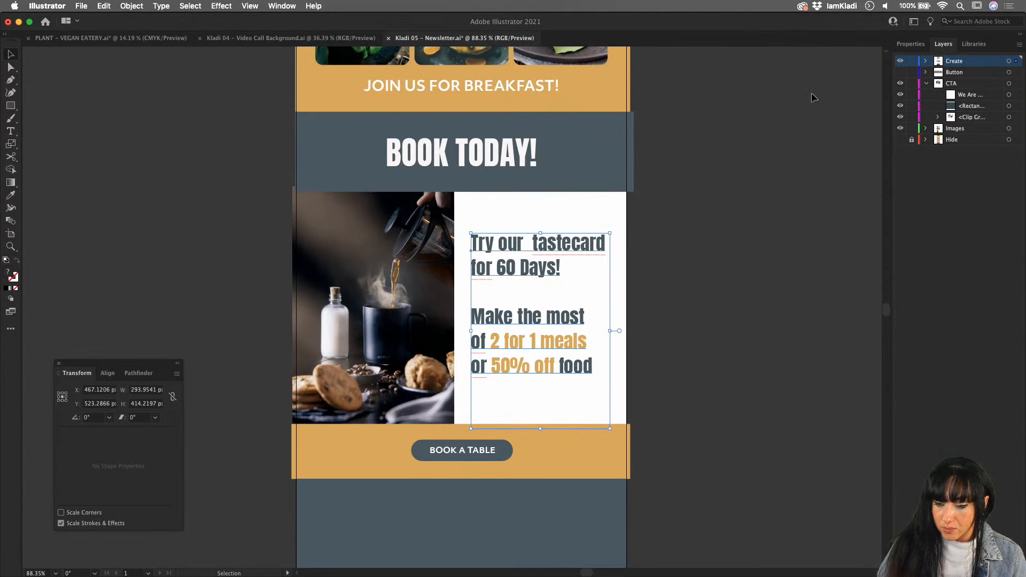
- Move the Hide layer to the top of the layer stack and make it visible over the design
click(900, 62)
click(900, 61)
drag(961, 140, 923, 58)
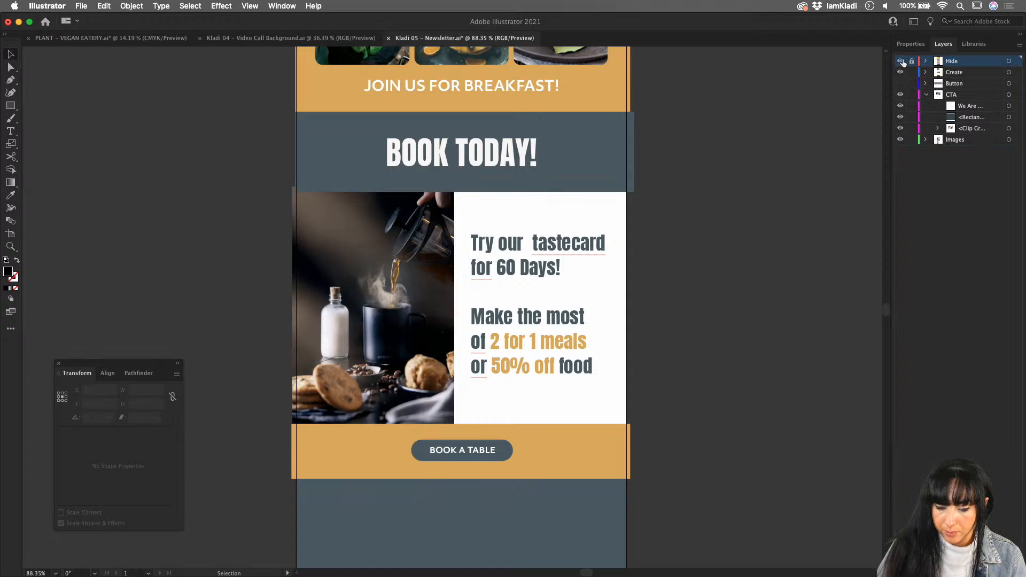
click(899, 61)
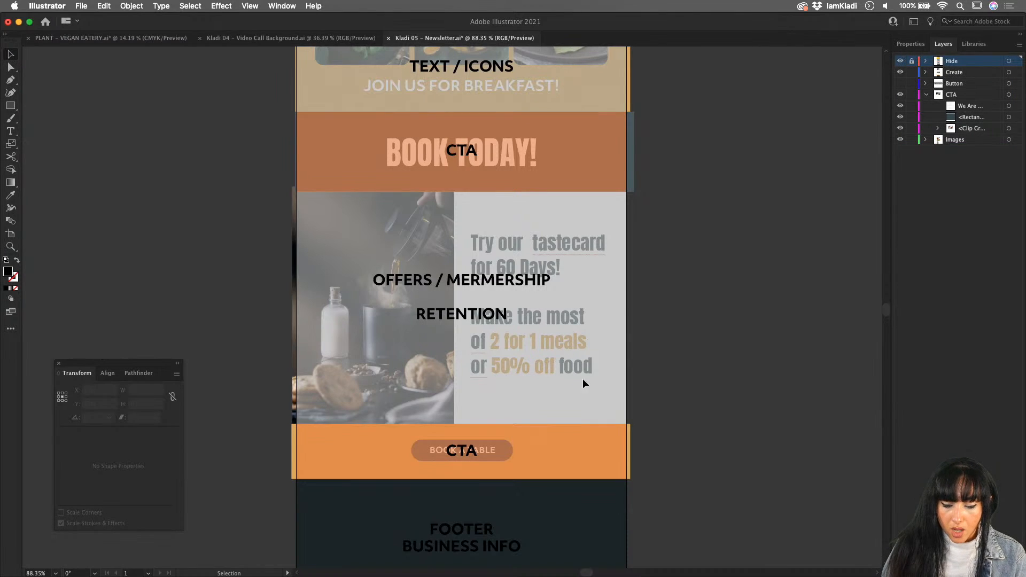
- Compare the wireframe labels with the finished sections by toggling the Hide layer's visibility, and leave it hidden
scroll(493, 441, up, 5)
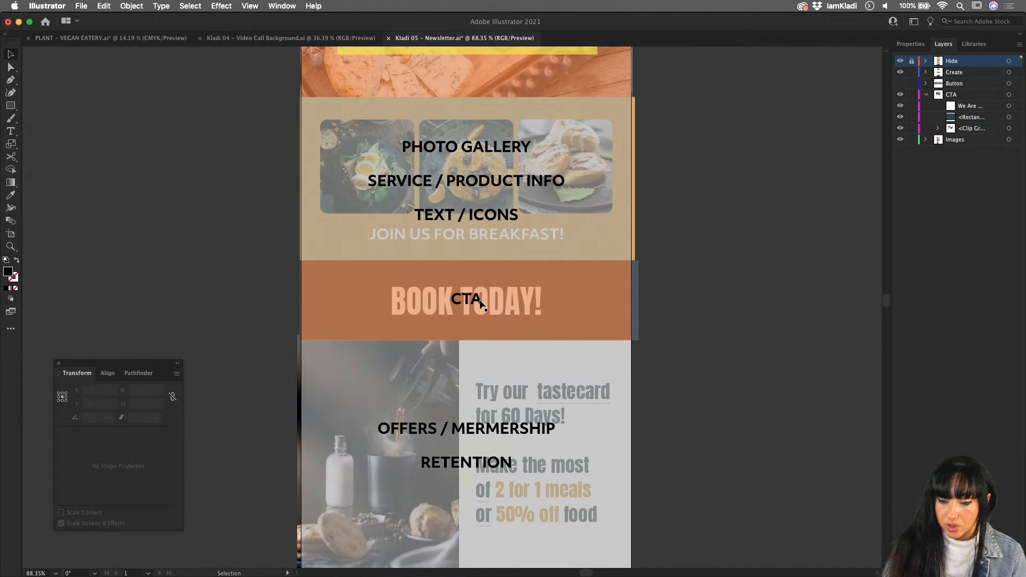
click(899, 61)
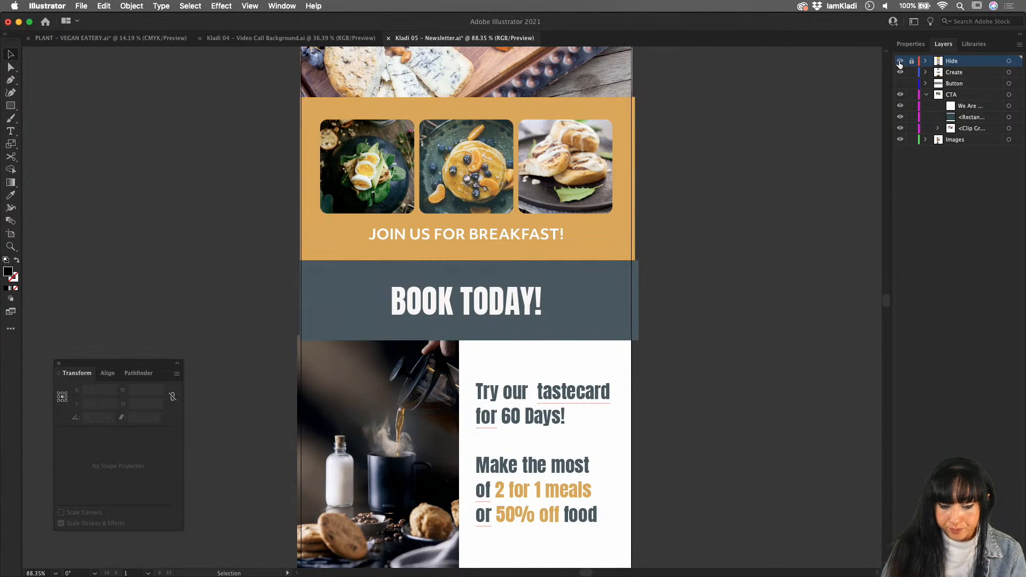
click(899, 60)
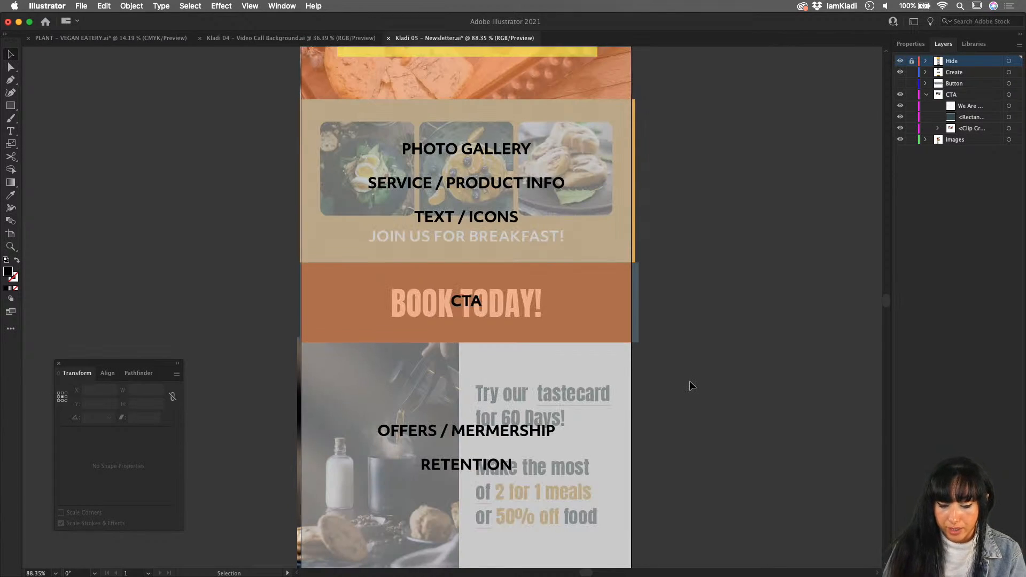
scroll(689, 380, up, 3)
scroll(689, 381, down, 3)
scroll(689, 385, down, 2)
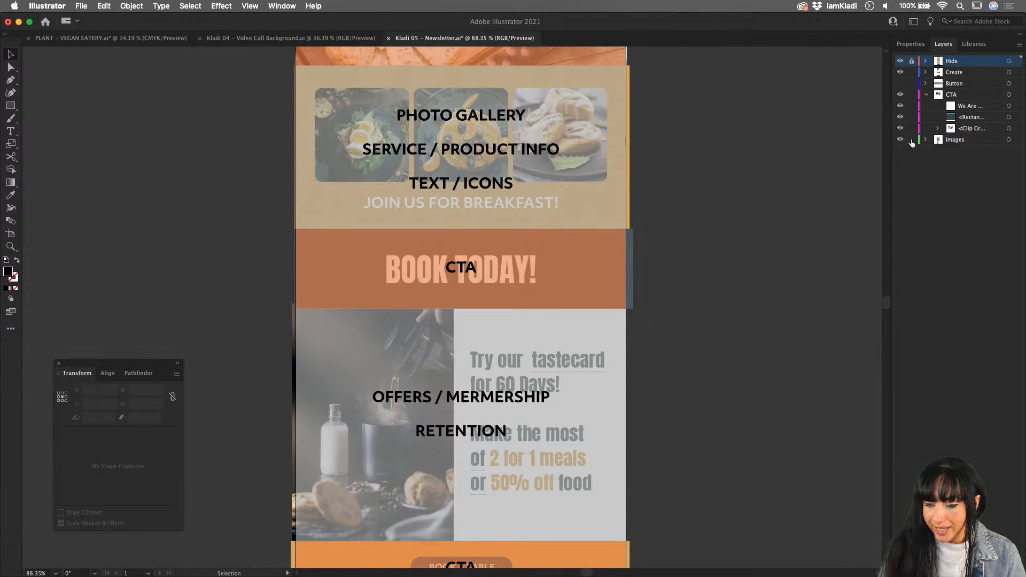
click(900, 60)
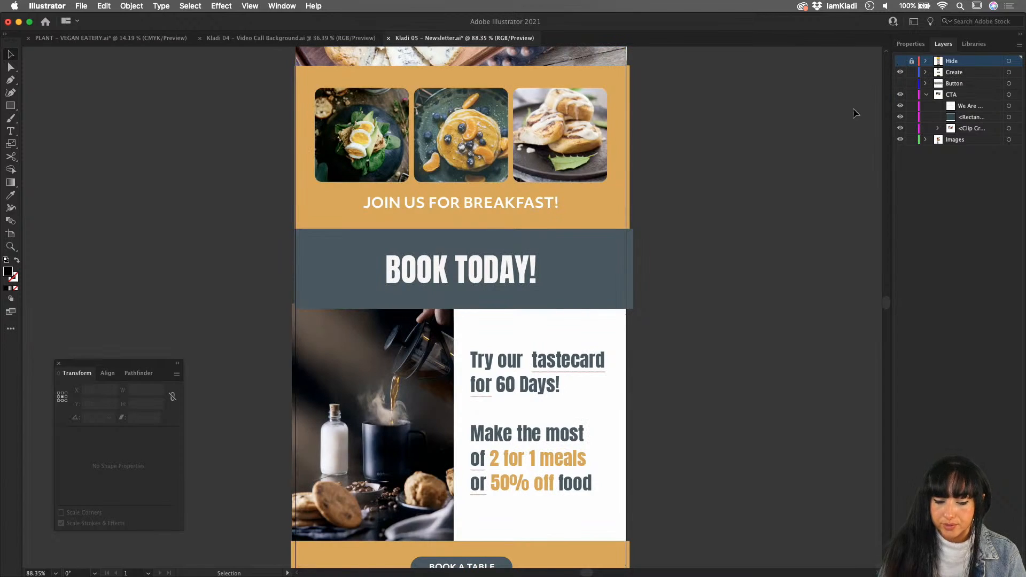
- Turn on Trim View so that artwork extending beyond the artboard edges is not displayed
scroll(793, 174, up, 10)
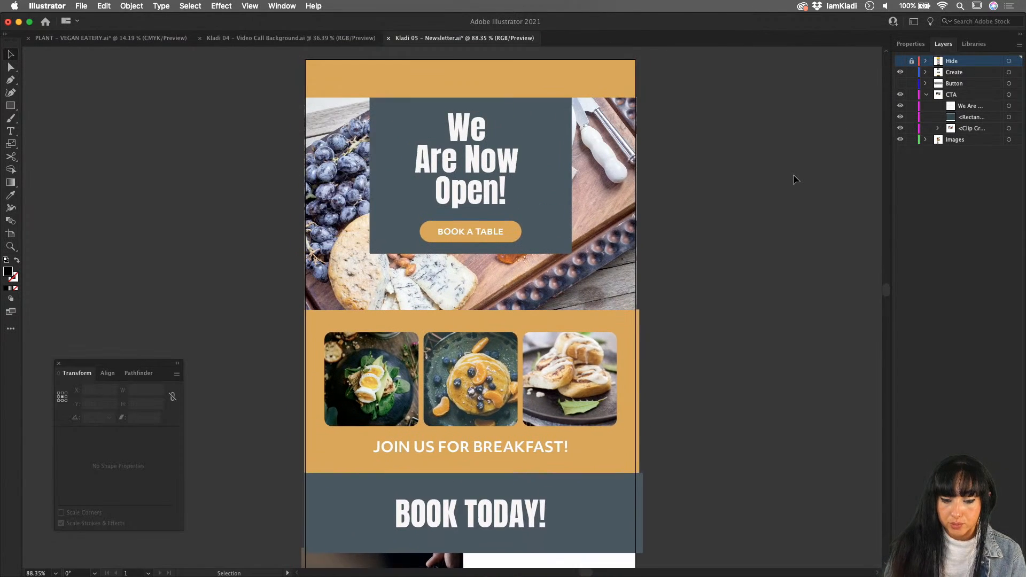
scroll(793, 174, up, 2)
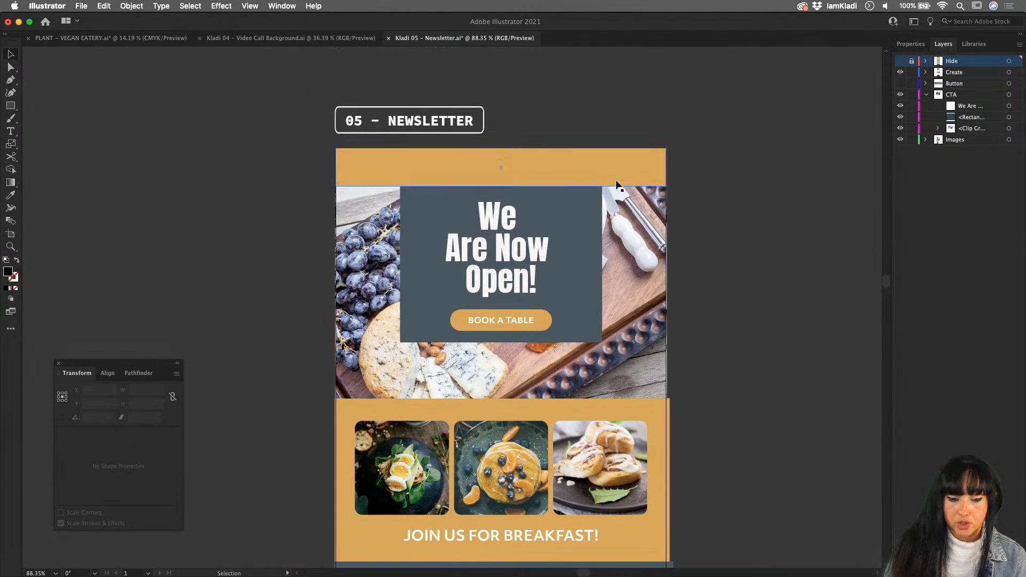
click(250, 6)
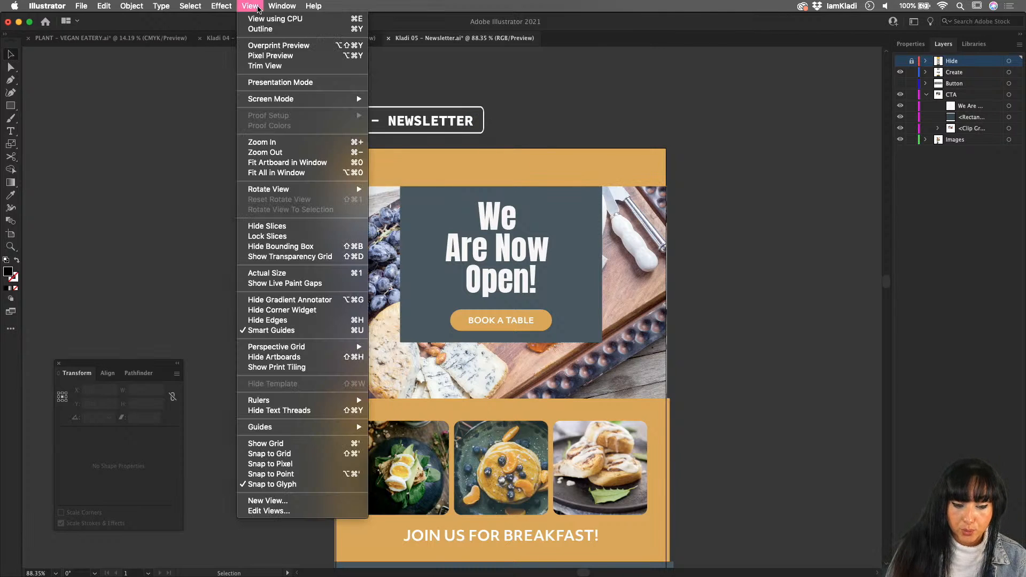
click(299, 65)
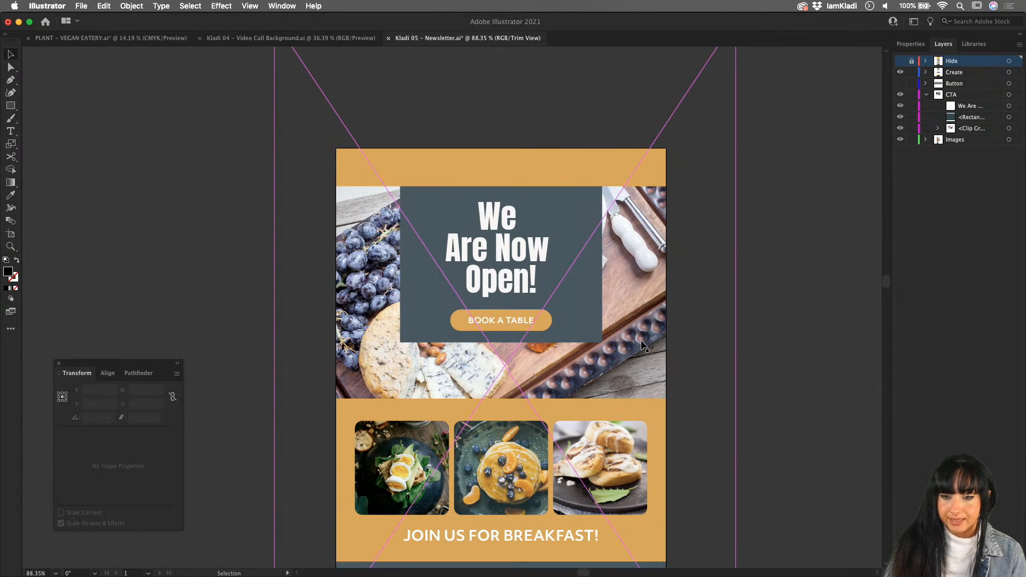
- Examine the trimmed newsletter layout as a whole, from the header band to the footer
scroll(639, 342, down, 2)
scroll(639, 342, down, 3)
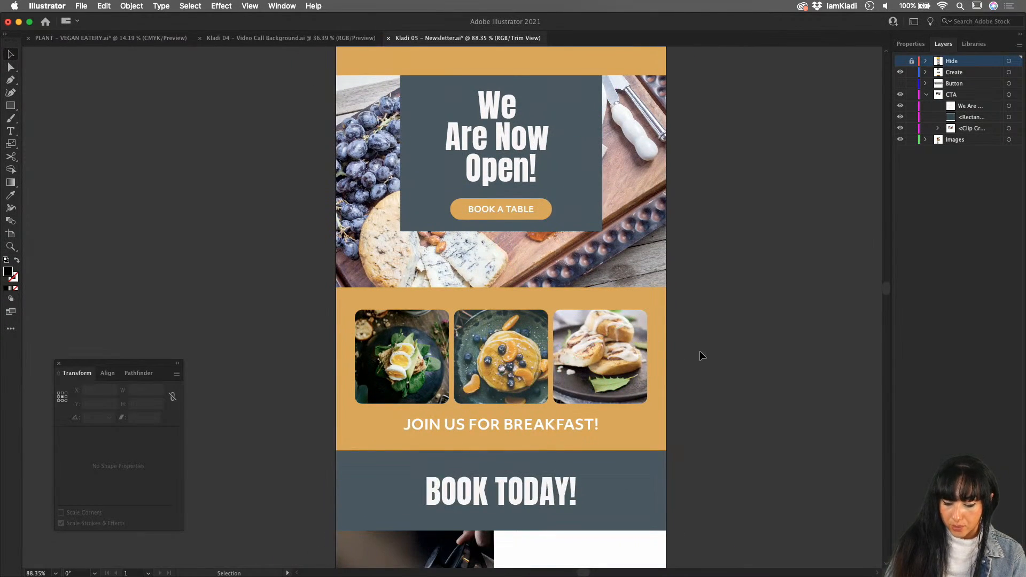
key(a)
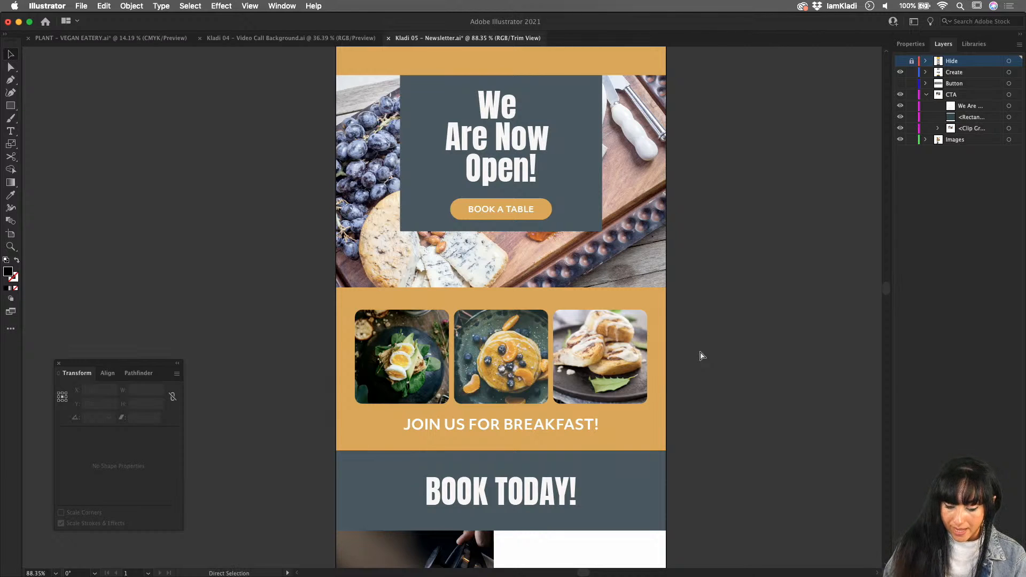
key(super+minus)
key(super+minus)
key(super+minus)
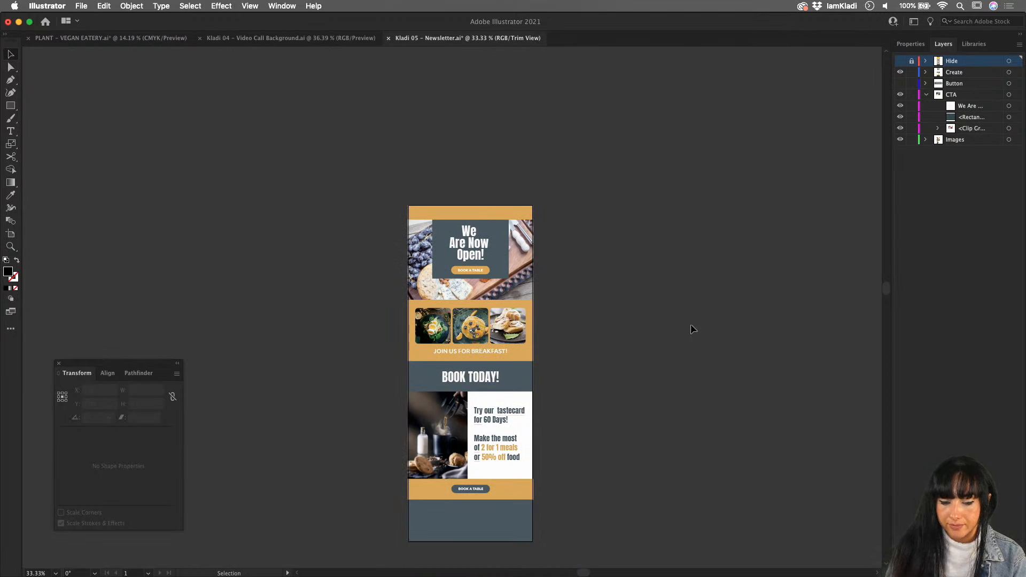
scroll(585, 319, up, 5)
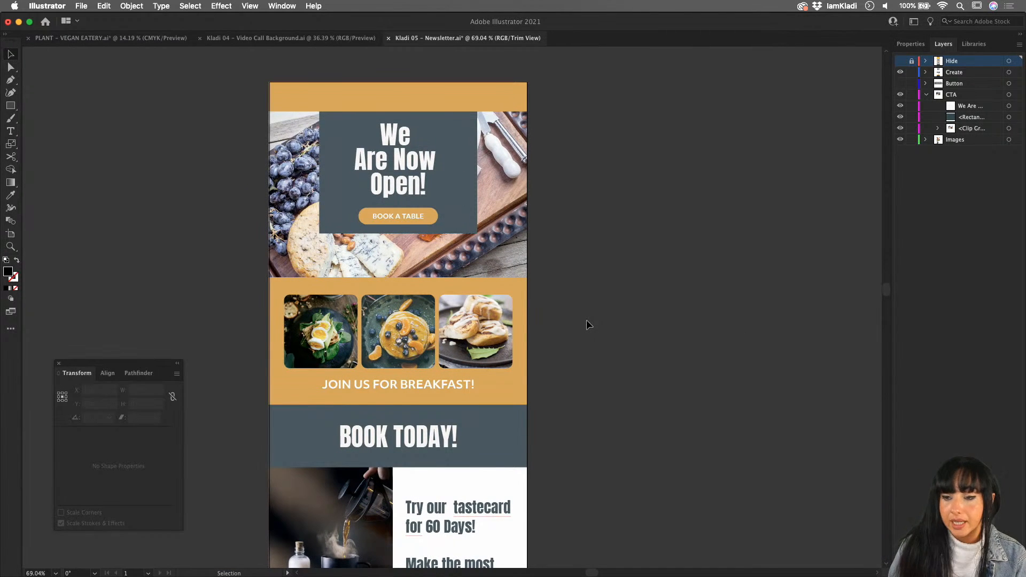
scroll(587, 319, down, 5)
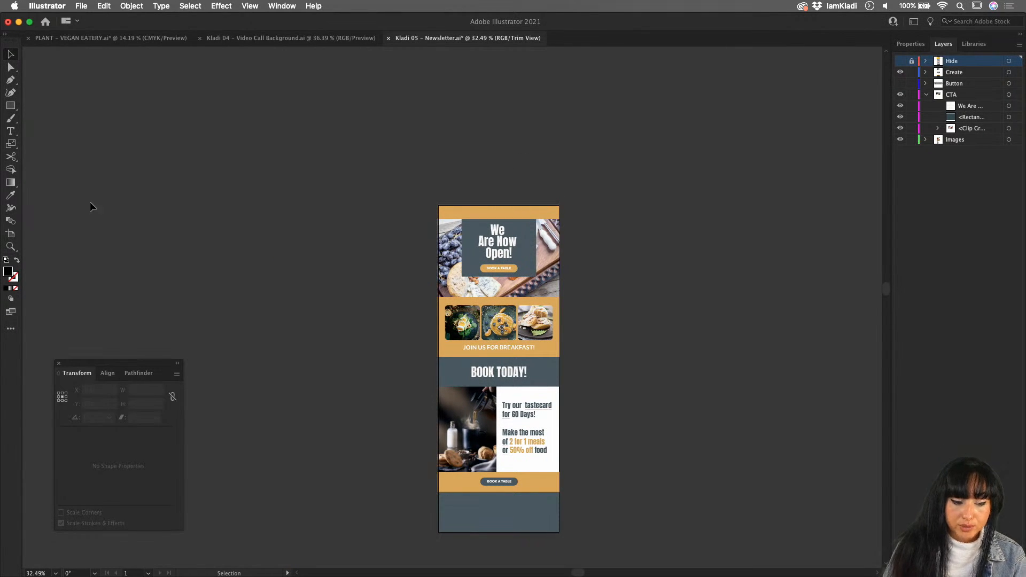
- Draw a new artboard about 1172 × 1889 px around the newsletter and widen it in its Artboard Options
click(10, 236)
drag(388, 205, 593, 535)
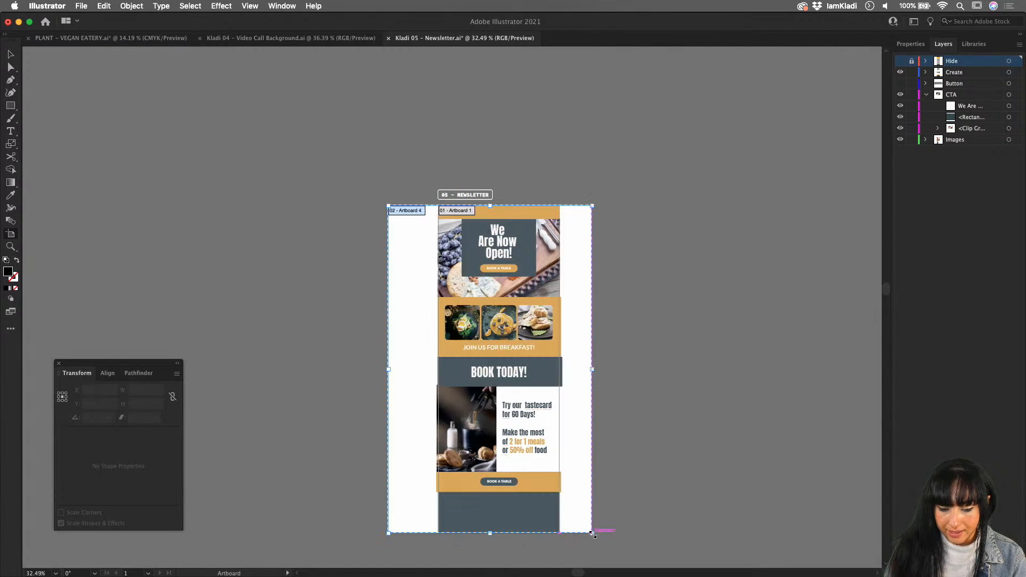
double_click(603, 338)
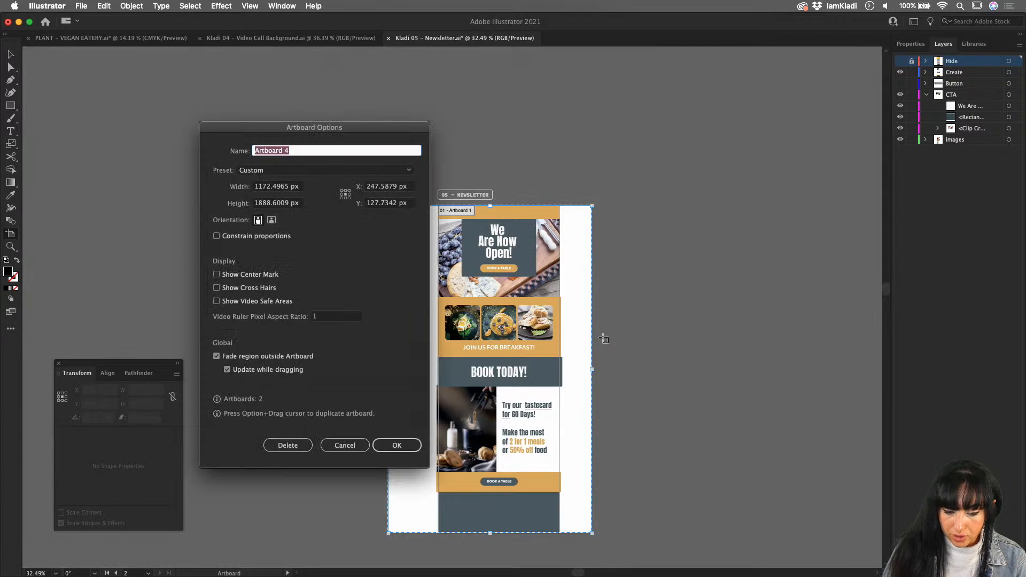
click(260, 187)
text(1400)
key(Return)
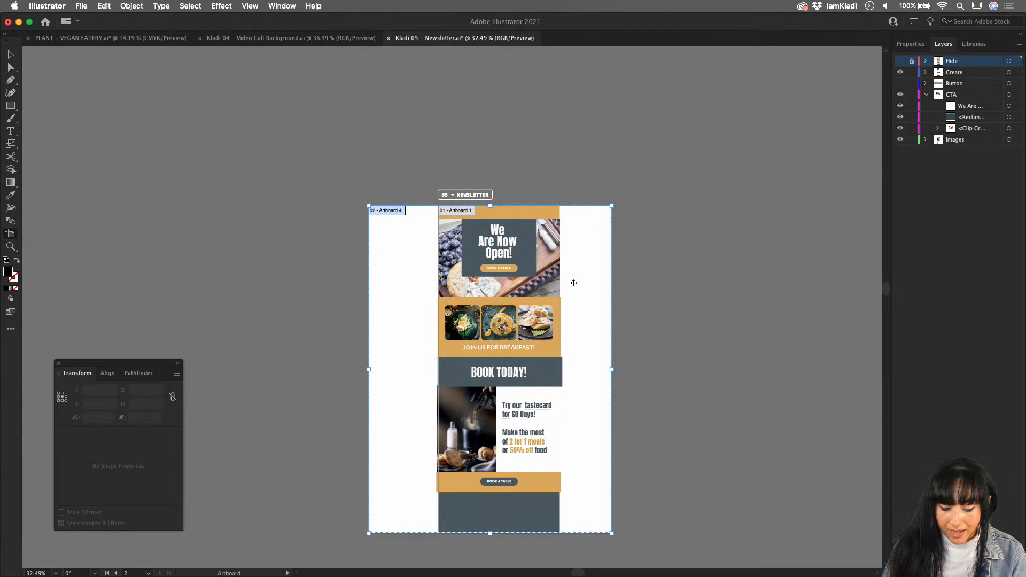
click(537, 275)
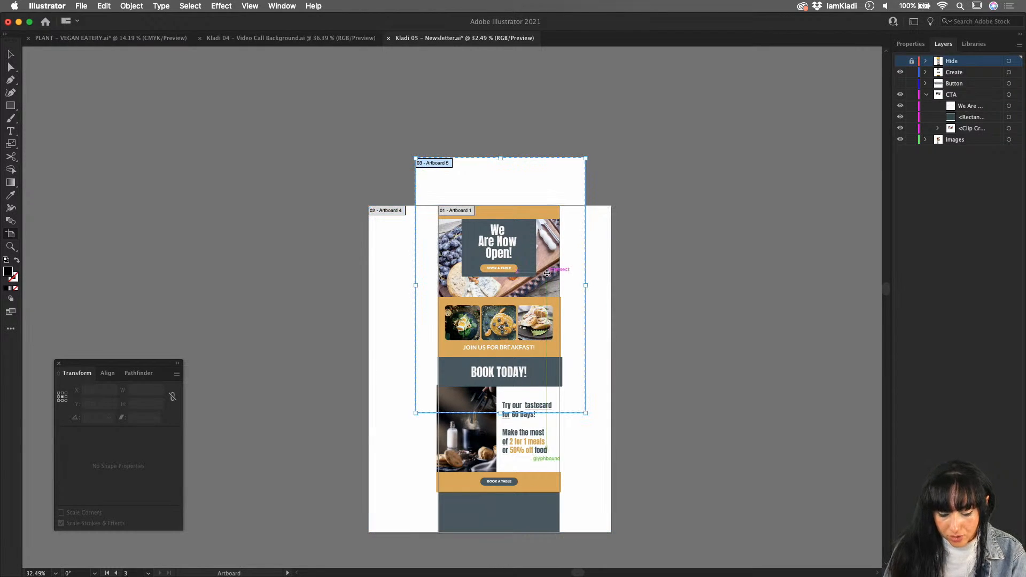
key(super+z)
key(v)
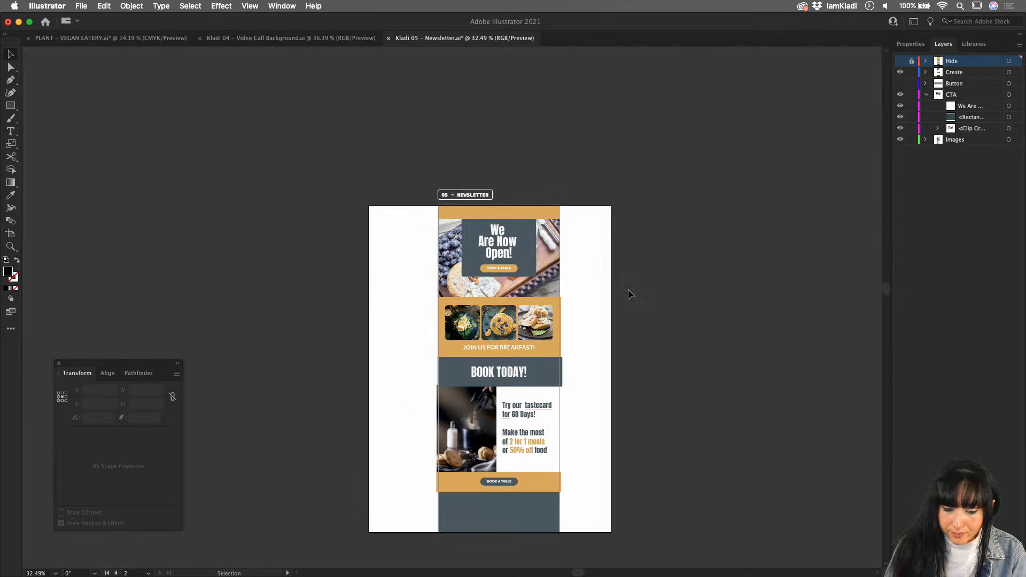
- Undo the last widening of the surrounding artboard and extend only its right edge slightly outward
key(super+z)
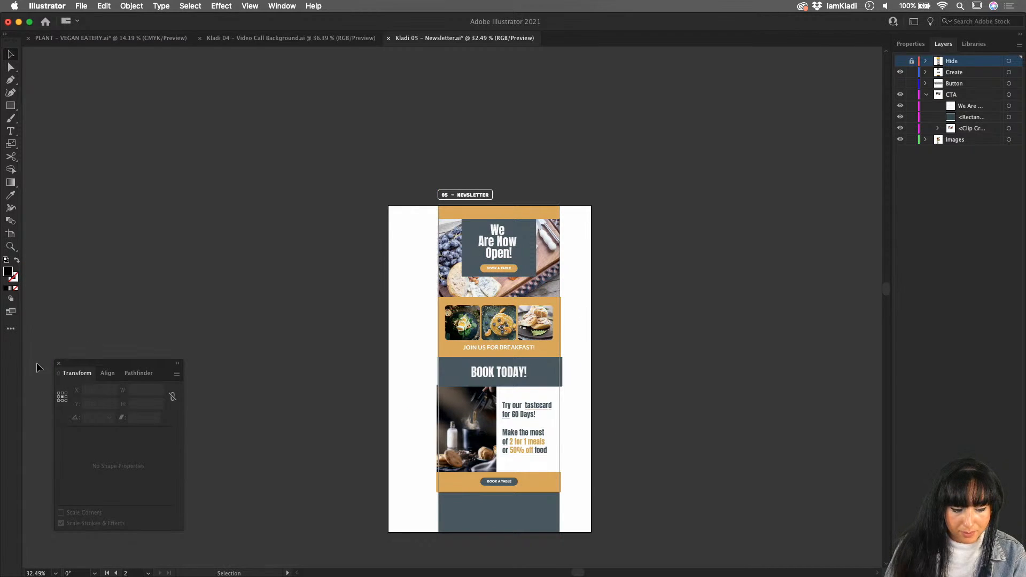
click(11, 234)
drag(591, 368, 604, 372)
key(v)
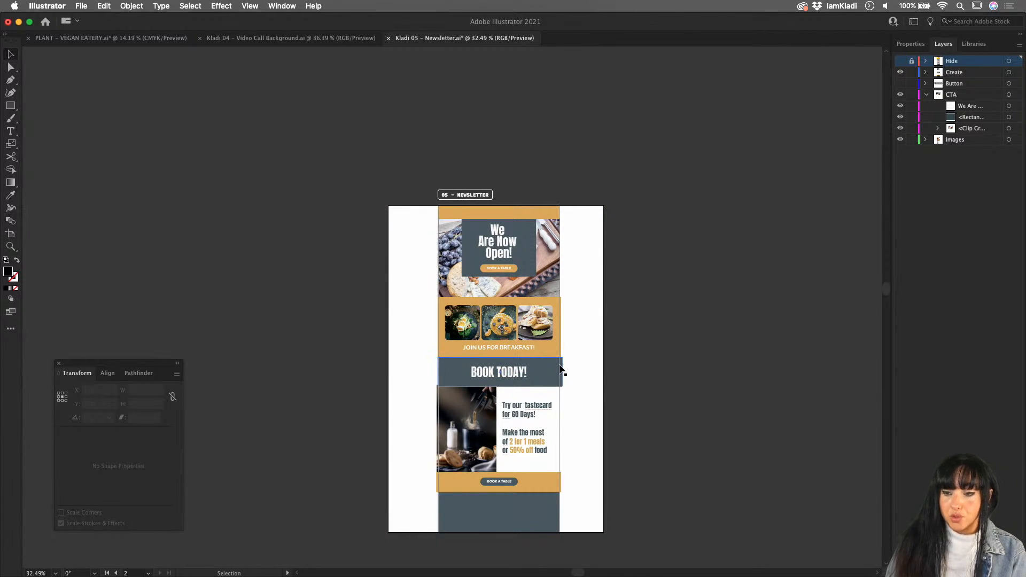
- Pull the right edges of the BOOK TODAY! band and the orange breakfast band in to the newsletter's right edge
scroll(561, 368, up, 5)
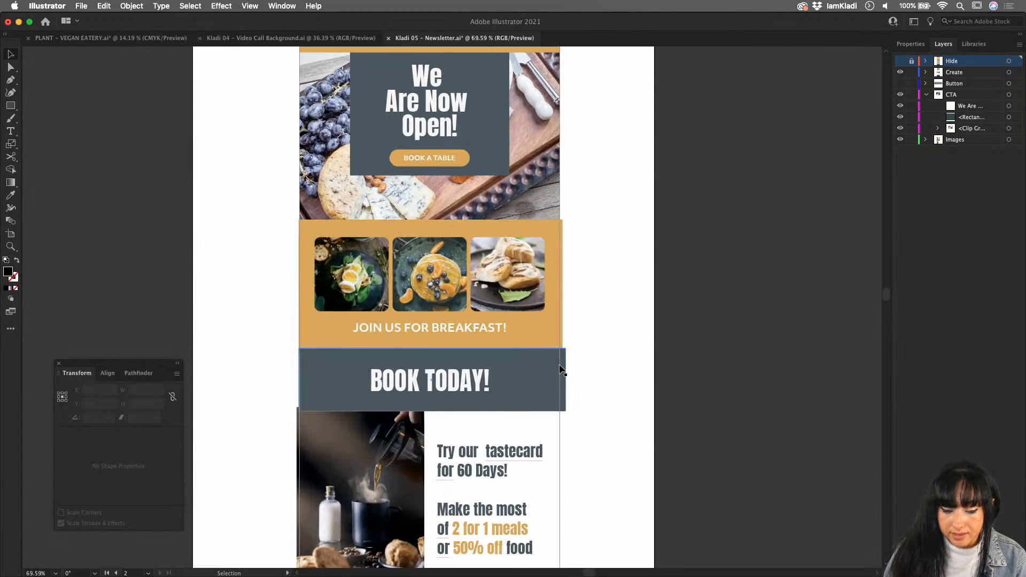
click(562, 374)
drag(565, 380, 559, 380)
click(562, 284)
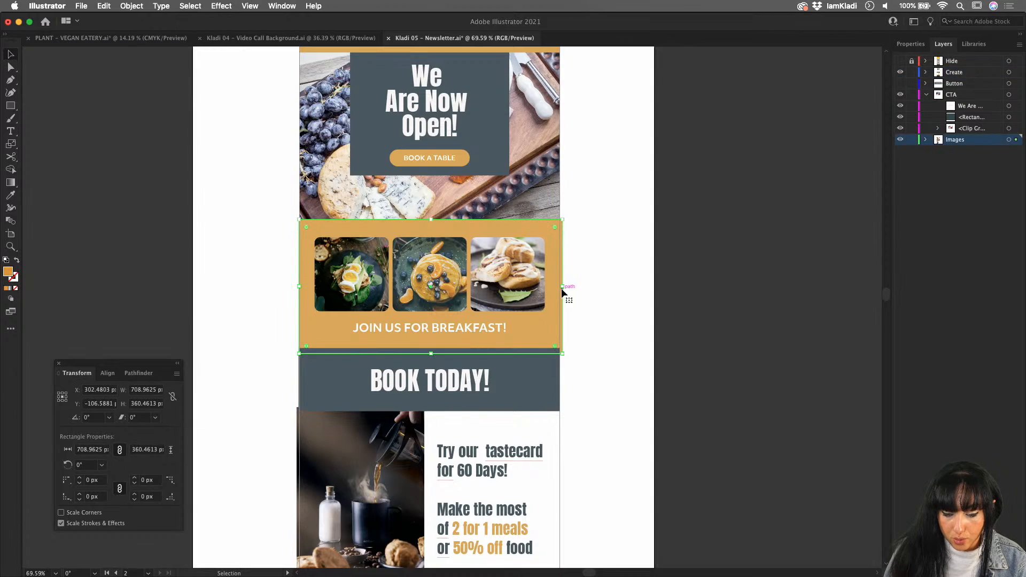
drag(562, 287, 559, 287)
- Nudge the coffee photo to the right so it lines up with the newsletter's left edge
click(374, 446)
key(Right)
key(Right)
key(Right)
key(Right)
key(Right)
key(Right)
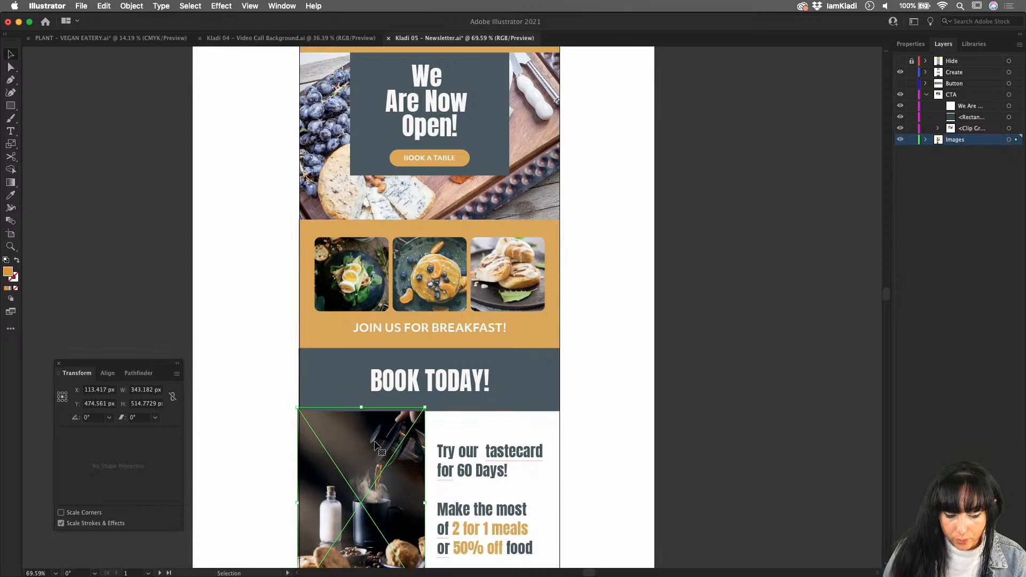
- Trim the orange band behind the lower BOOK A TABLE button to the newsletter's edges and check the whole layout
scroll(514, 437, down, 1)
scroll(513, 432, down, 3)
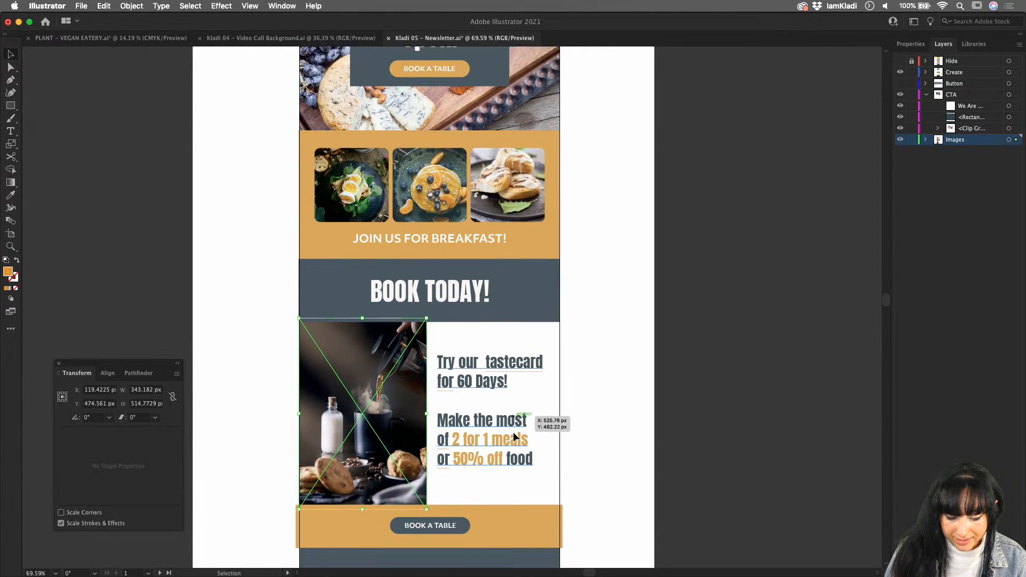
click(299, 492)
drag(297, 491, 298, 491)
click(711, 413)
scroll(713, 412, up, 3)
scroll(713, 411, down, 3)
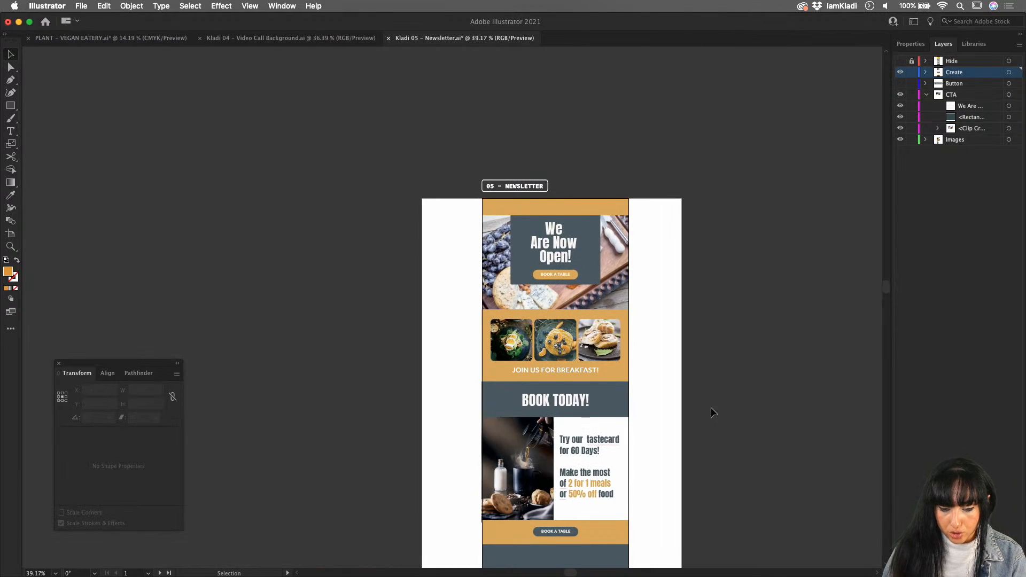
scroll(713, 412, down, 3)
scroll(713, 411, right, 2)
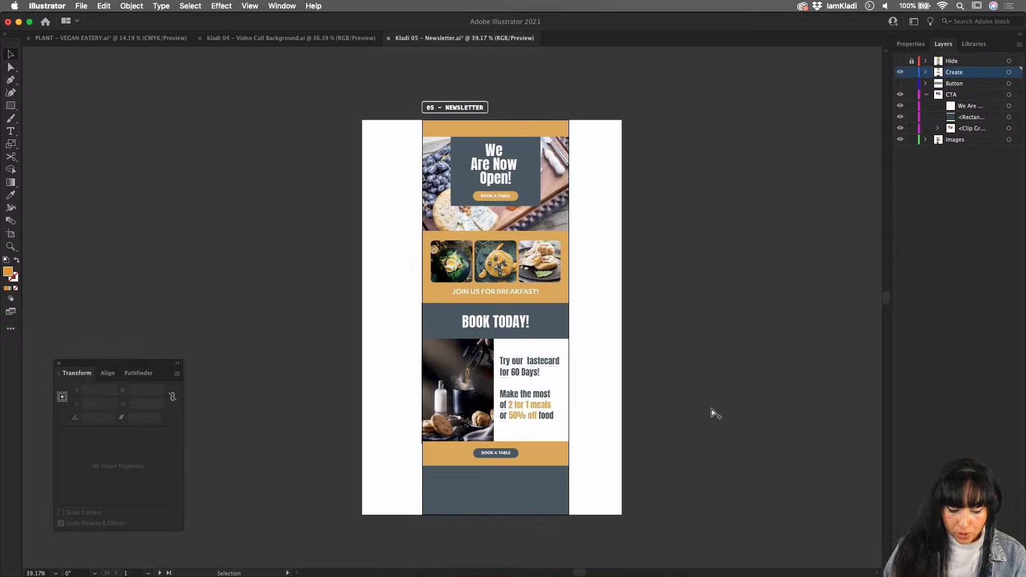
- Set up Export for Screens for both artboards, with the Desktop as destination and Create Sub-folders enabled
key(super+alt+e)
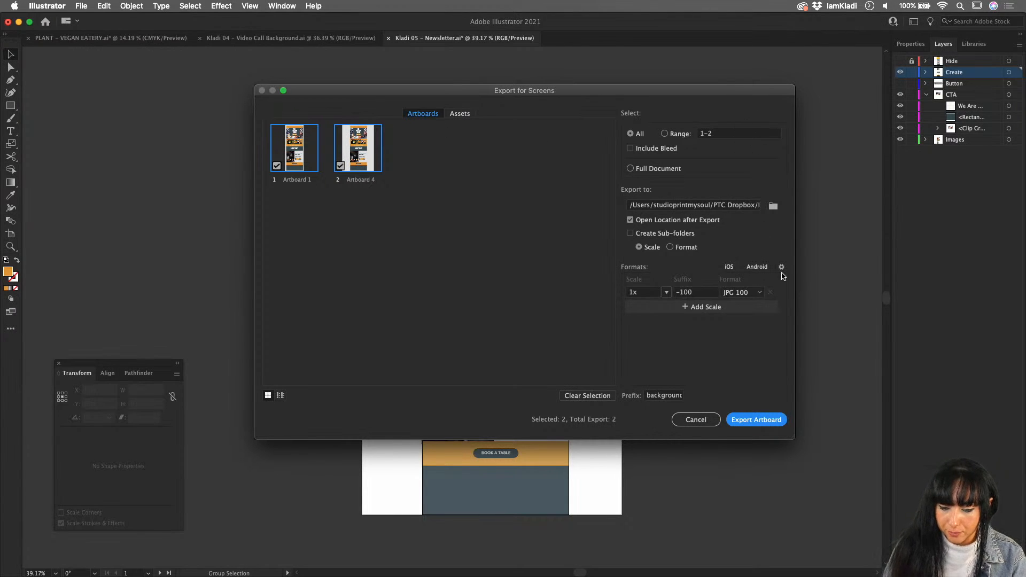
click(773, 206)
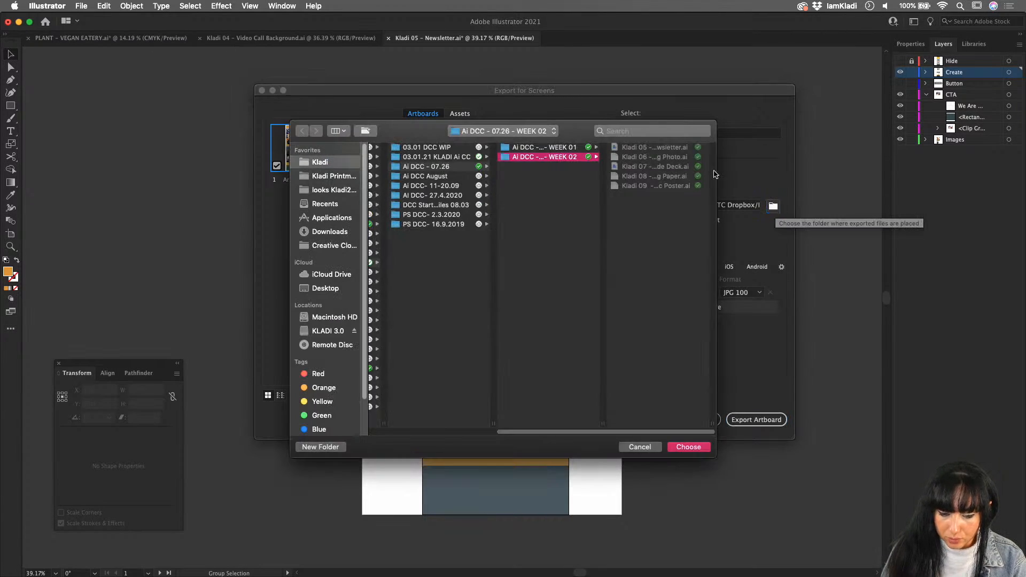
click(319, 289)
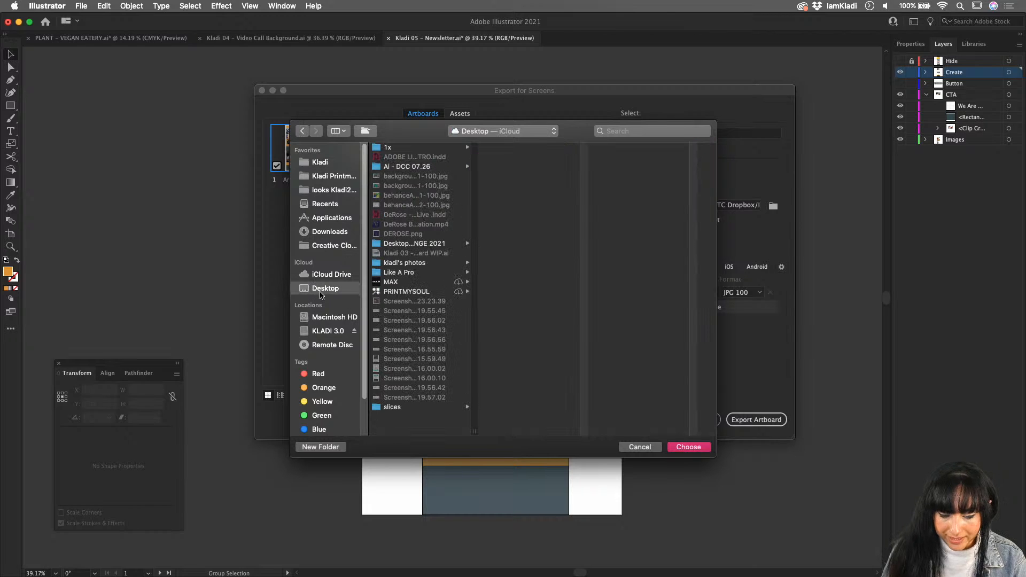
click(688, 447)
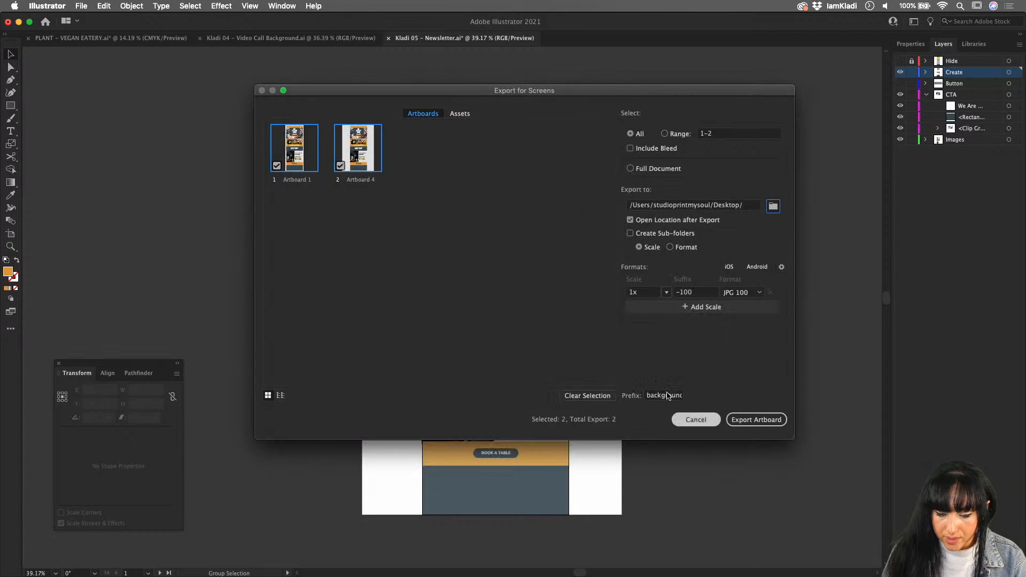
click(641, 235)
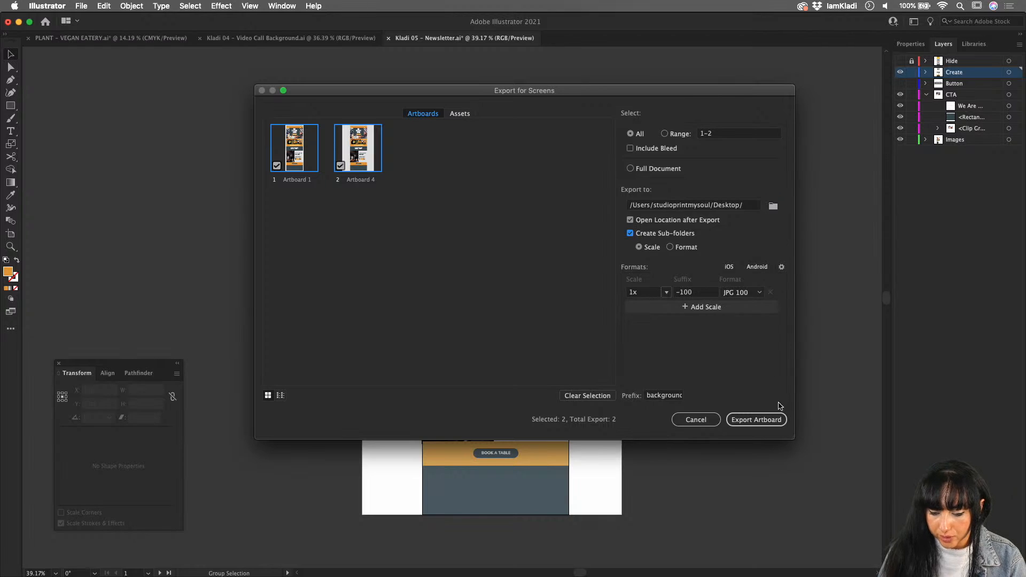
- Set the export prefix to "newsletter" and export both artboards as JPG 100 at 1x
double_click(677, 395)
text(newsletter)
key(Return)
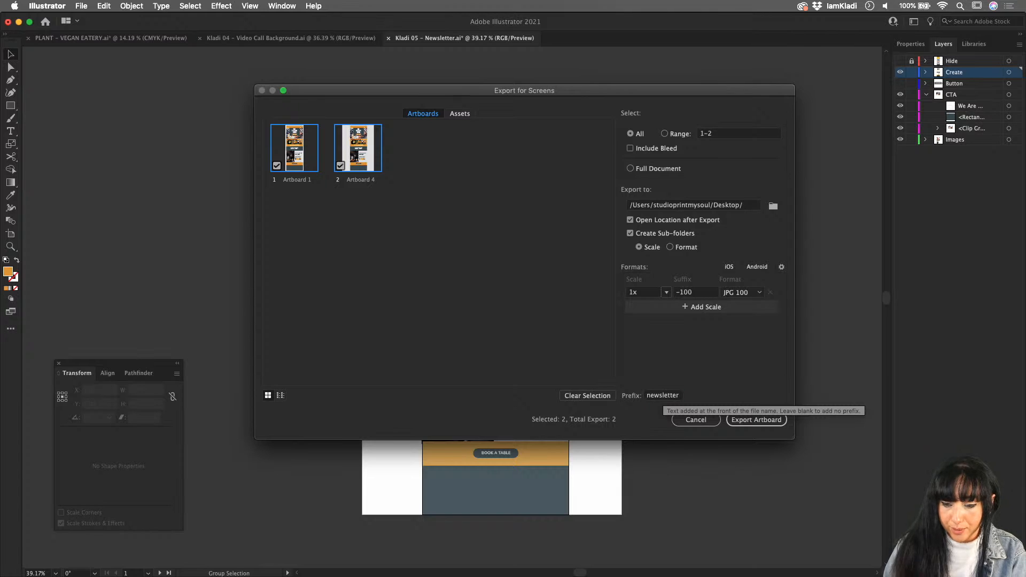
click(741, 425)
- Preview the exported newsletterArtboard 1-100.jpg and newsletterArtboard 4-100.jpg in the Desktop's 1x folder
key(space)
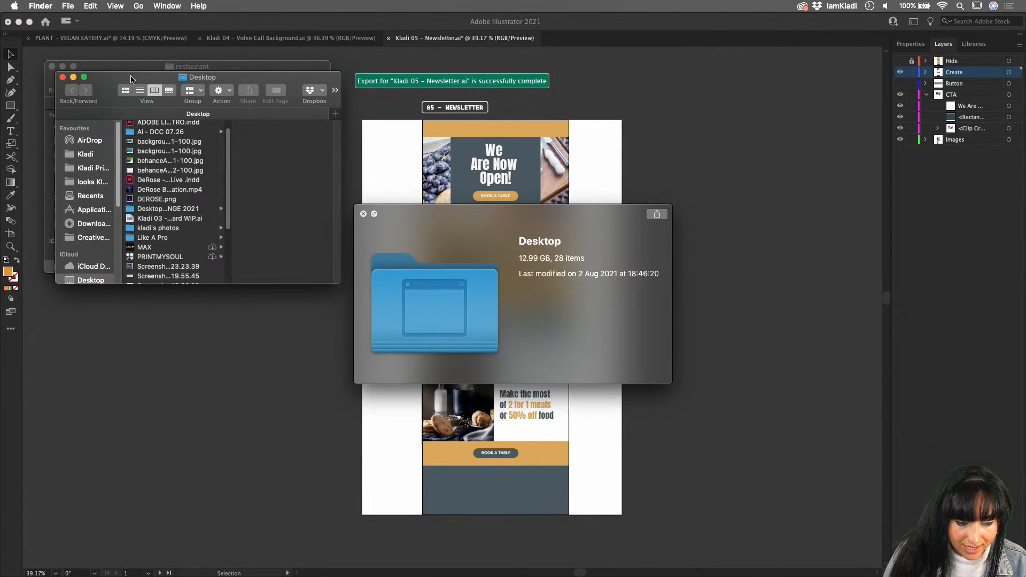
click(363, 214)
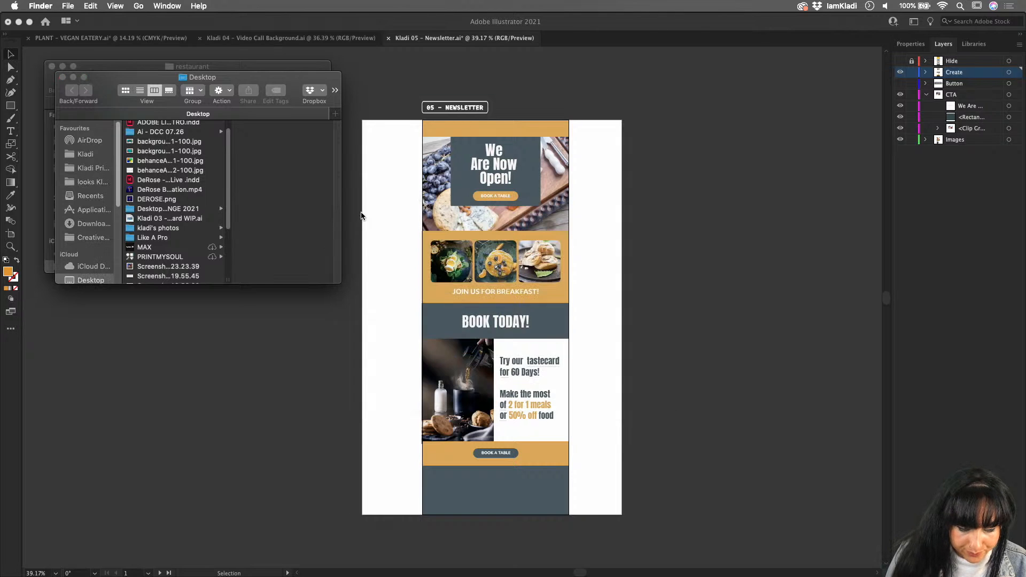
scroll(156, 240, up, 2)
click(160, 125)
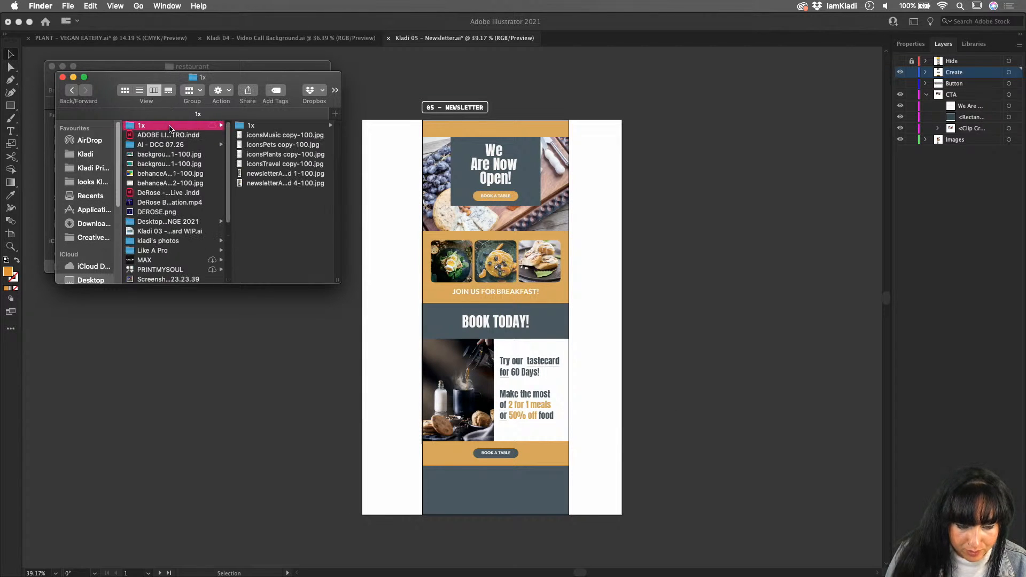
click(255, 126)
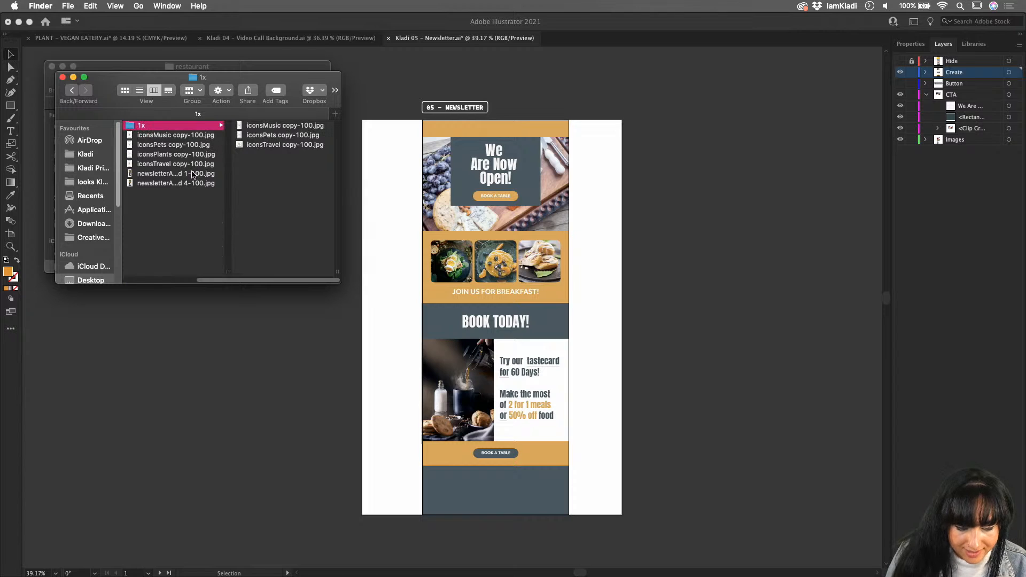
click(192, 174)
key(space)
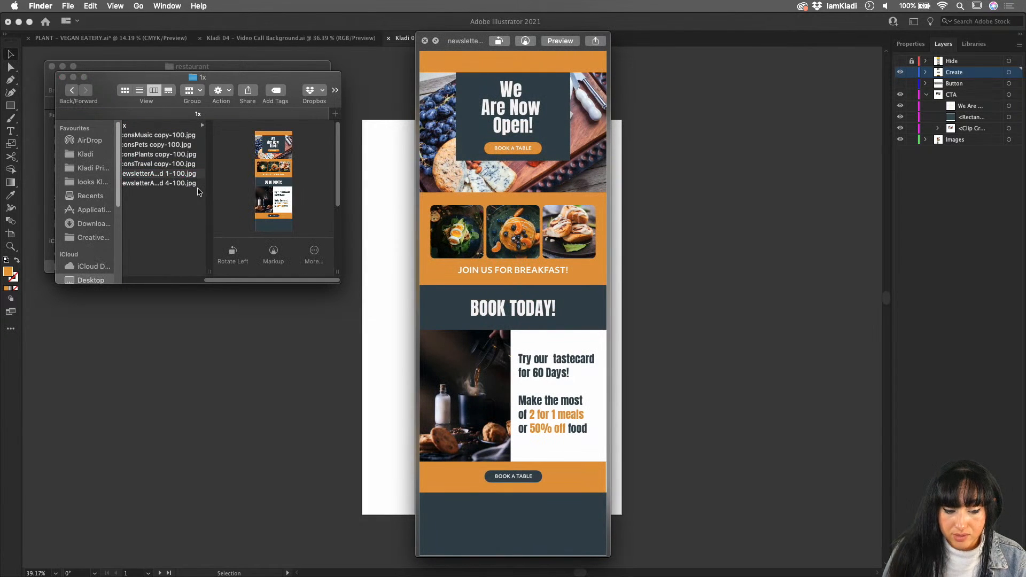
click(172, 186)
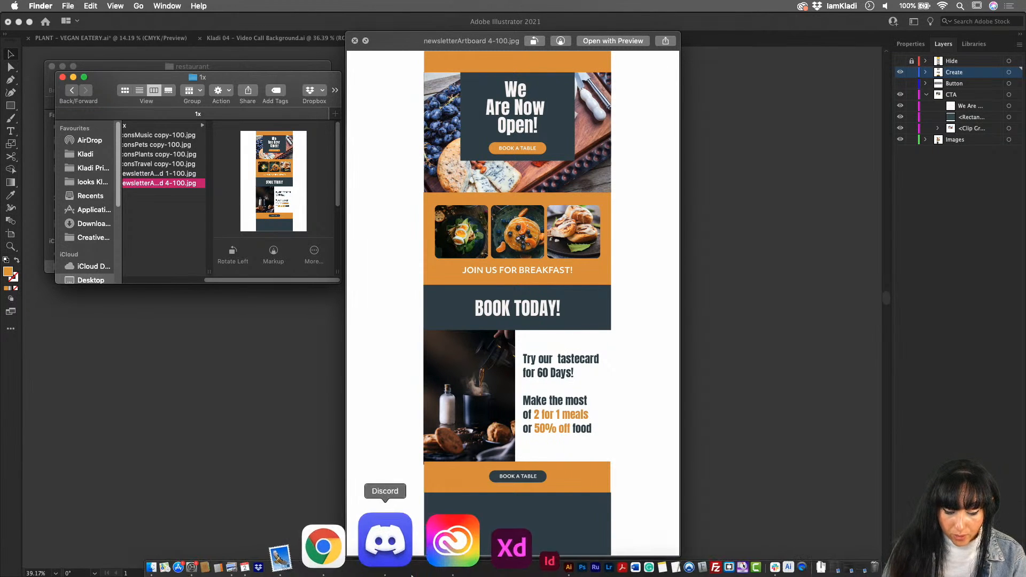
- Switch to Discord and attach newsletterArtboard 1-100.jpg from the Desktop's 1x folder to the challenge channel
click(385, 540)
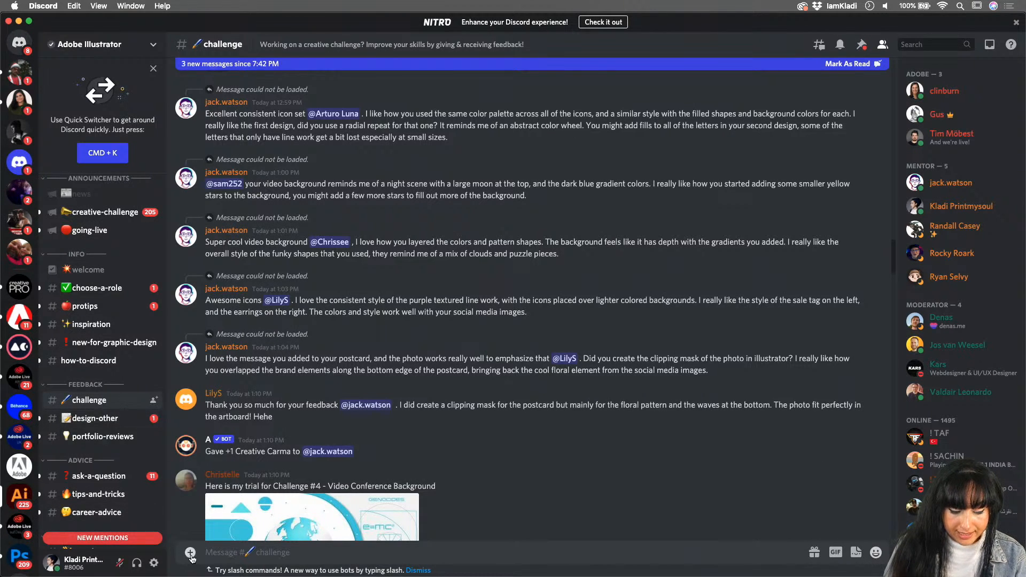
click(190, 553)
click(222, 496)
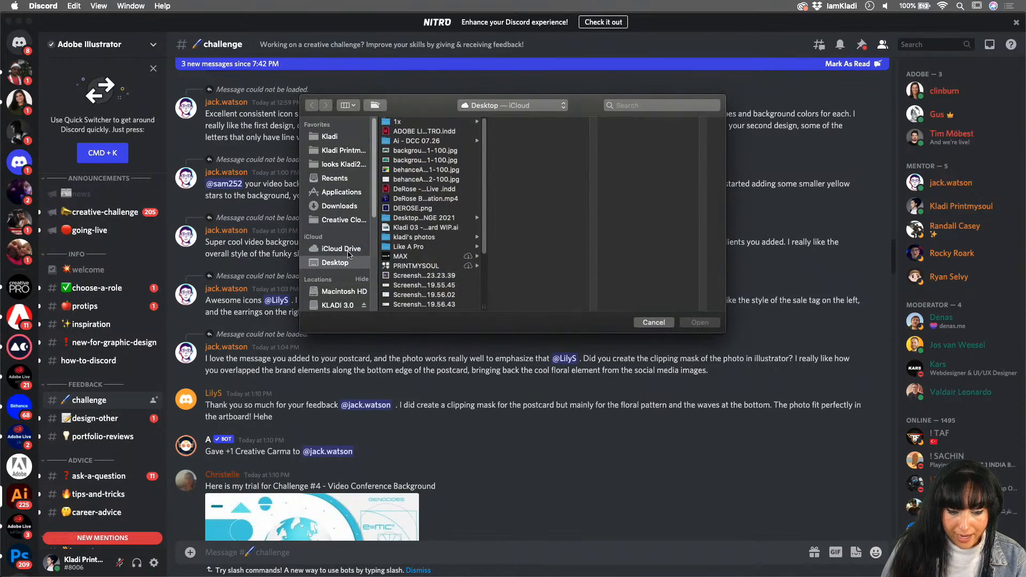
click(397, 122)
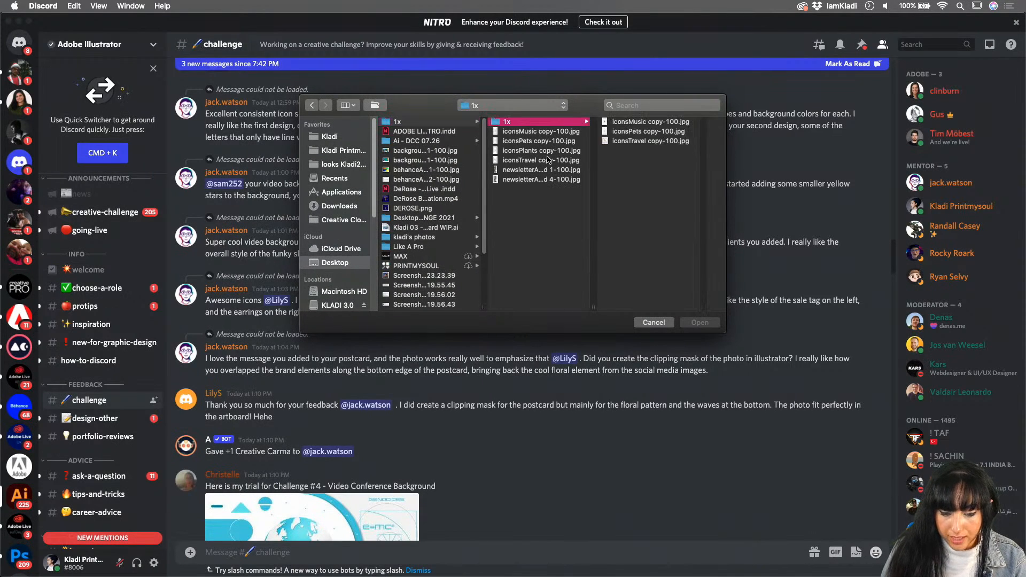
click(548, 170)
click(698, 324)
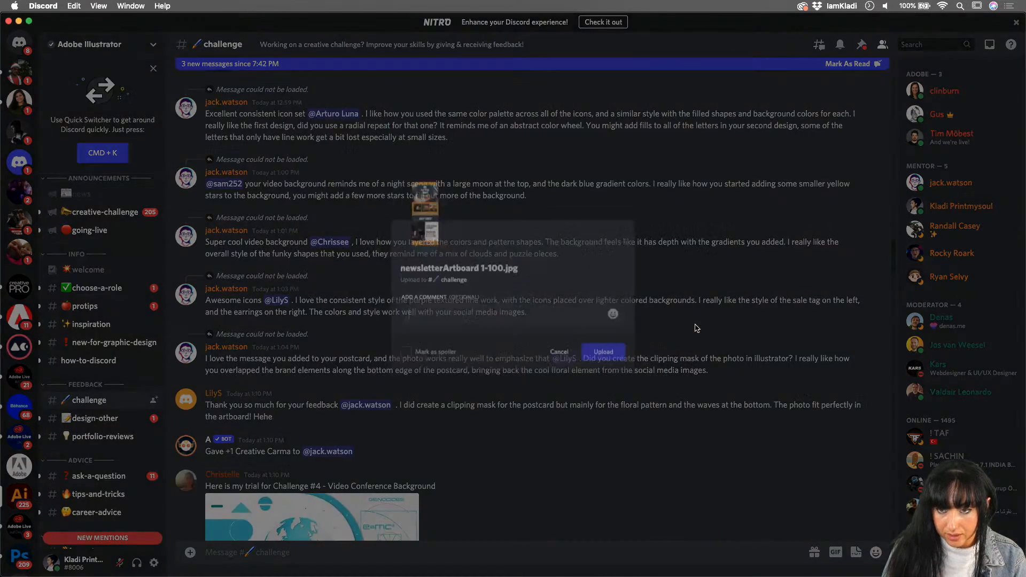
- Add a short comment naming the challenge to the attached newsletter image and upload it to the channel
text(challenge)
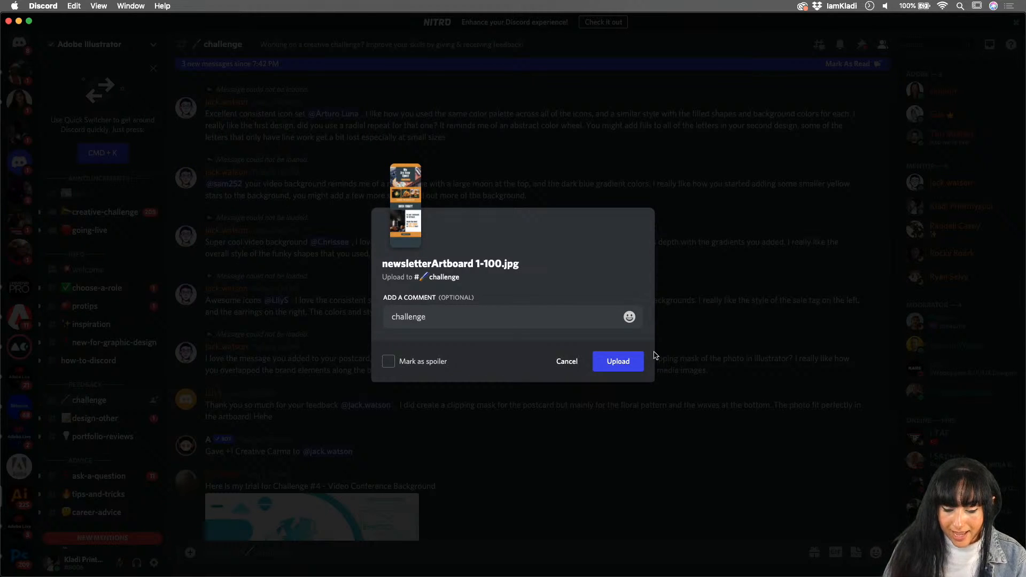
click(624, 360)
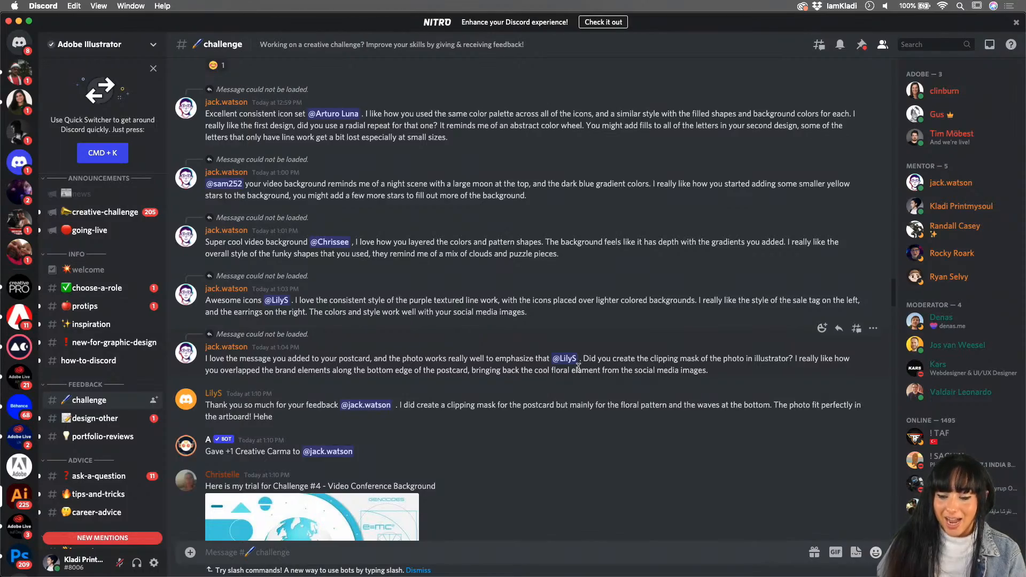
scroll(579, 367, down, 5)
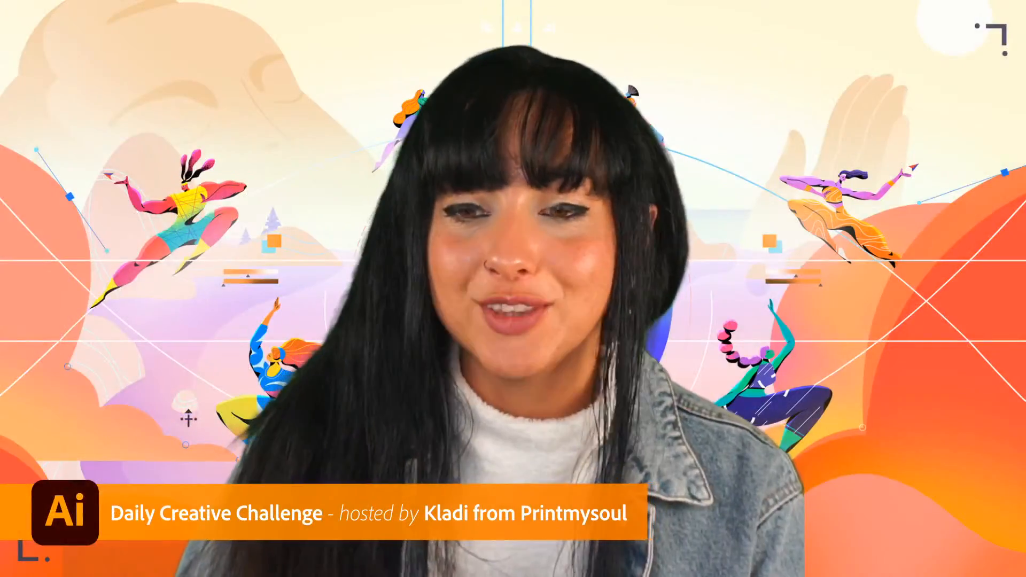